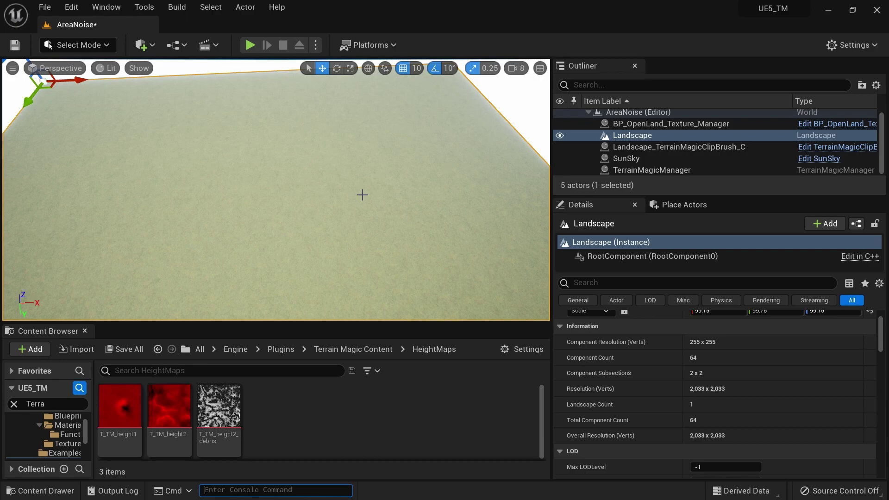
# Find the Height Map Landscape Clip actor by searching for "Clip" and place it on the landscape.
pyautogui.click(685, 205)
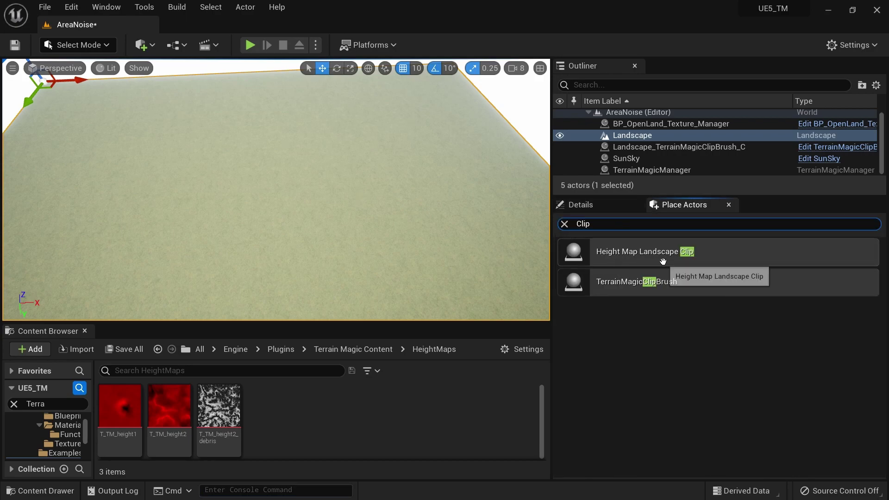
pyautogui.moveTo(663, 256); pyautogui.dragTo(290, 192)
pyautogui.moveTo(244, 157); pyautogui.dragTo(288, 154, button='right')
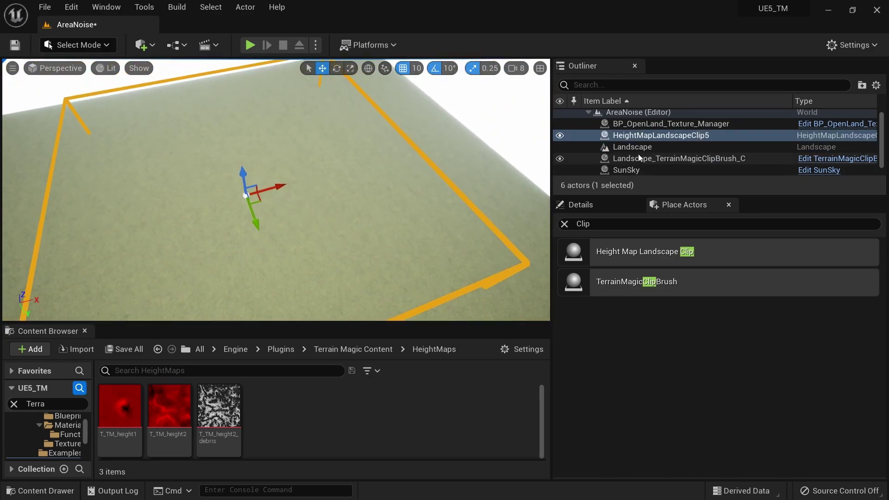
# Assign the T_TM_height1 texture as the new clip's Height Map and invalidate the clip to update the landscape.
pyautogui.click(591, 208)
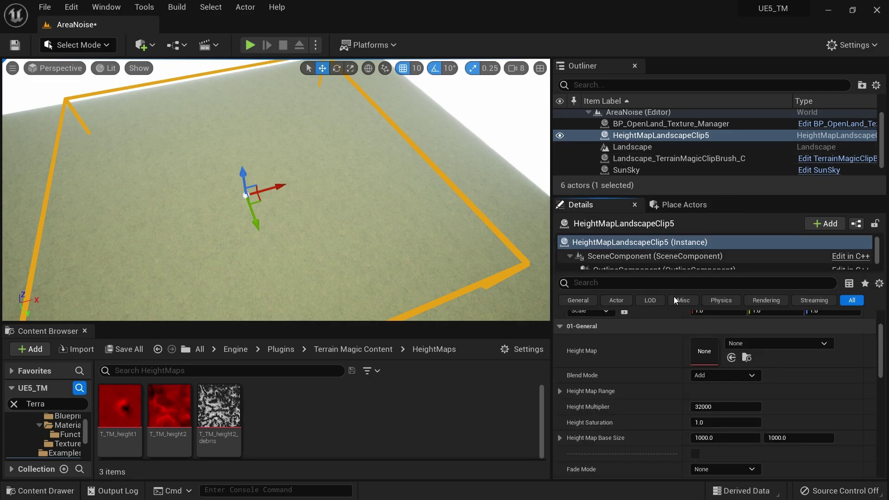
pyautogui.scroll(1, 694, 373)
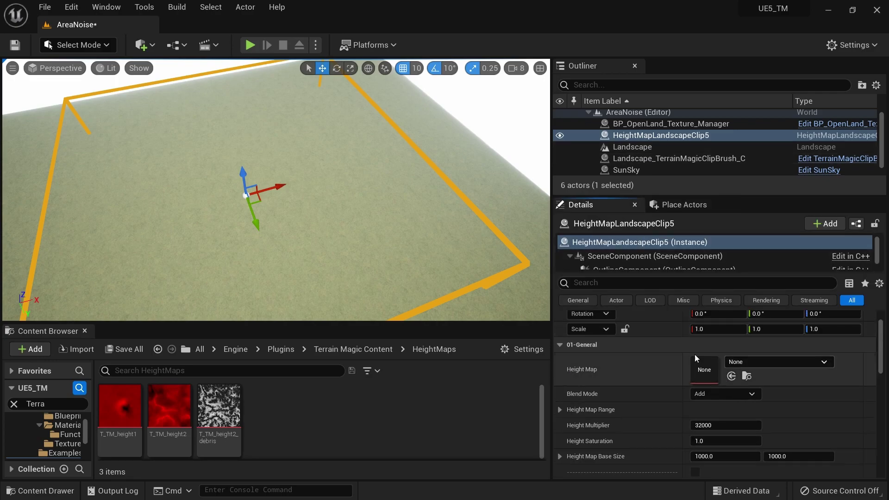
pyautogui.moveTo(119, 416)
pyautogui.moveTo(119, 416); pyautogui.dragTo(704, 370)
pyautogui.scroll(1, 636, 385)
pyautogui.scroll(1, 635, 385)
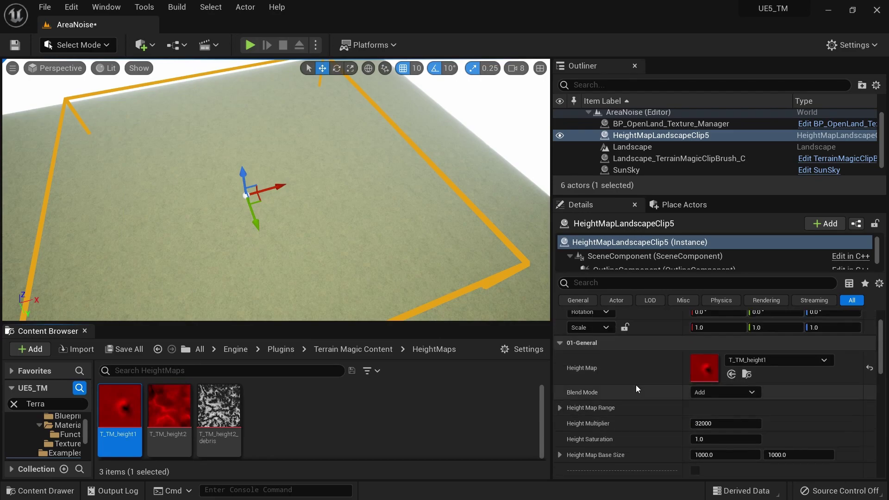
pyautogui.moveTo(627, 195); pyautogui.dragTo(626, 151)
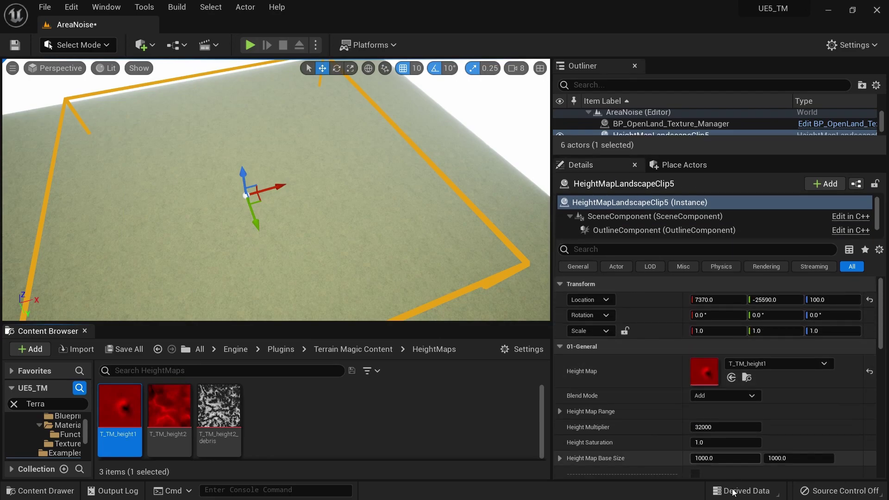
pyautogui.scroll(-5, 649, 455)
pyautogui.scroll(1, 624, 452)
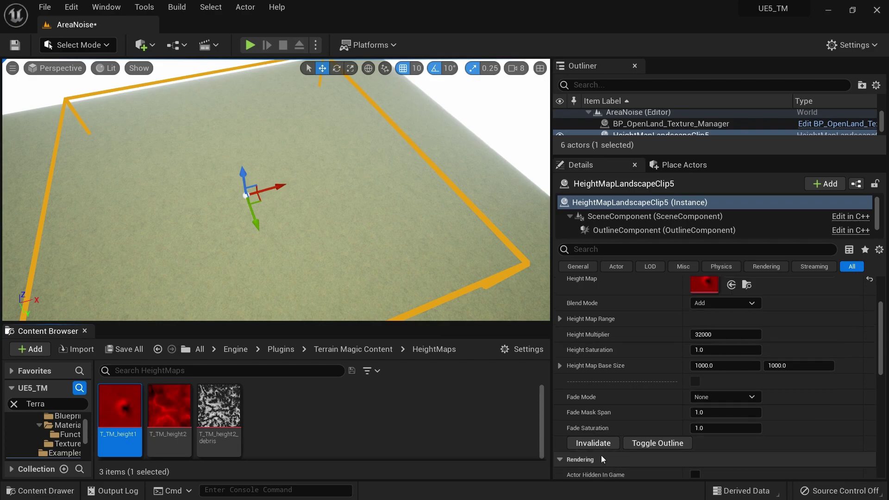
pyautogui.click(598, 445)
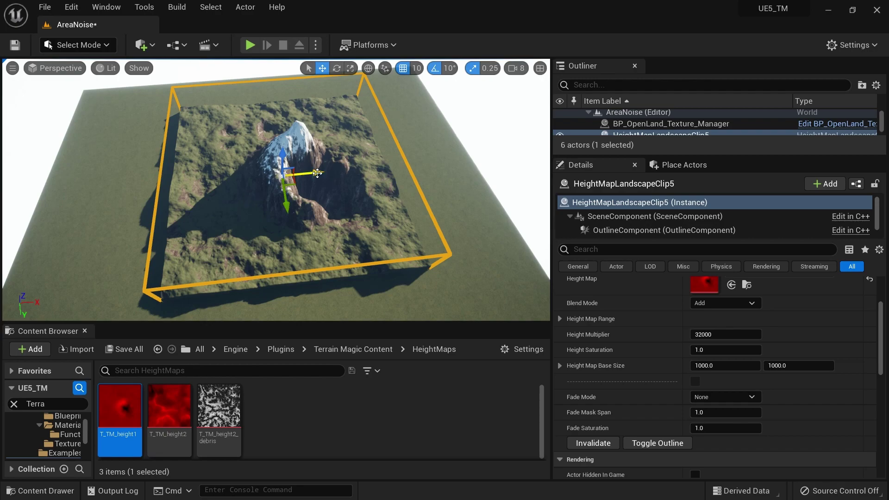
# Move the height map clip along its X axis toward the landscape's side edge and invalidate it to update the terrain.
pyautogui.moveTo(318, 174); pyautogui.dragTo(239, 180)
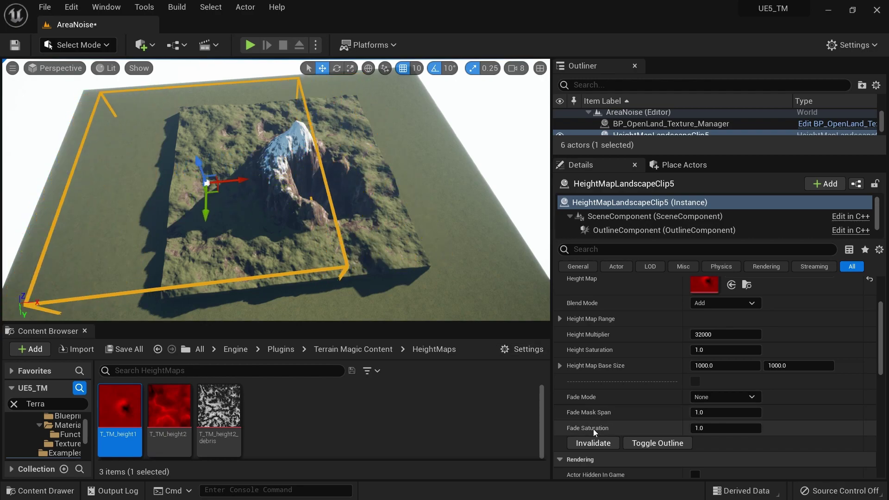
pyautogui.click(593, 443)
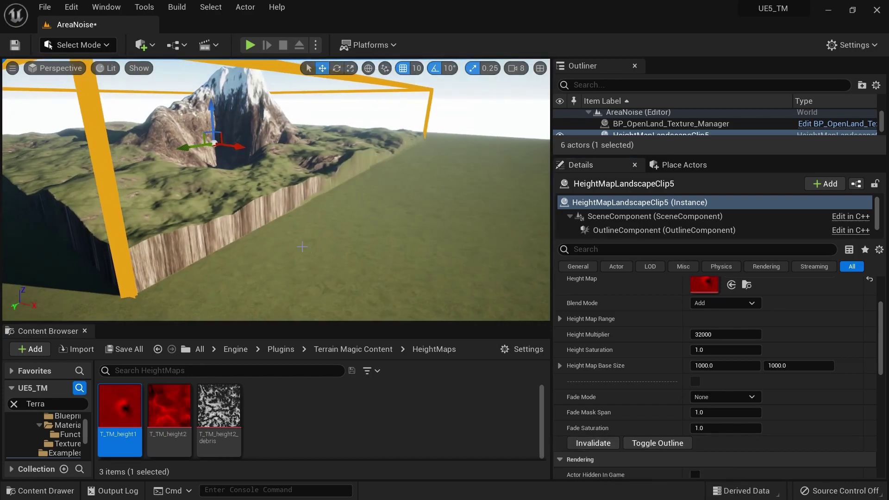
pyautogui.moveTo(344, 169); pyautogui.dragTo(344, 169, button='right')
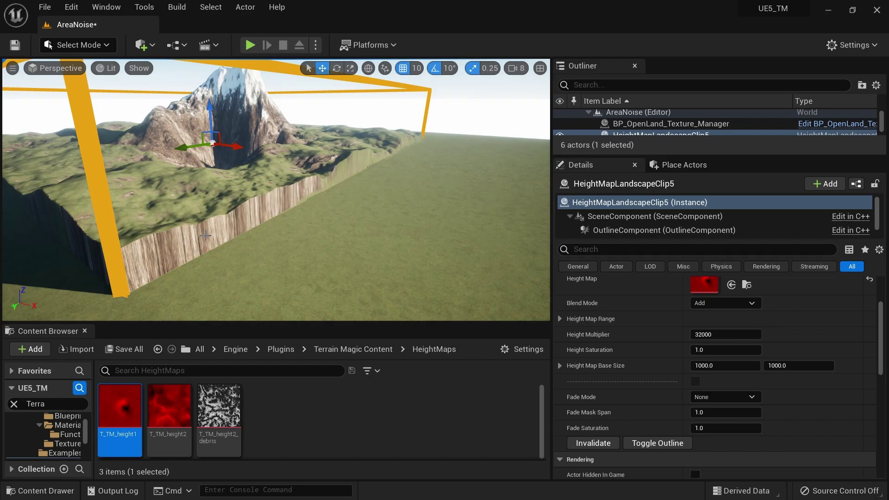
pyautogui.moveTo(206, 235); pyautogui.dragTo(224, 246, button='right')
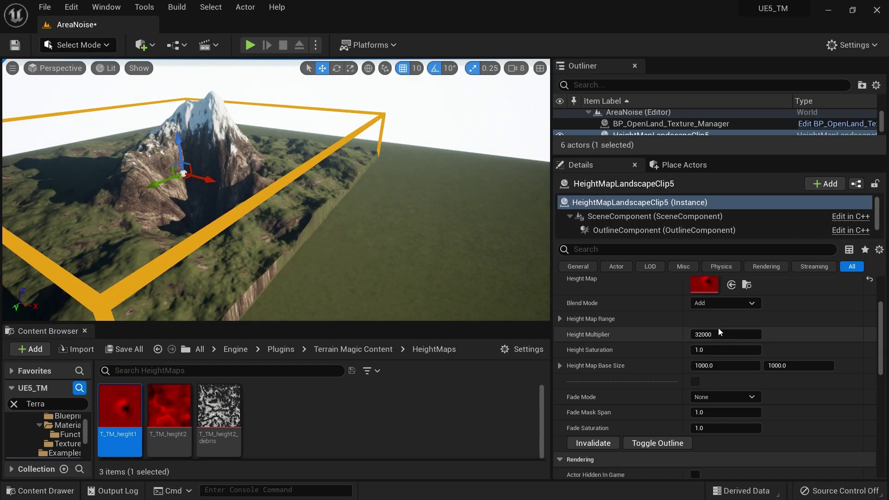
# Try a Height Multiplier of 12856 on the clip, invalidate it, and reset the multiplier to its default.
pyautogui.moveTo(718, 332); pyautogui.dragTo(654, 332)
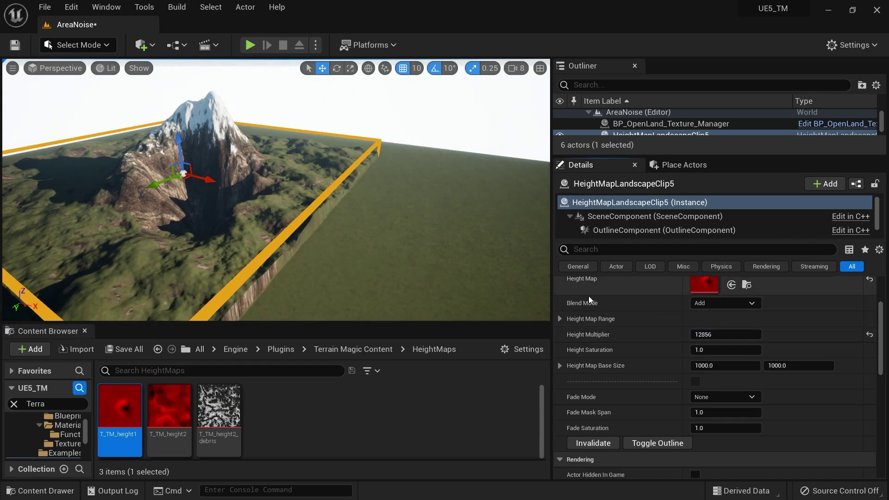
pyautogui.click(588, 443)
pyautogui.click(870, 335)
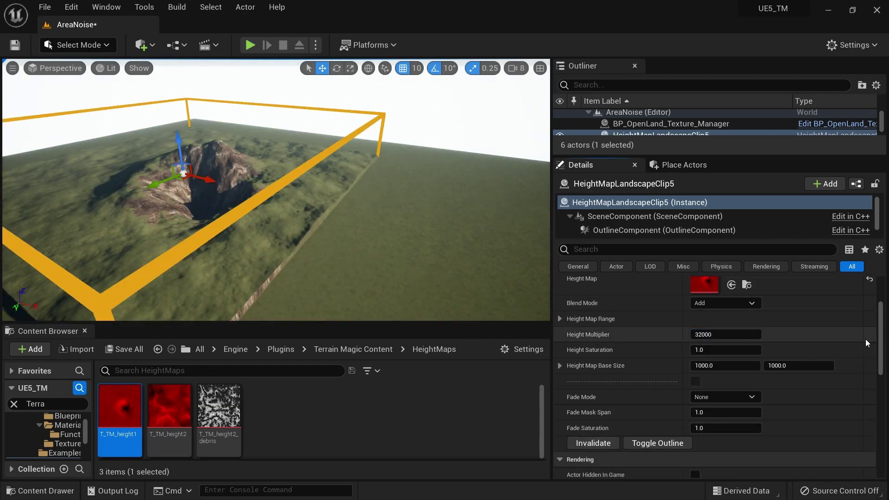
# Set the clip's Height Saturation to 3 and invalidate it to update the terrain.
pyautogui.click(733, 351)
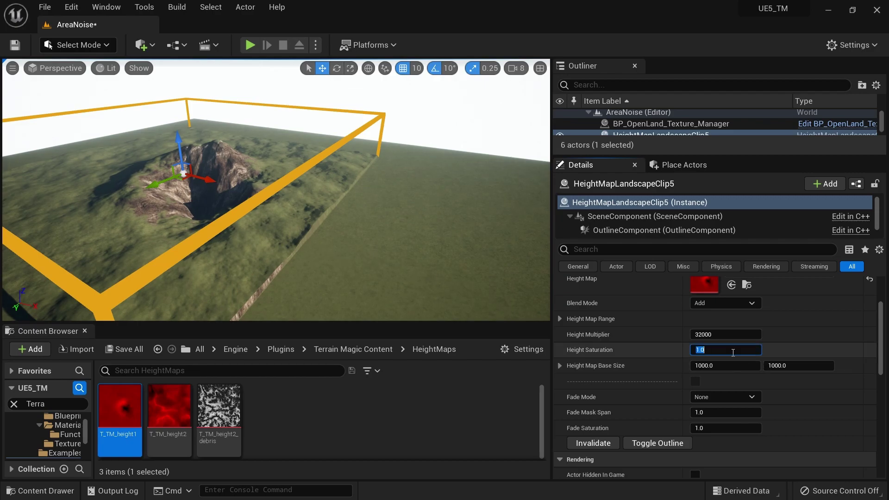
pyautogui.write('3')
pyautogui.click(598, 444)
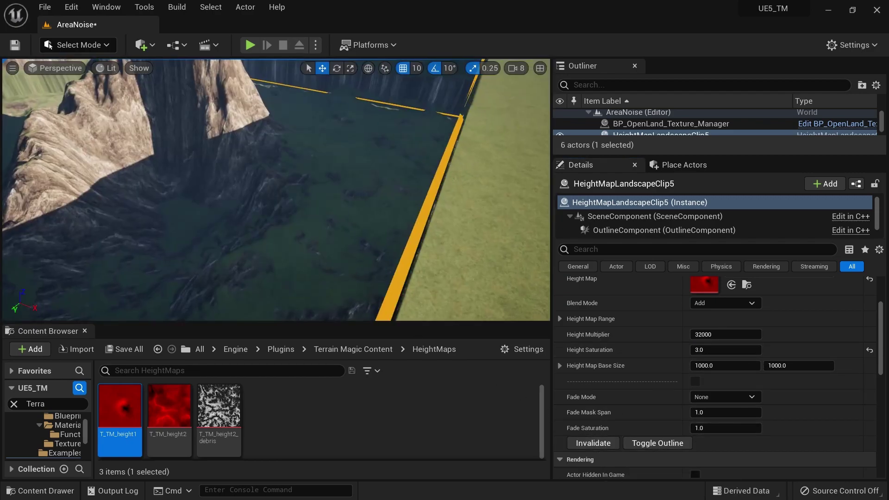
pyautogui.scroll(-6, 156, 205)
pyautogui.scroll(3, 156, 205)
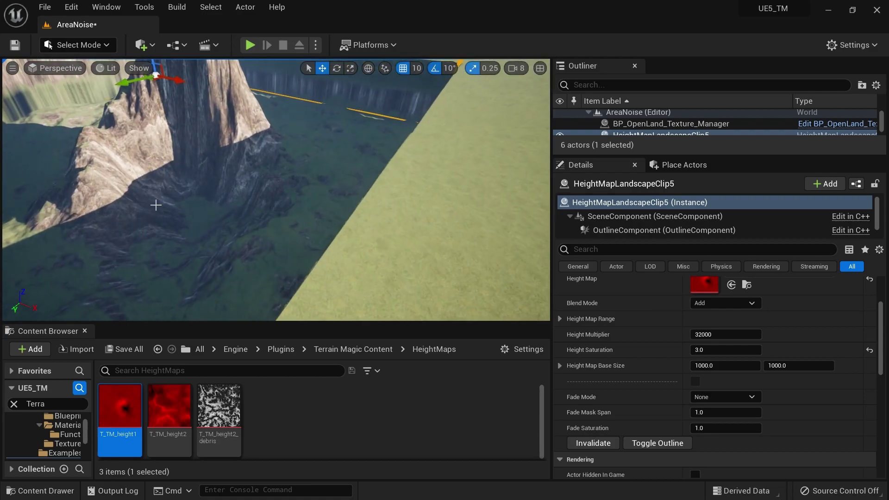
pyautogui.moveTo(155, 205); pyautogui.dragTo(155, 205, button='right')
# Set the Output Min of the clip's Height Map Range to 0 and invalidate the clip.
pyautogui.click(560, 319)
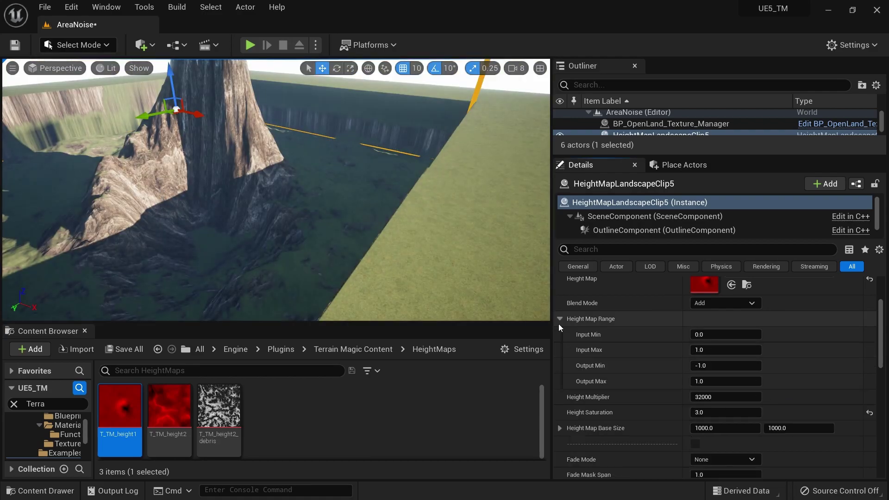
pyautogui.click(708, 368)
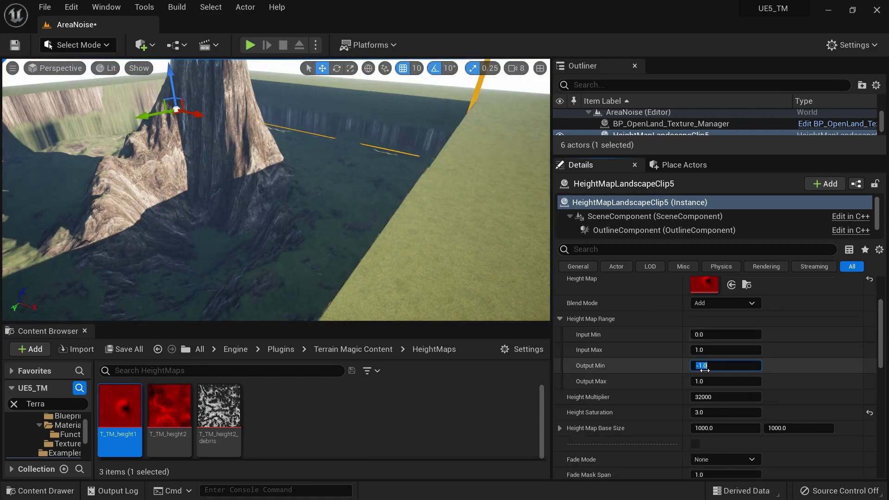
pyautogui.write('0')
pyautogui.press('Return')
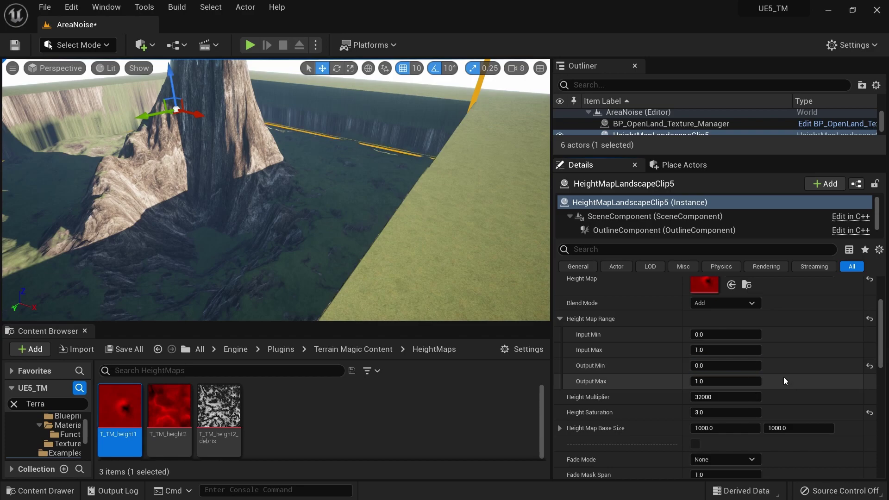
pyautogui.scroll(-3, 649, 445)
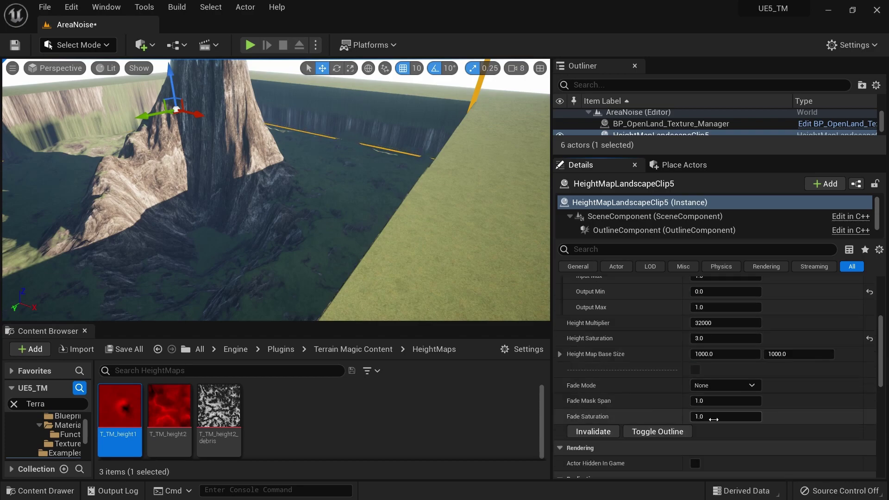
pyautogui.click(602, 436)
pyautogui.press('s')
pyautogui.moveTo(276, 189)
pyautogui.mouseDown(button='right')
pyautogui.moveTo(246, 169)
pyautogui.moveTo(231, 135)
pyautogui.moveTo(264, 160)
pyautogui.moveTo(276, 190)
pyautogui.mouseUp(button='right')
pyautogui.press('a')
pyautogui.scroll(2, 650, 424)
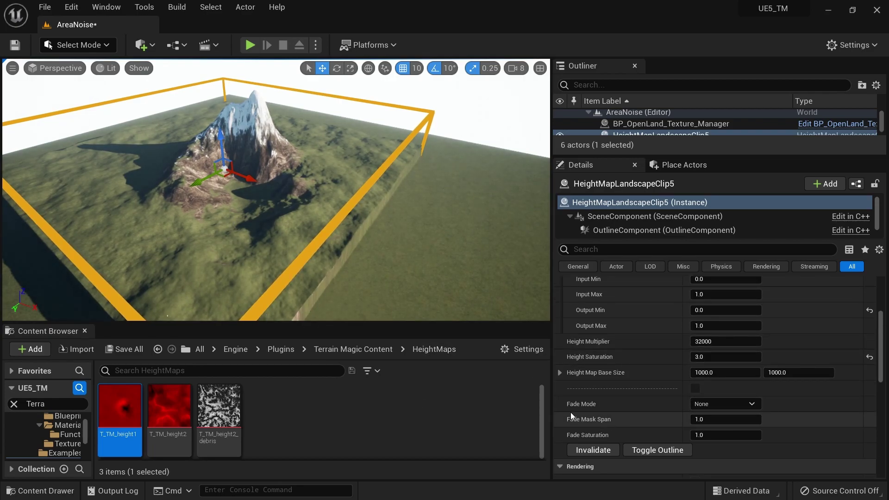
# Try the Circular Fade Mode on the clip and inspect the blended terrain edges.
pyautogui.click(714, 403)
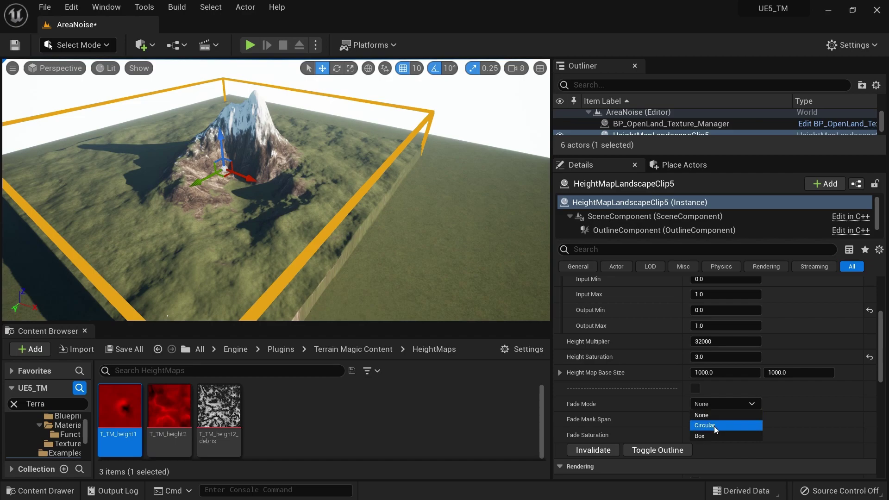
pyautogui.click(714, 424)
pyautogui.moveTo(357, 240); pyautogui.dragTo(365, 266, button='right')
# Change the clip's Fade Mode to Box and invalidate it to update the terrain edges.
pyautogui.click(716, 404)
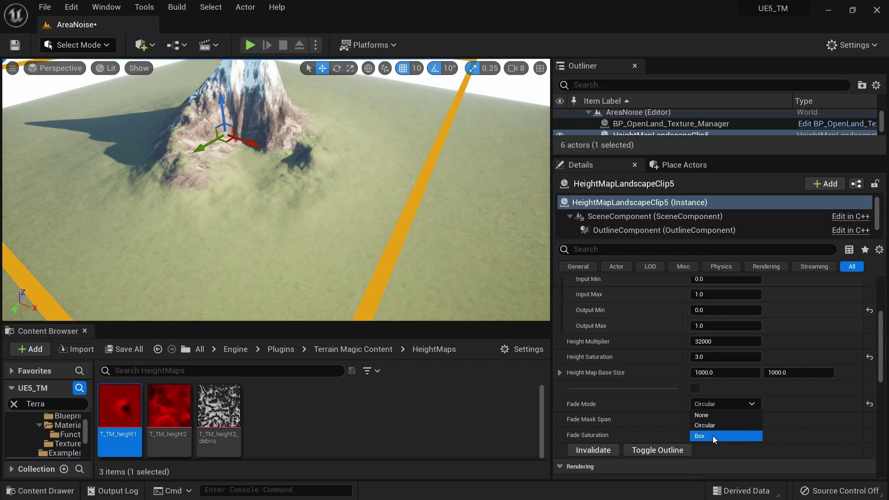
pyautogui.click(713, 435)
pyautogui.click(590, 451)
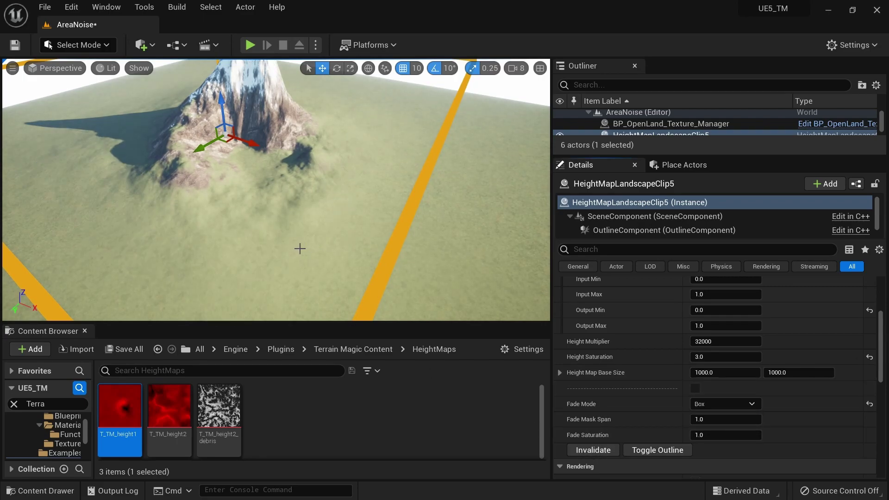
pyautogui.moveTo(276, 190); pyautogui.dragTo(287, 176, button='right')
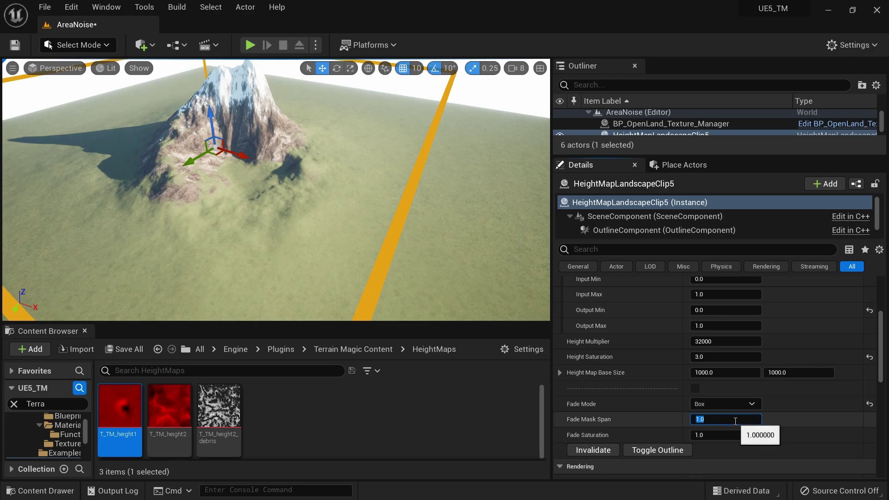
# Try reducing the clip's Fade Mask Span down to 0, invalidating the clip to check the terrain edges.
pyautogui.click(594, 450)
pyautogui.moveTo(330, 208); pyautogui.dragTo(271, 200, button='right')
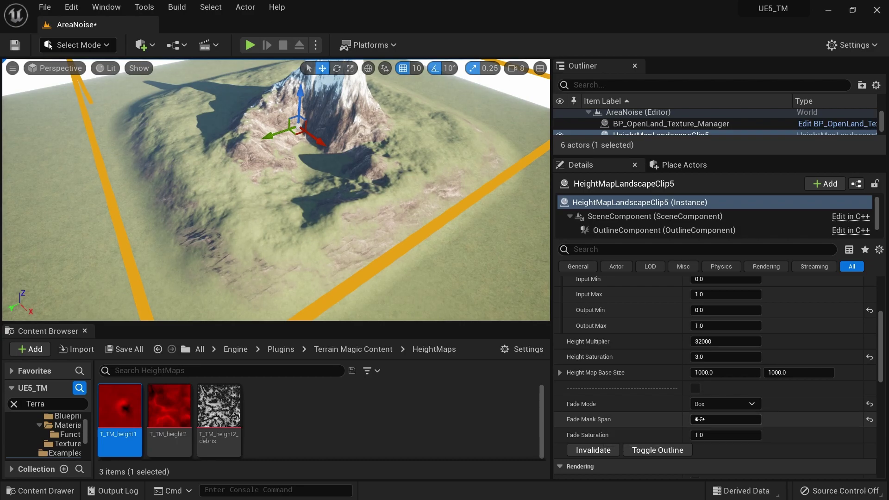
pyautogui.click(723, 419)
pyautogui.write('0')
pyautogui.press('Return')
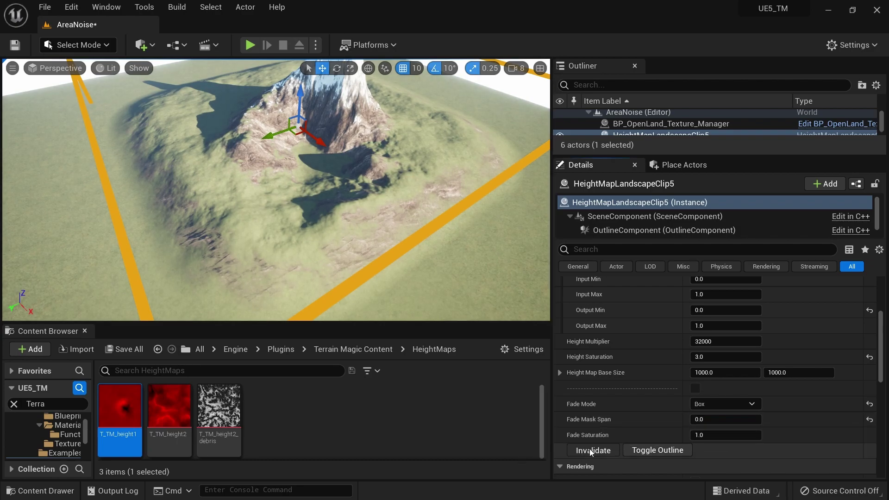
pyautogui.click(593, 452)
pyautogui.moveTo(332, 277); pyautogui.dragTo(278, 277, button='right')
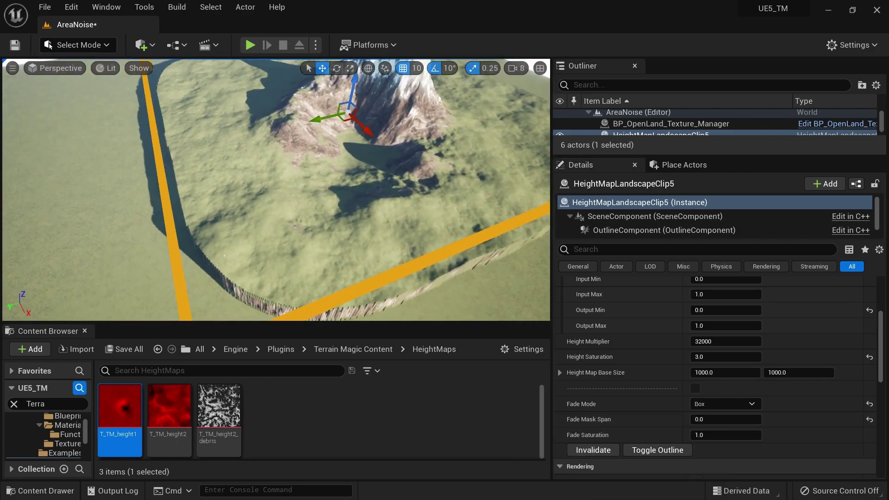
# Set the clip's Fade Mask Span back to 1 and invalidate it to update the terrain.
pyautogui.click(713, 419)
pyautogui.write('1')
pyautogui.press('Return')
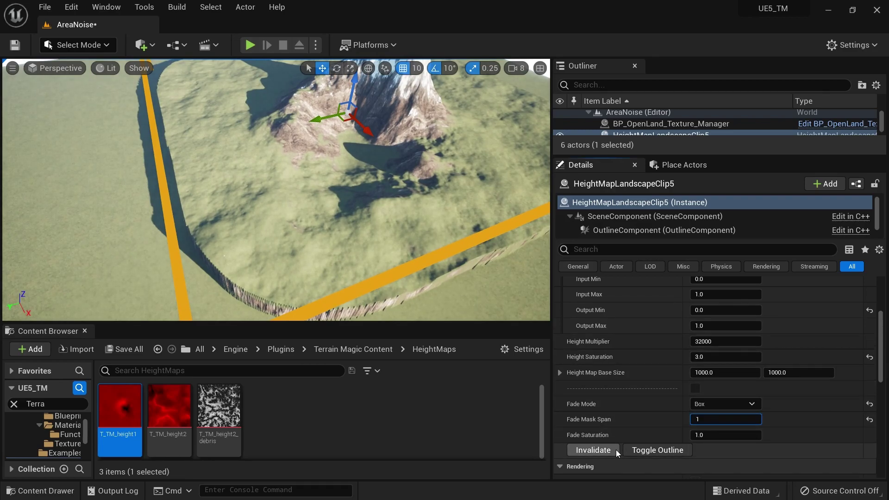
pyautogui.click(593, 450)
pyautogui.press('s')
pyautogui.moveTo(278, 194); pyautogui.dragTo(319, 164, button='right')
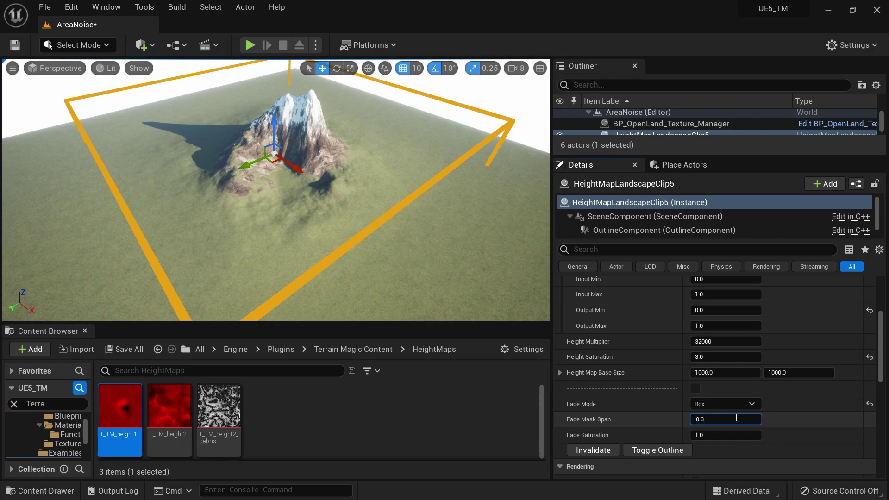
# Set the clip's Fade Mask Span to 0.3 and Fade Saturation to 3, invalidating the clip after each change.
pyautogui.press('Return')
pyautogui.click(593, 450)
pyautogui.click(713, 433)
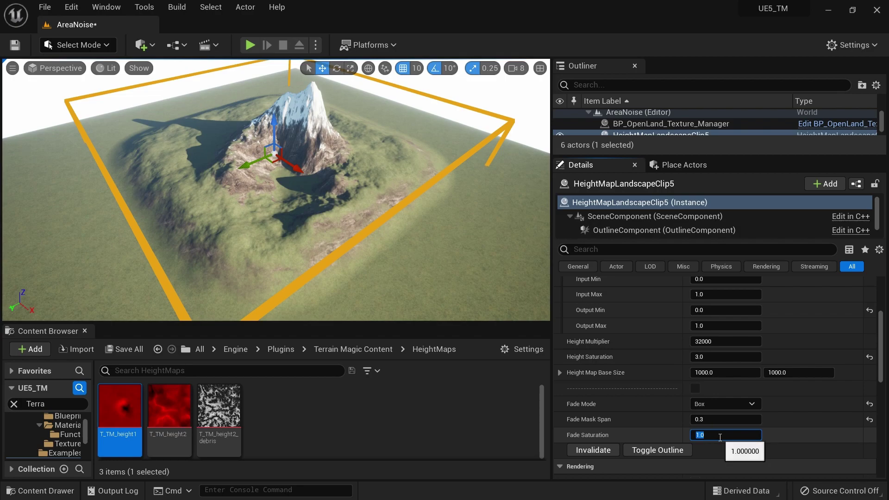
pyautogui.write('3')
pyautogui.press('Return')
pyautogui.click(600, 452)
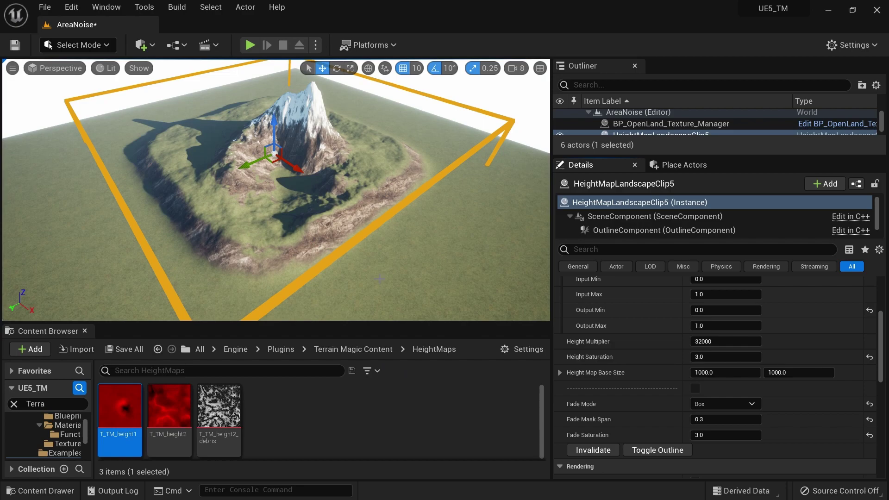
# Set the clip's Fade Mask Span to 5 and invalidate it to update the terrain.
pyautogui.click(711, 420)
pyautogui.write('5')
pyautogui.press('Return')
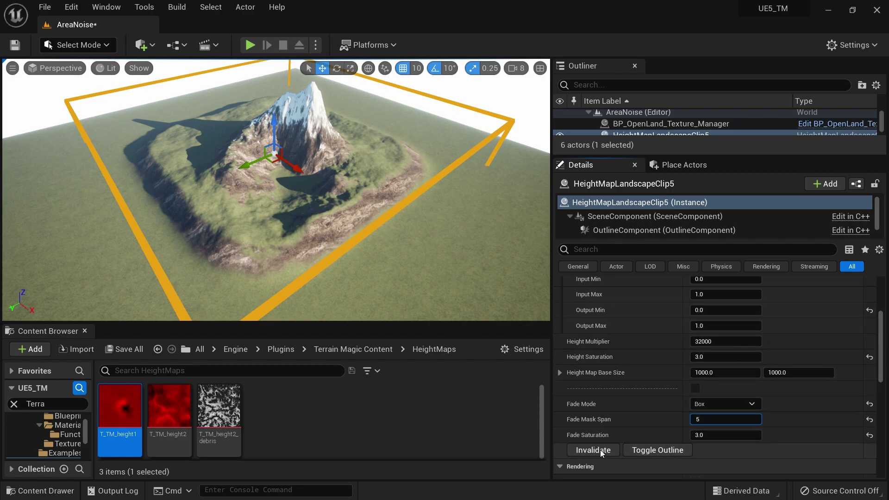
pyautogui.click(596, 449)
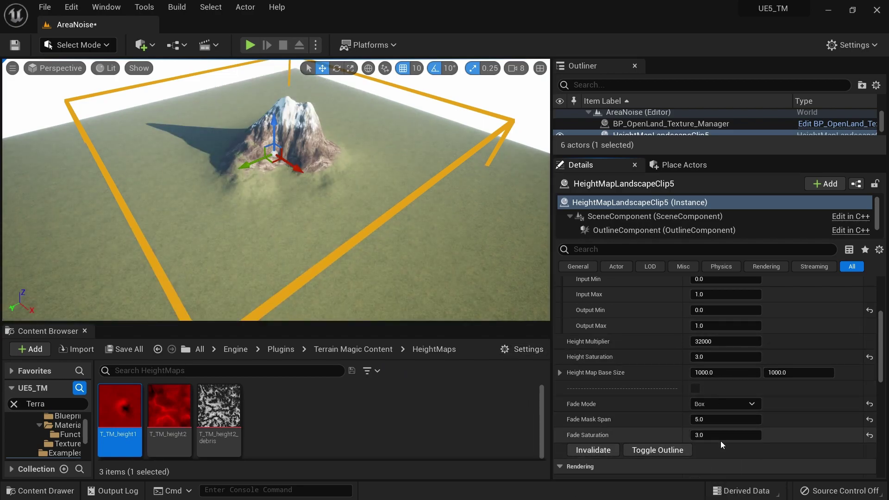
# Invalidate the clip, duplicate it beside the original mountain, and invalidate the copy to add a second peak.
pyautogui.click(598, 450)
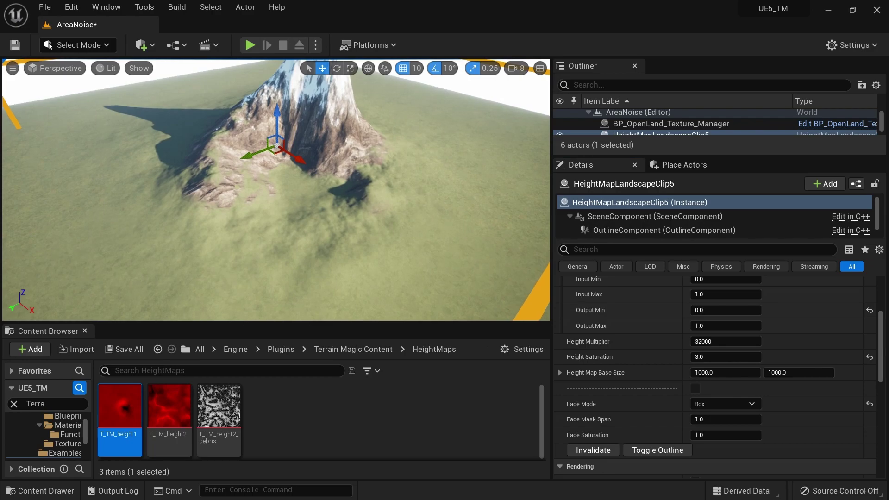
pyautogui.moveTo(278, 185); pyautogui.dragTo(242, 192, button='right')
pyautogui.press('s')
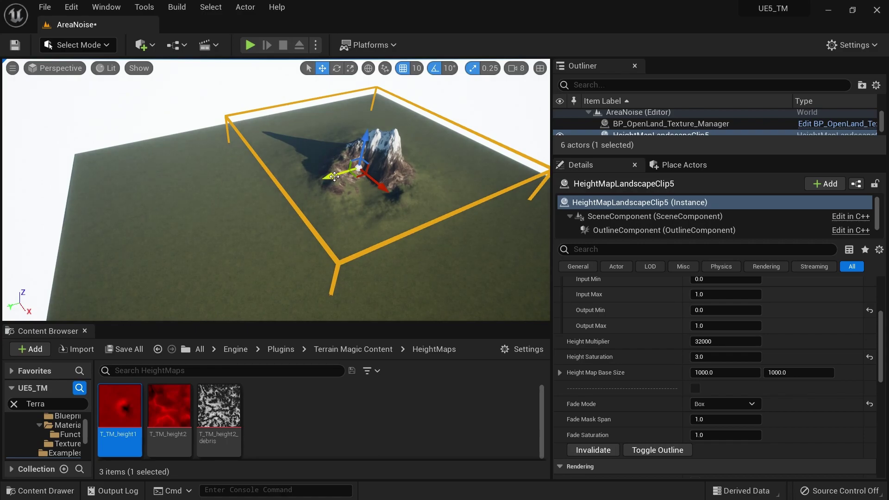
pyautogui.keyDown('alt'); pyautogui.moveTo(334, 176); pyautogui.dragTo(225, 207); pyautogui.keyUp('alt')
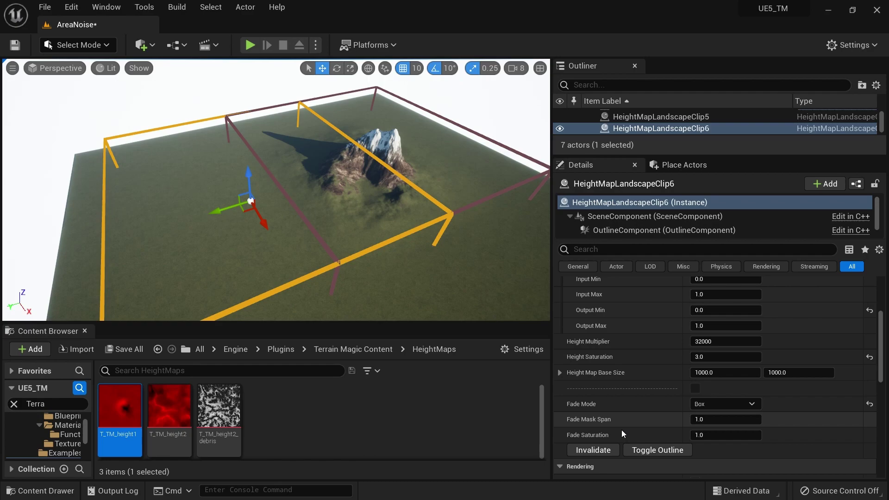
pyautogui.click(591, 452)
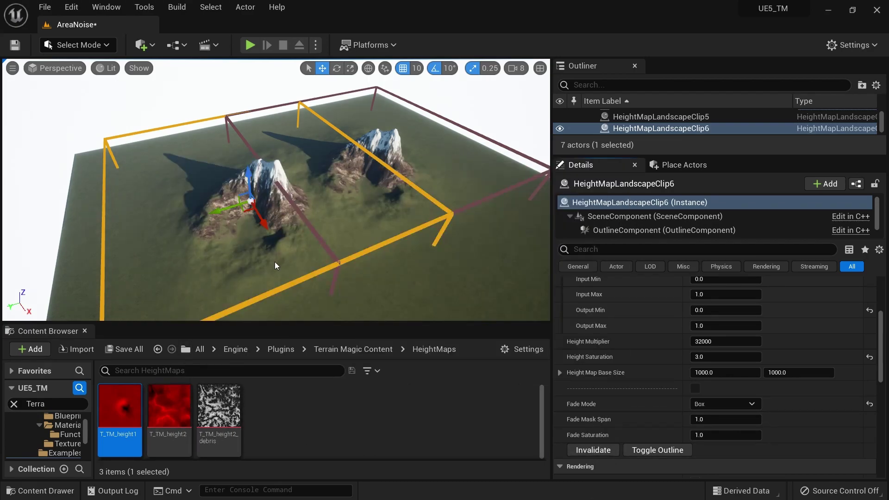
# Rotate the duplicated landscape clip around its vertical axis and update the second mountain.
pyautogui.press('e')
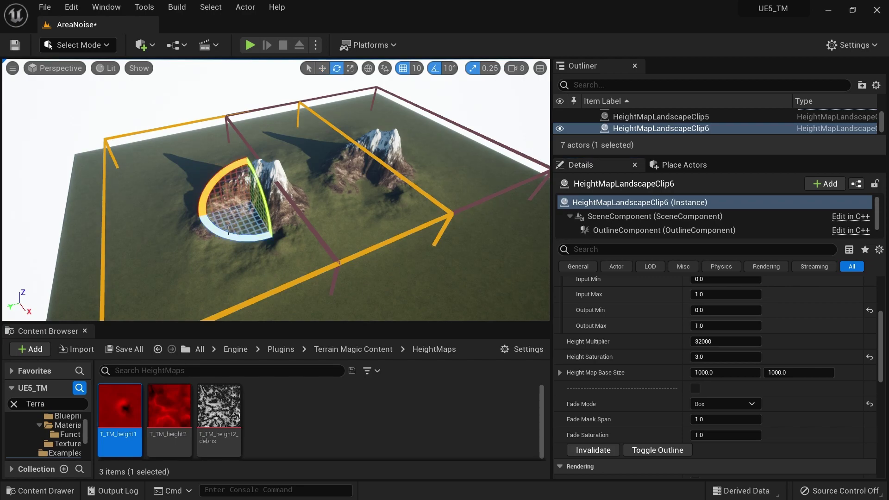
pyautogui.moveTo(228, 232); pyautogui.dragTo(283, 303)
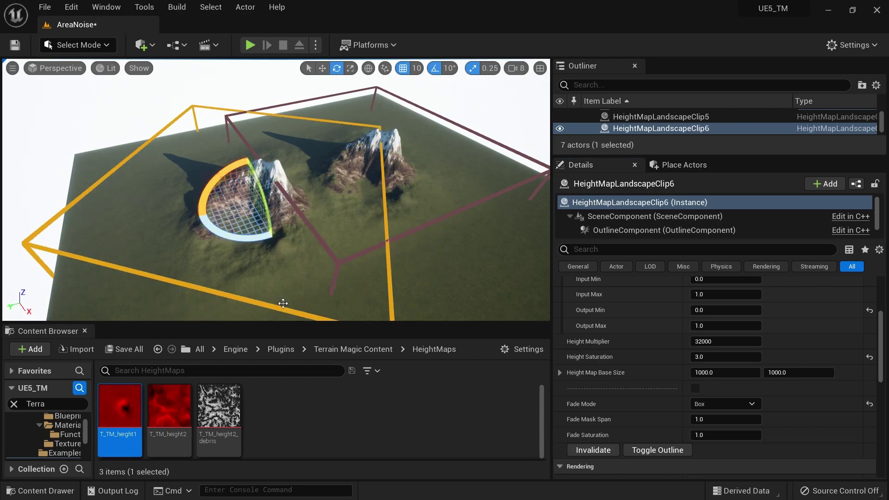
pyautogui.click(439, 267)
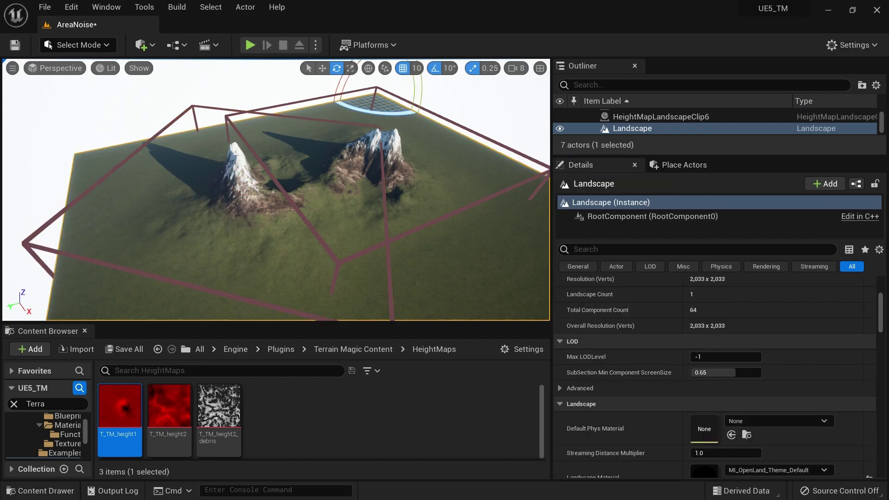
# Scale the duplicated HeightMapLandscapeClip6 up well beyond the landscape edges and invalidate it.
pyautogui.moveTo(439, 267); pyautogui.dragTo(296, 277, button='right')
pyautogui.click(42, 212)
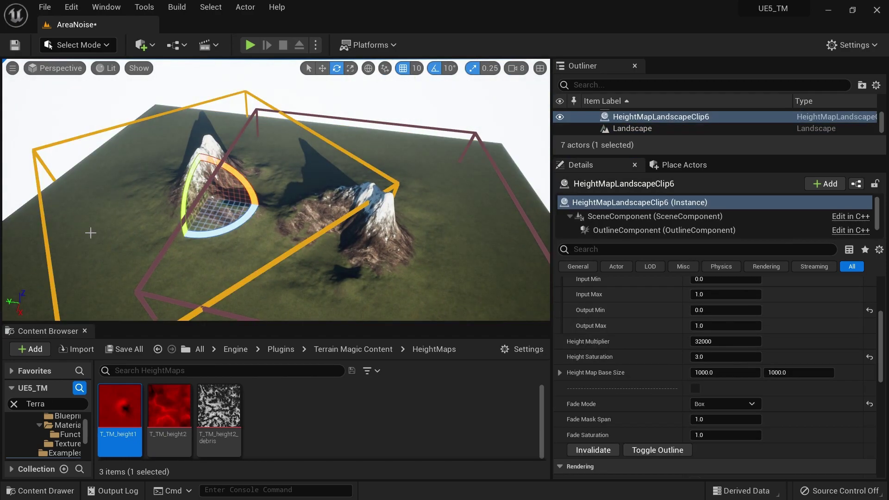
pyautogui.press('r')
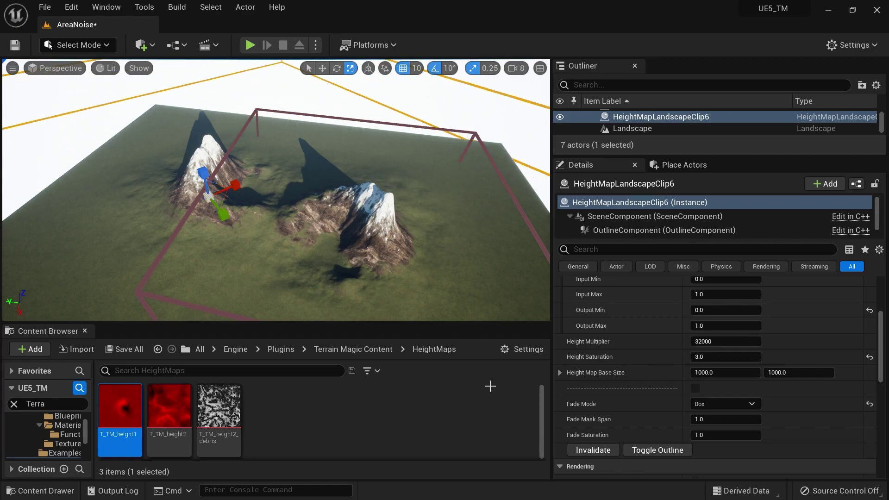
pyautogui.click(573, 449)
# Duplicate the clip repeatedly across the landscape up to HeightMapLandscapeClip14, rotating some copies, and invalidate to build overlapping mountains.
pyautogui.moveTo(257, 243); pyautogui.dragTo(231, 259, button='right')
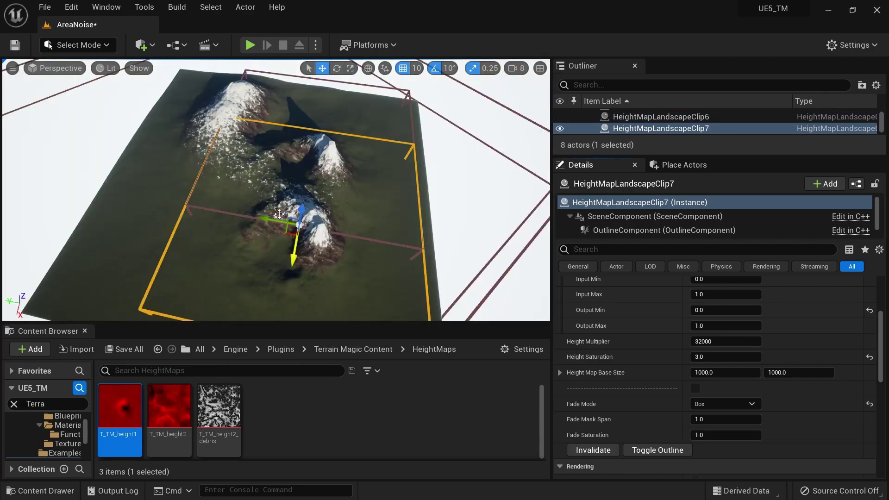
pyautogui.keyDown('alt'); pyautogui.moveTo(279, 214); pyautogui.dragTo(141, 196); pyautogui.keyUp('alt')
pyautogui.keyDown('alt'); pyautogui.moveTo(186, 231); pyautogui.dragTo(260, 271); pyautogui.keyUp('alt')
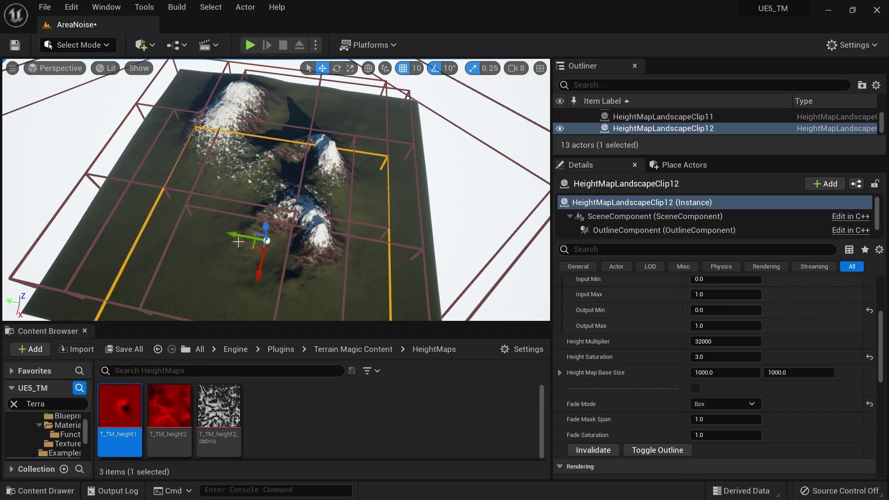
pyautogui.keyDown('alt'); pyautogui.moveTo(239, 237); pyautogui.dragTo(191, 302); pyautogui.keyUp('alt')
pyautogui.press('e')
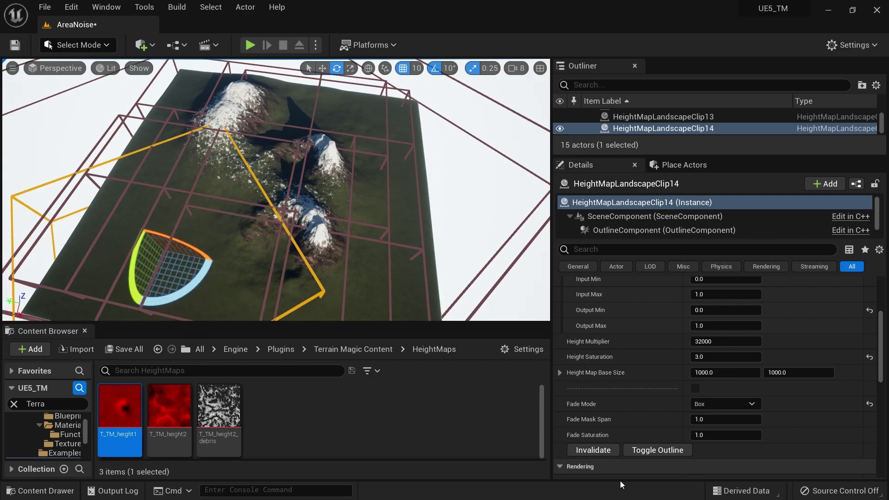
pyautogui.click(599, 450)
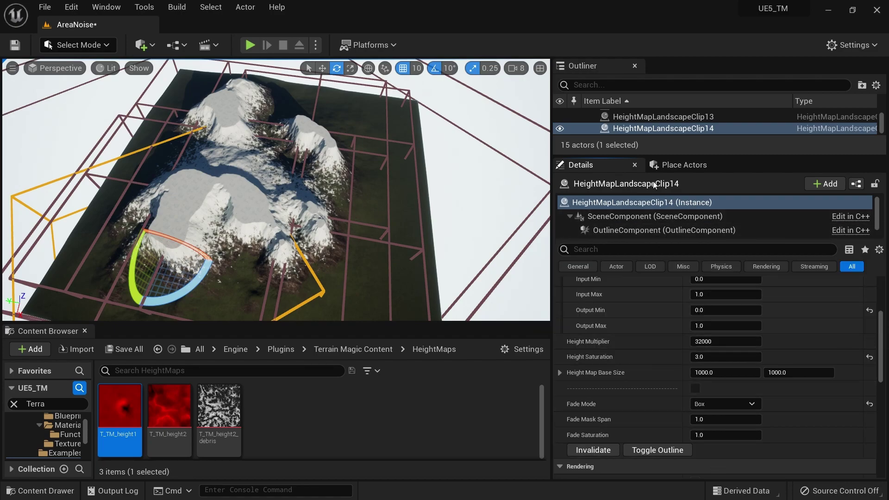
# Enlarge the Outliner and select all ten clips from HeightMapLandscapeClip5 to HeightMapLandscapeClip14.
pyautogui.scroll(1, 645, 127)
pyautogui.scroll(5, 644, 127)
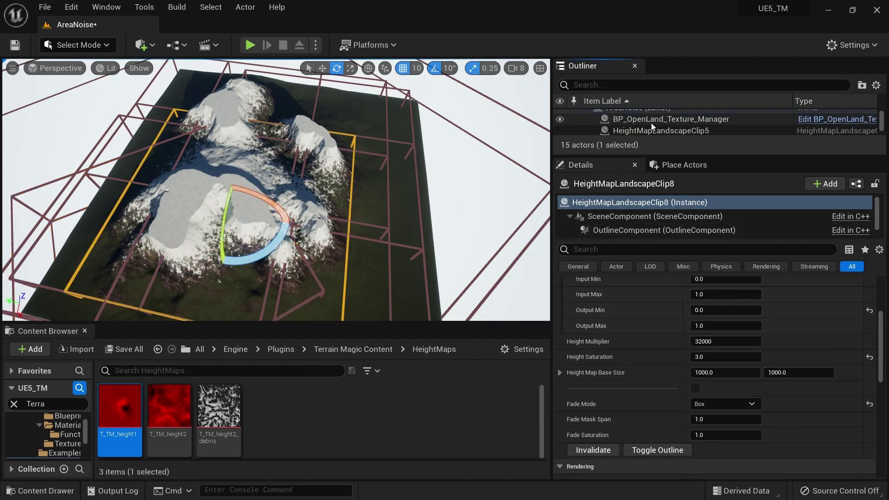
pyautogui.click(652, 127)
pyautogui.moveTo(722, 156); pyautogui.dragTo(729, 245)
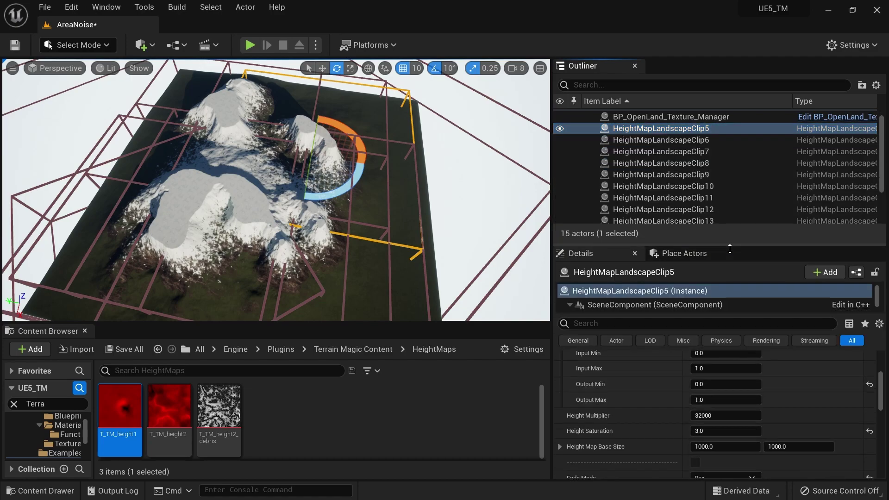
pyautogui.scroll(-2, 674, 216)
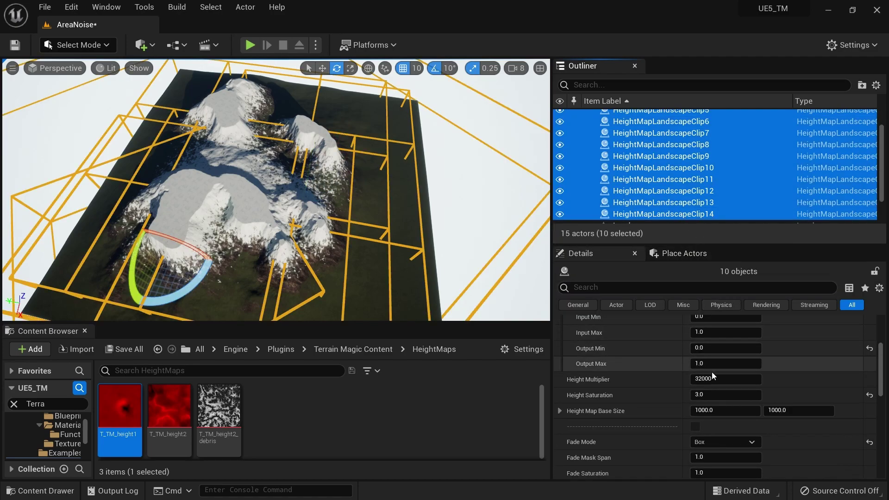
# Try the Average blend mode on all ten selected clips and invalidate them.
pyautogui.scroll(-2, 718, 389)
pyautogui.scroll(5, 718, 393)
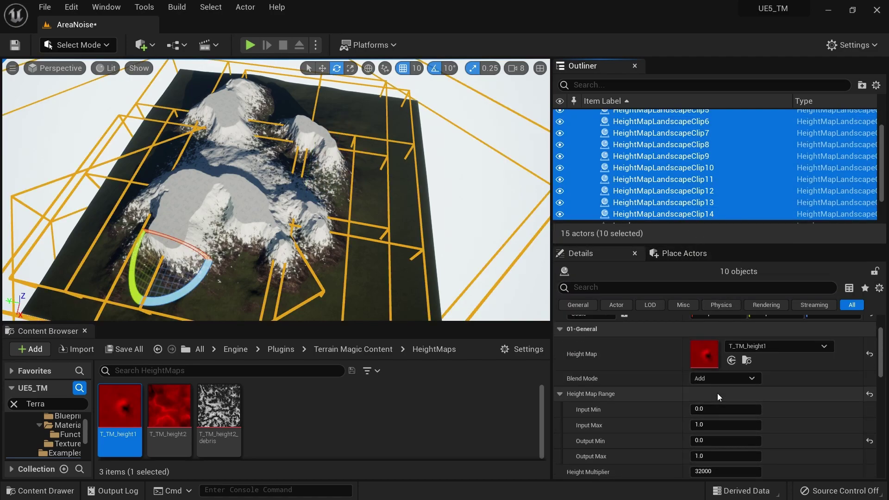
pyautogui.click(723, 380)
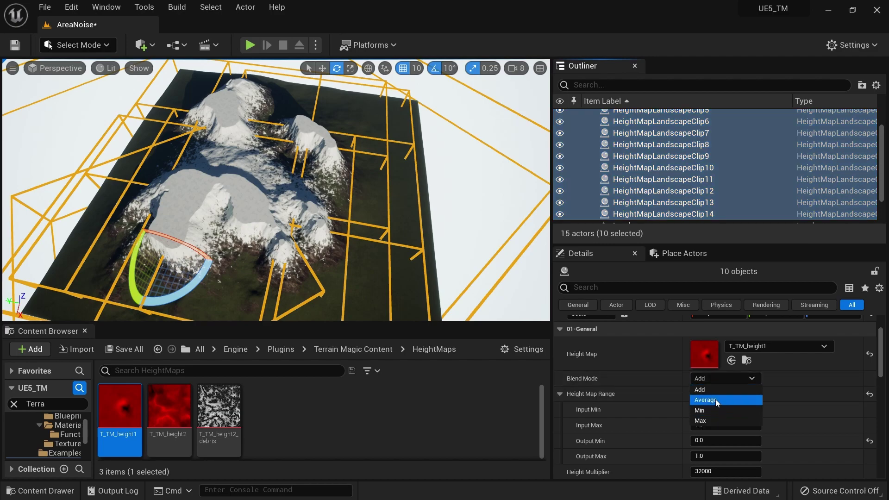
pyautogui.click(716, 399)
pyautogui.scroll(1, 612, 371)
pyautogui.scroll(-6, 616, 380)
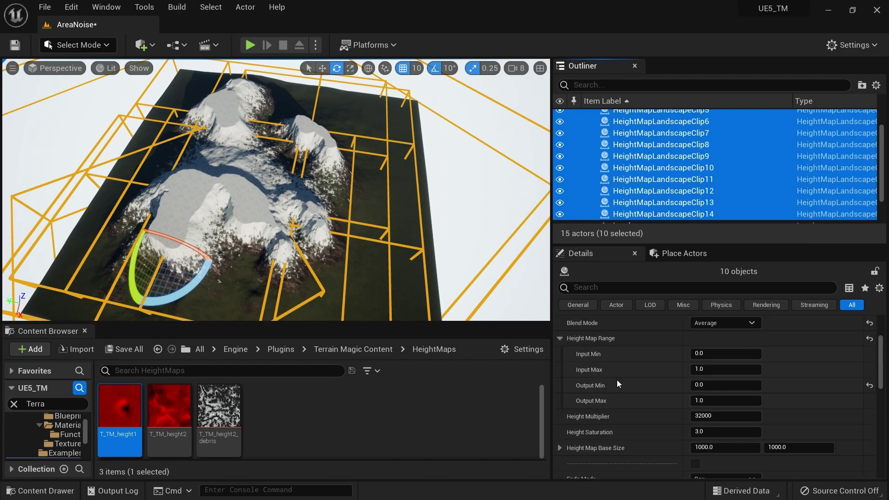
pyautogui.click(596, 470)
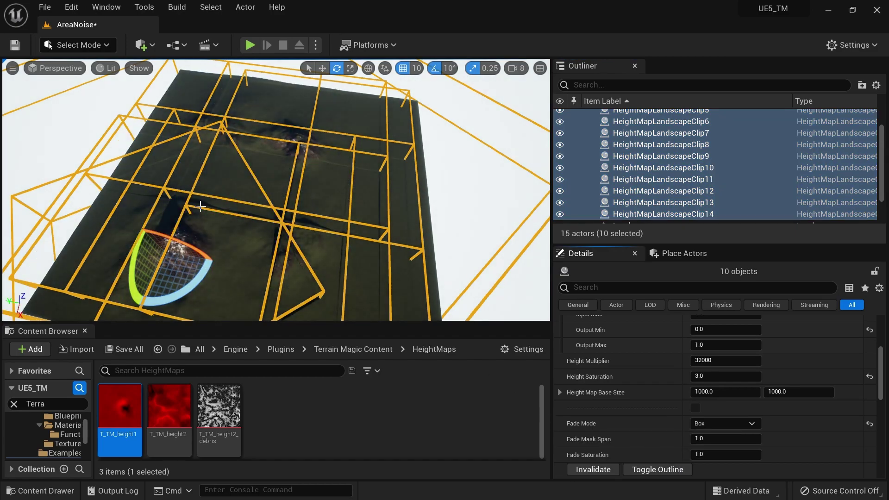
# Set the Blend Mode of all ten clips to Max and invalidate them to update the terrain.
pyautogui.scroll(3, 657, 361)
pyautogui.click(714, 342)
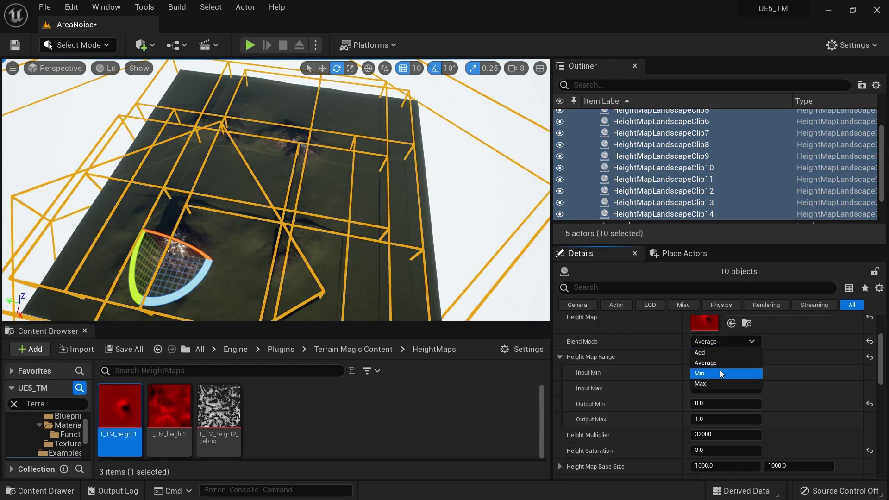
pyautogui.click(714, 382)
pyautogui.scroll(-1, 660, 416)
pyautogui.scroll(-2, 660, 417)
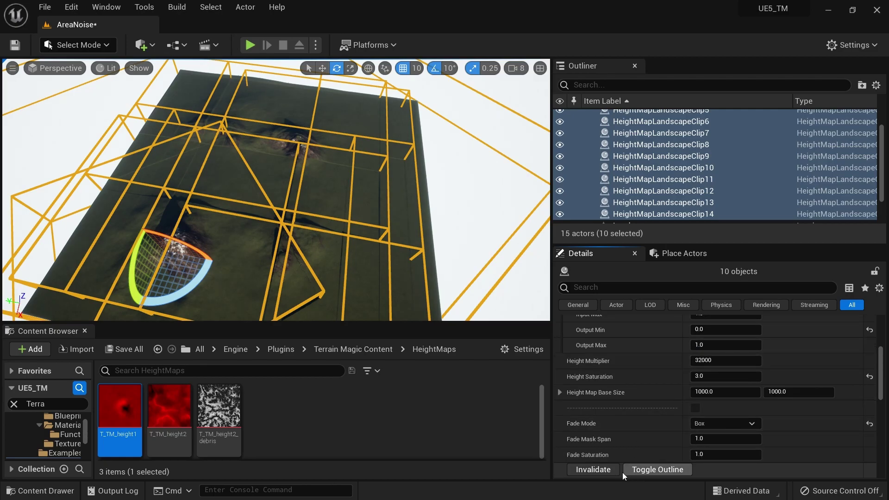
pyautogui.click(593, 470)
pyautogui.click(465, 217)
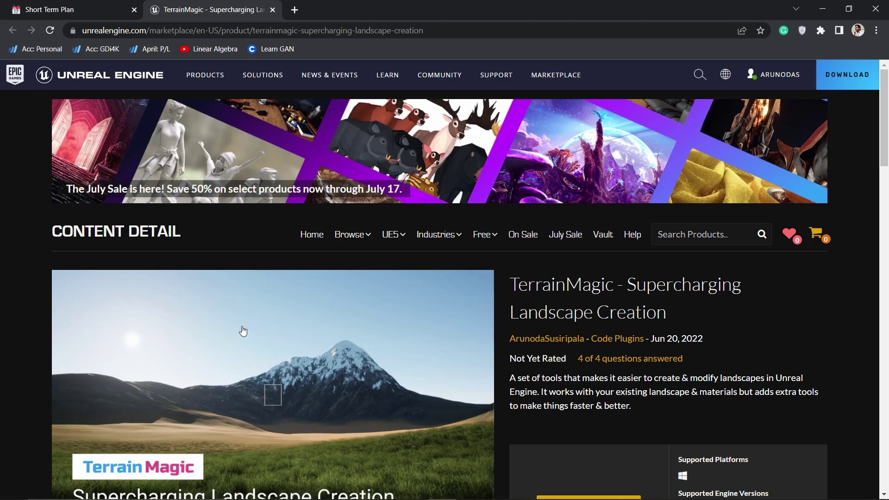
# Look over the TerrainMagic product page on the Unreal Engine Marketplace in the browser.
pyautogui.scroll(-3, 243, 331)
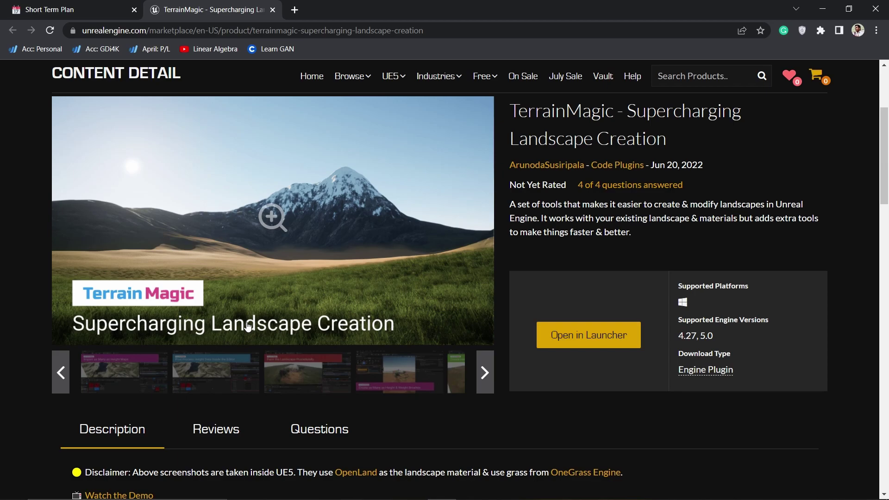
pyautogui.scroll(1, 248, 327)
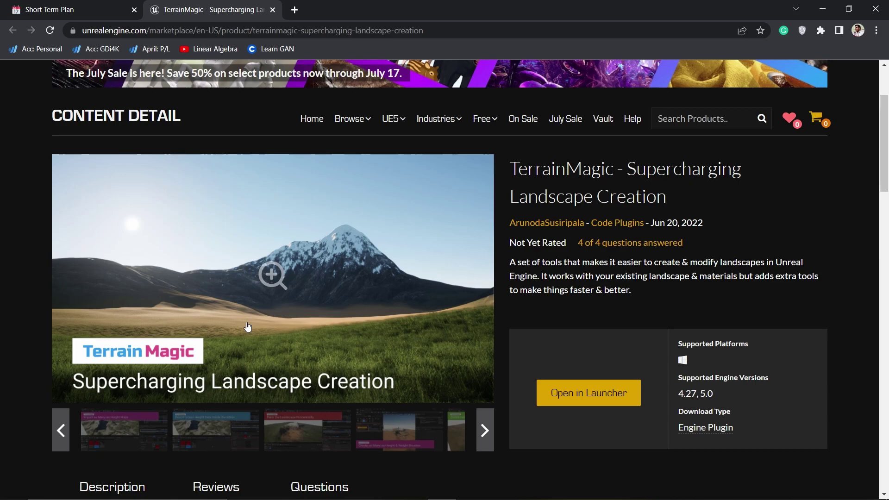
pyautogui.scroll(2, 247, 325)
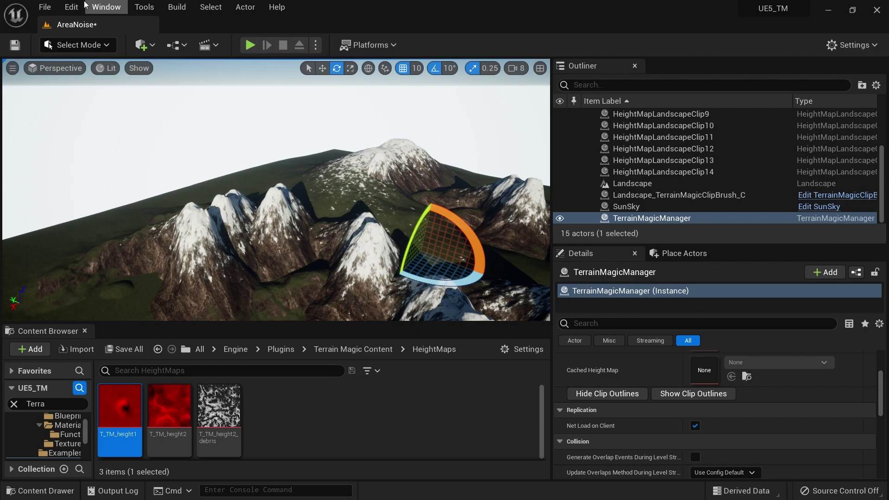
# Open the Plugins browser in Unreal Editor and search for "terr".
pyautogui.click(72, 7)
pyautogui.click(121, 192)
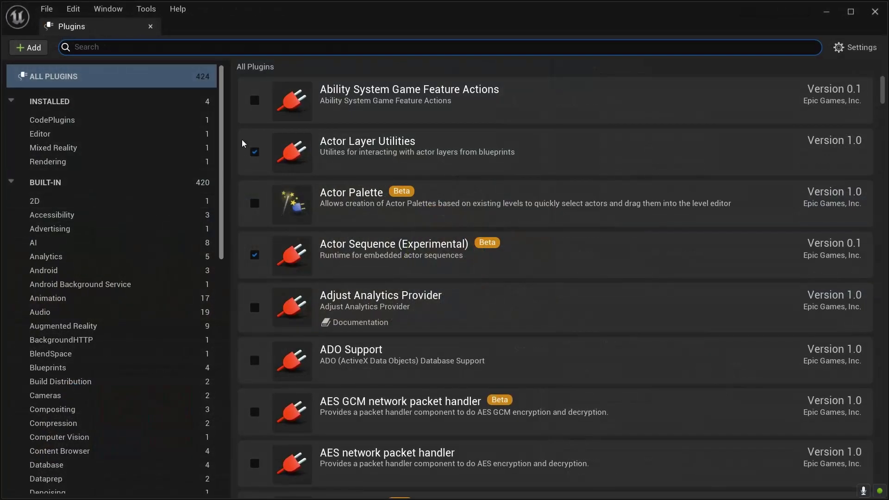
pyautogui.write('terr')
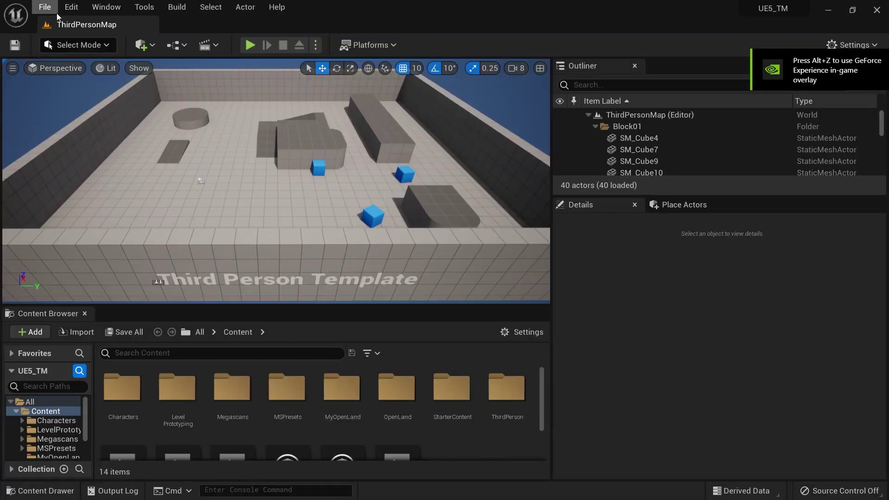
# Create a new level from the Empty Level template and save it as Tutorial in the Content folder.
pyautogui.click(52, 12)
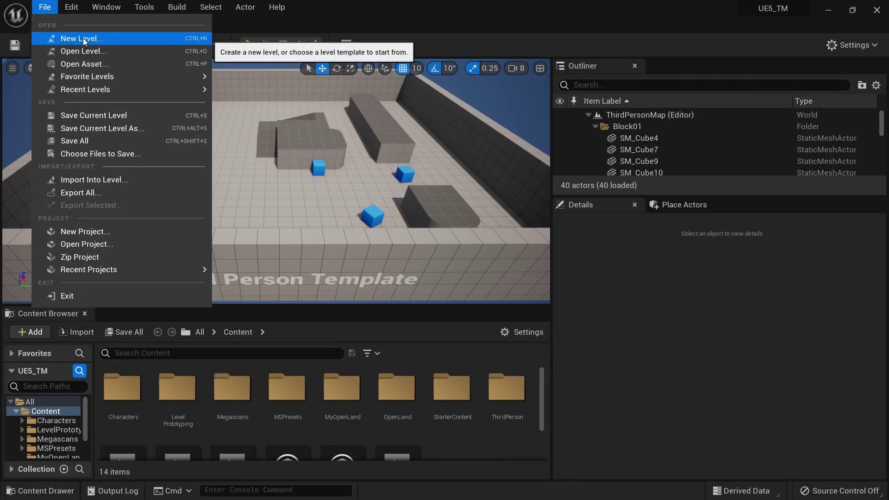
pyautogui.click(92, 37)
pyautogui.click(526, 193)
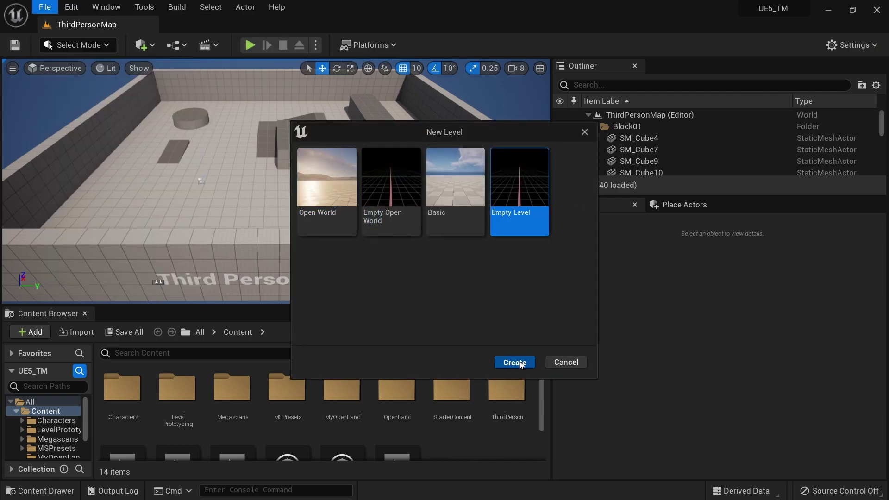
pyautogui.click(514, 363)
pyautogui.hotkey('ctrl', 's')
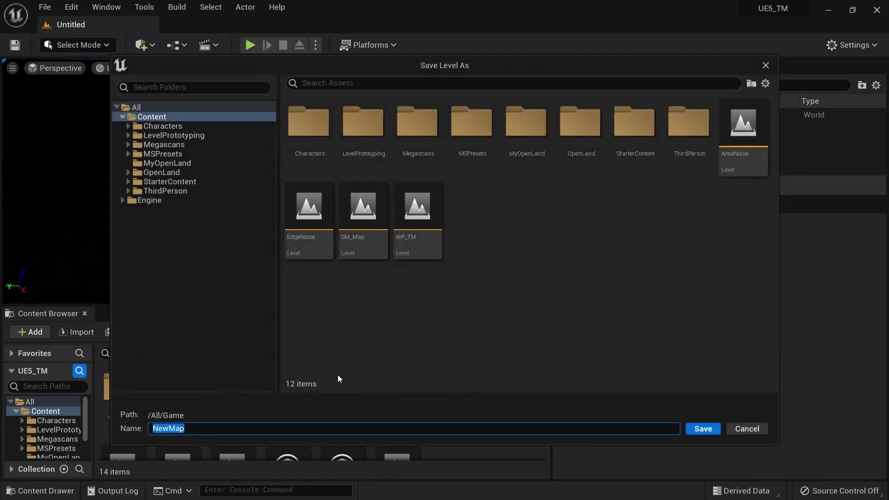
pyautogui.write('Tutorial')
pyautogui.press('Return')
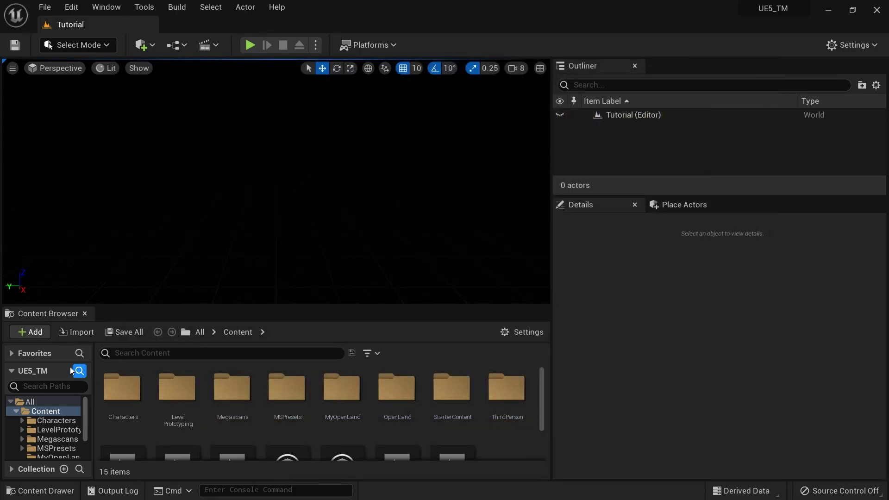
# Check that engine and plugin content are shown in the Content Browser, and filter its folder paths by "Terrain".
pyautogui.click(524, 335)
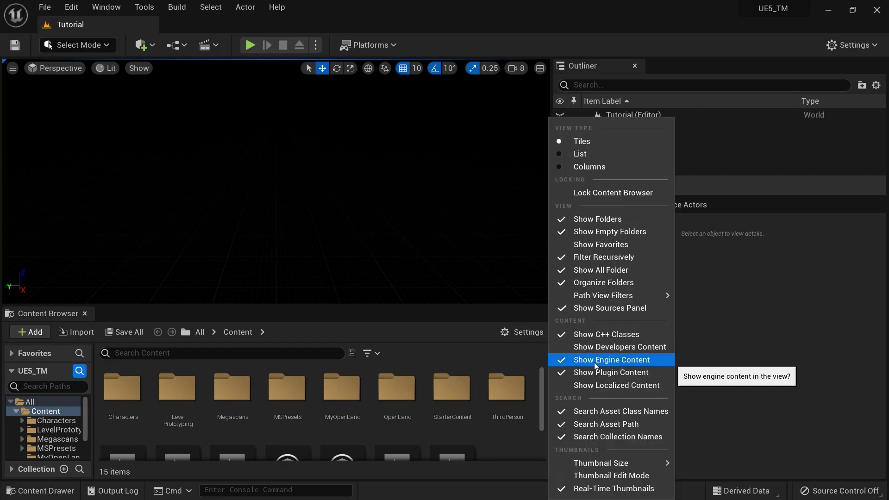
pyautogui.click(44, 386)
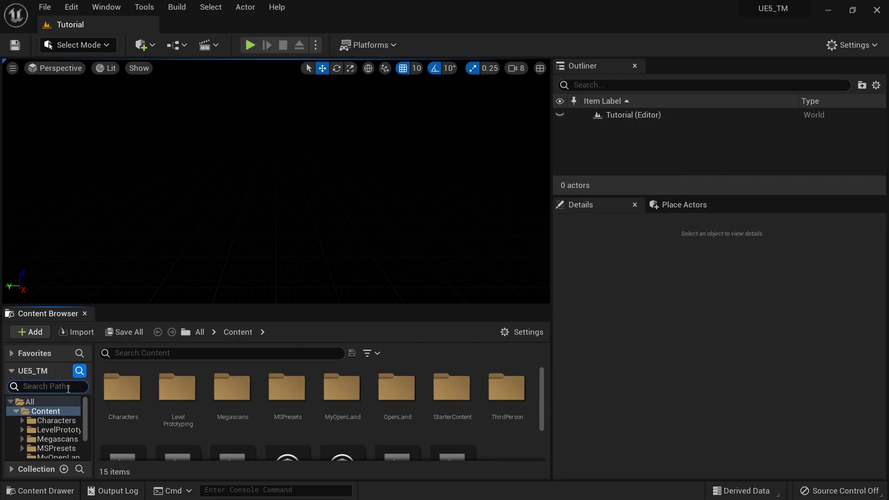
pyautogui.write('Terrain')
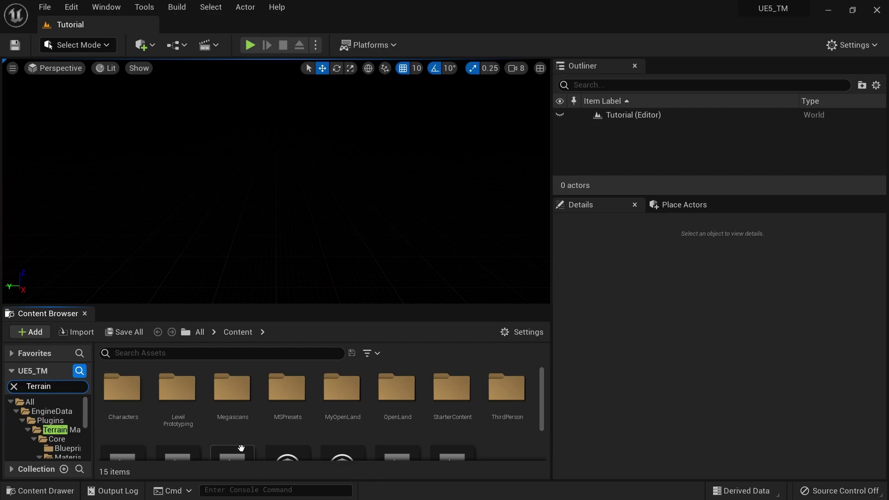
# Find the SunSky asset in the Terrain Magic content by searching "SunS" and place it in the level.
pyautogui.click(67, 432)
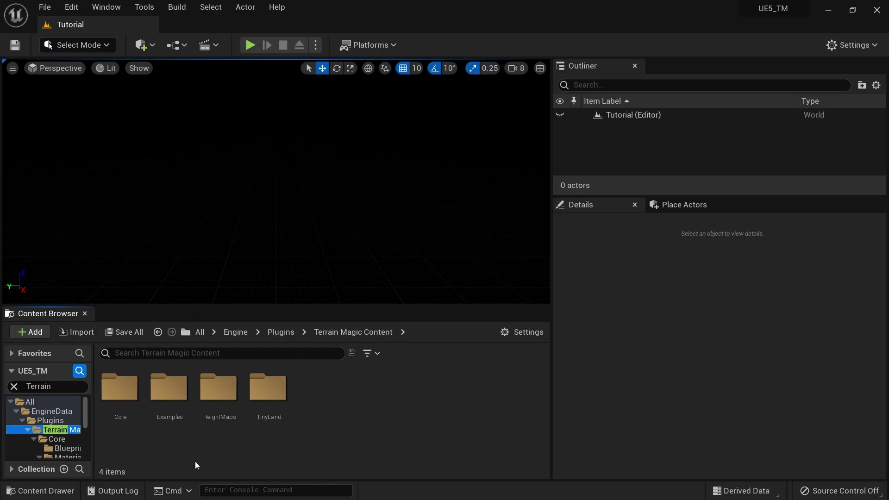
pyautogui.click(170, 354)
pyautogui.write('SunS')
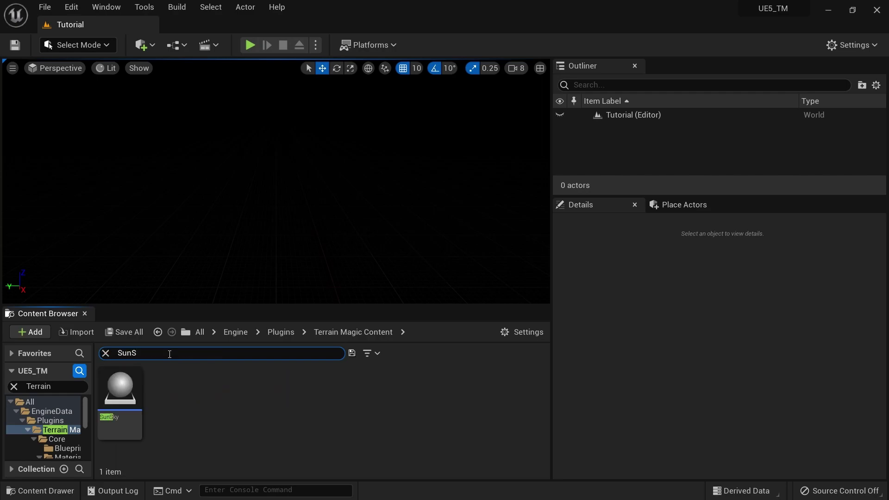
pyautogui.moveTo(119, 394); pyautogui.dragTo(209, 186)
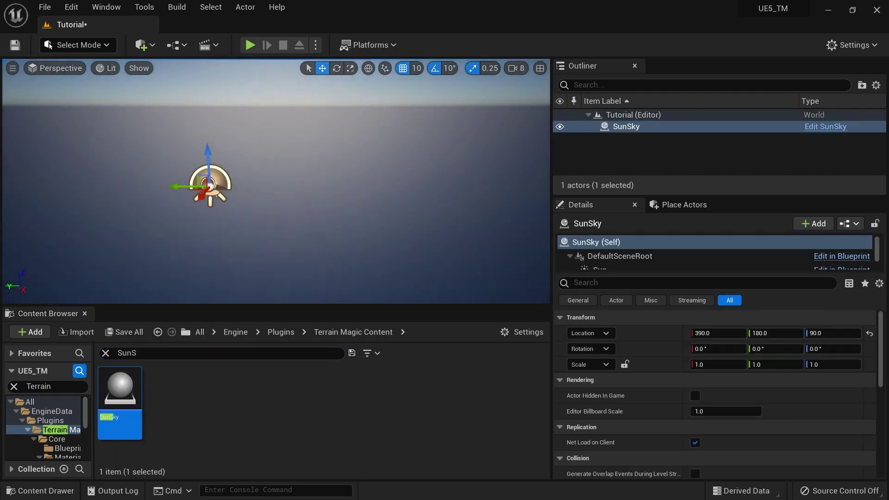
pyautogui.moveTo(209, 187); pyautogui.dragTo(211, 125, button='right')
pyautogui.moveTo(448, 214)
pyautogui.mouseDown(button='right')
pyautogui.moveTo(481, 214)
pyautogui.moveTo(449, 214)
pyautogui.mouseUp(button='right')
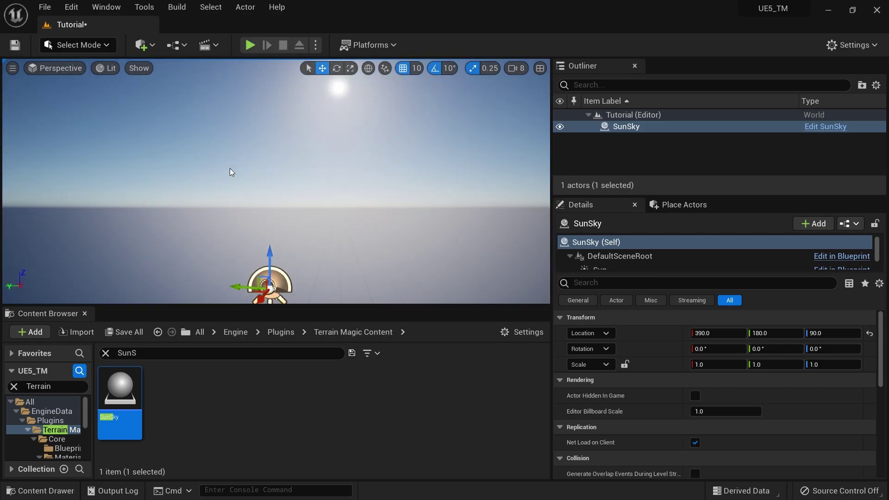
pyautogui.moveTo(235, 111); pyautogui.dragTo(234, 164)
# Switch to Landscape mode and enable edit layers for the new landscape.
pyautogui.click(90, 49)
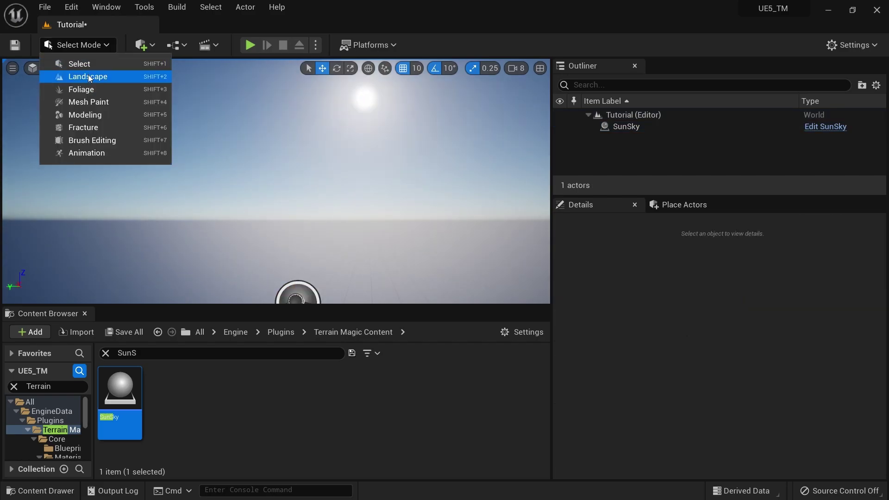
pyautogui.click(88, 78)
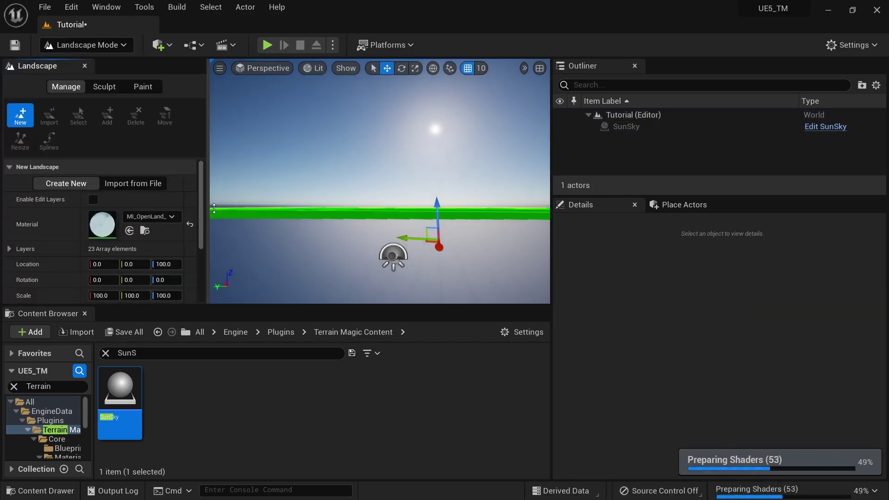
pyautogui.moveTo(362, 151); pyautogui.dragTo(266, 171, button='right')
pyautogui.press('w')
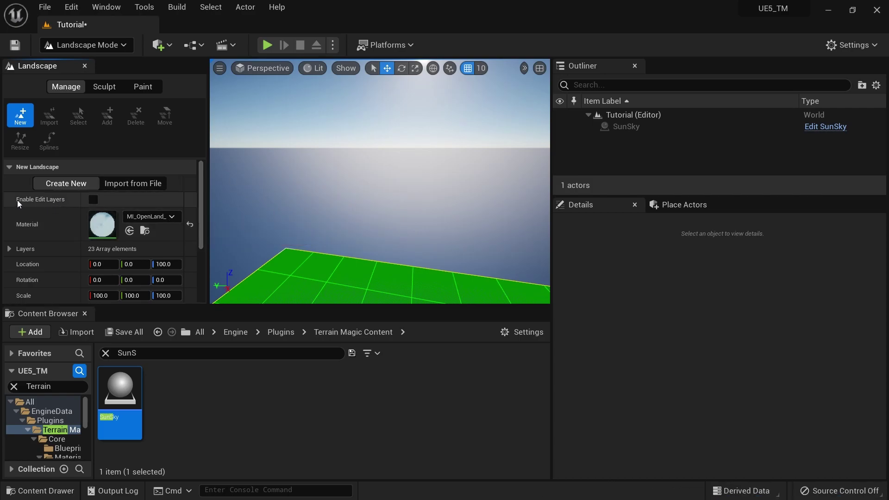
pyautogui.click(94, 200)
pyautogui.scroll(-2, 160, 222)
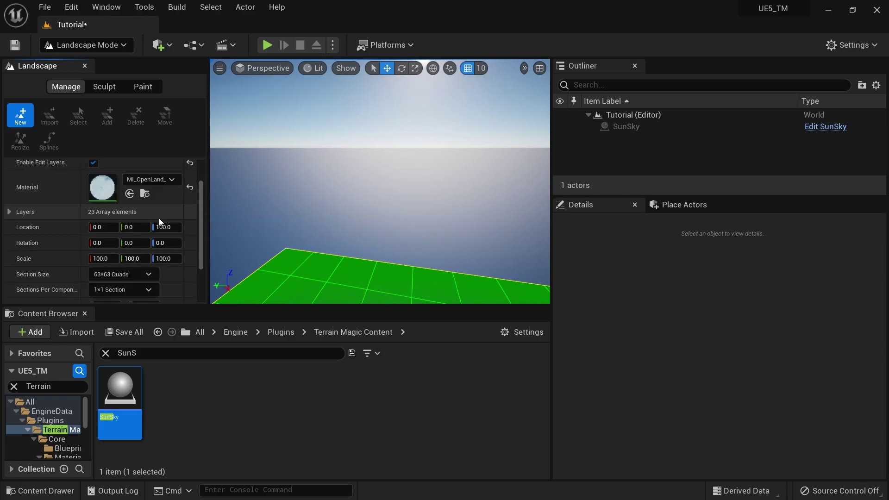
pyautogui.scroll(-3, 160, 222)
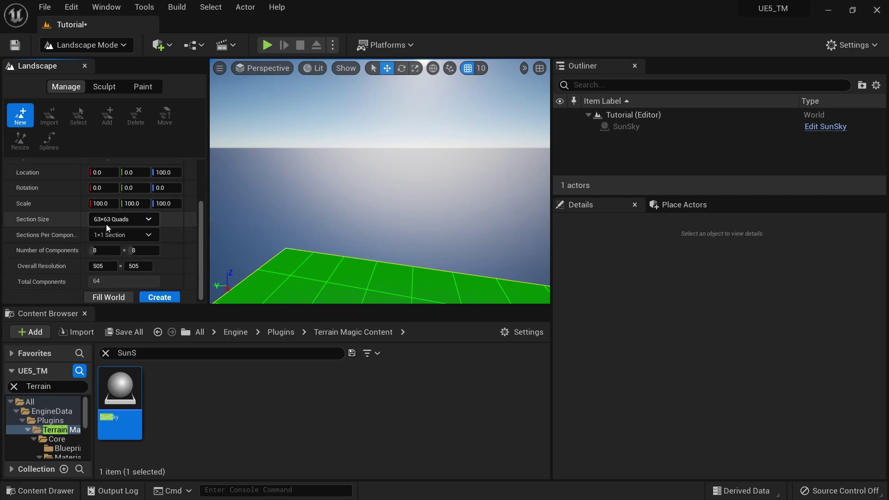
# Create the landscape with a section size of 127×127 quads and 2×2 sections per component.
pyautogui.click(122, 220)
pyautogui.click(123, 288)
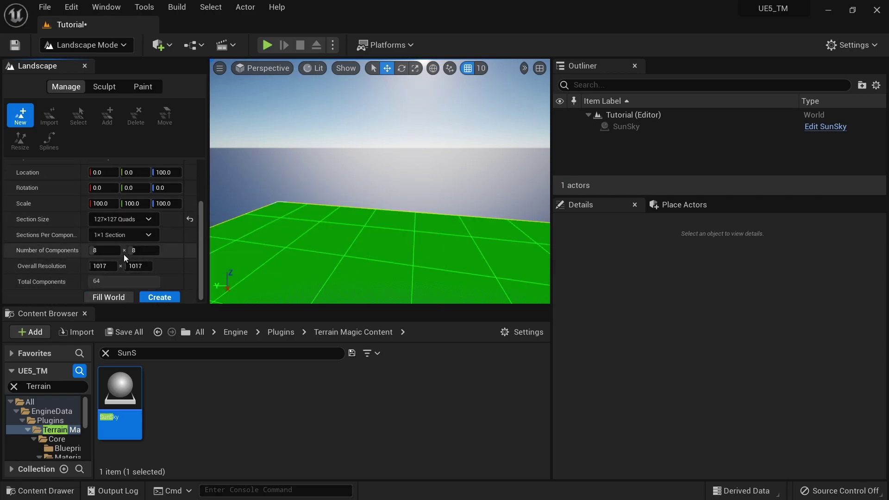
pyautogui.click(118, 235)
pyautogui.click(121, 265)
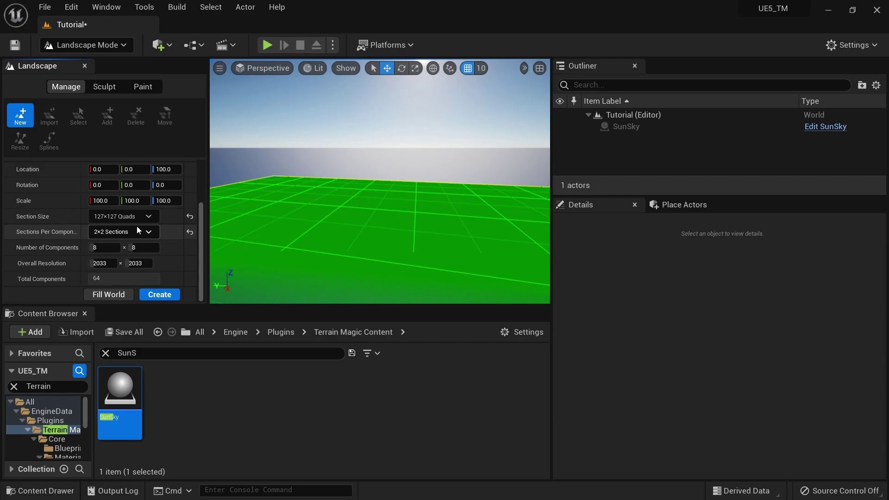
pyautogui.click(159, 294)
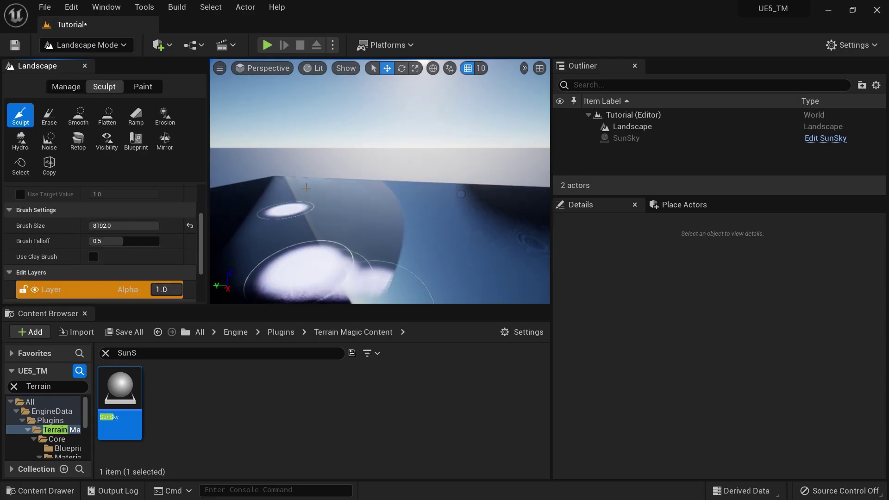
# Assign the AutoForest layer info to the landscape's AutoForest paint layer.
pyautogui.click(149, 87)
pyautogui.scroll(-3, 122, 232)
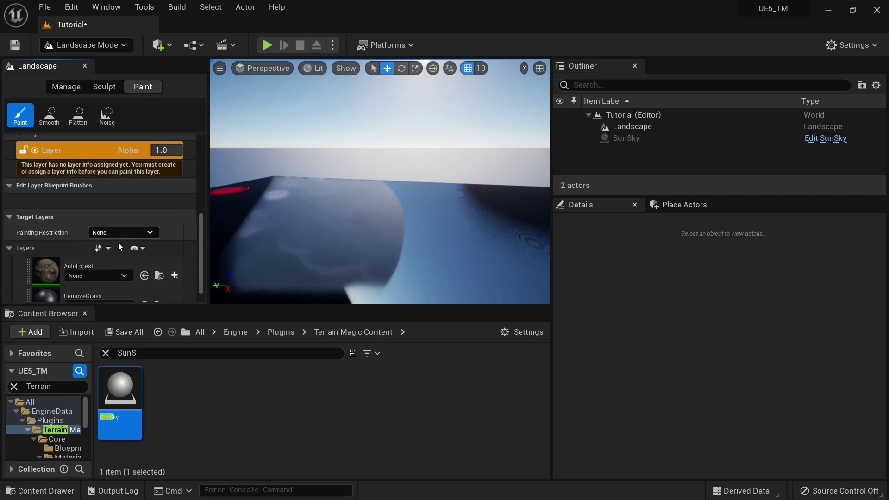
pyautogui.click(110, 274)
pyautogui.click(130, 121)
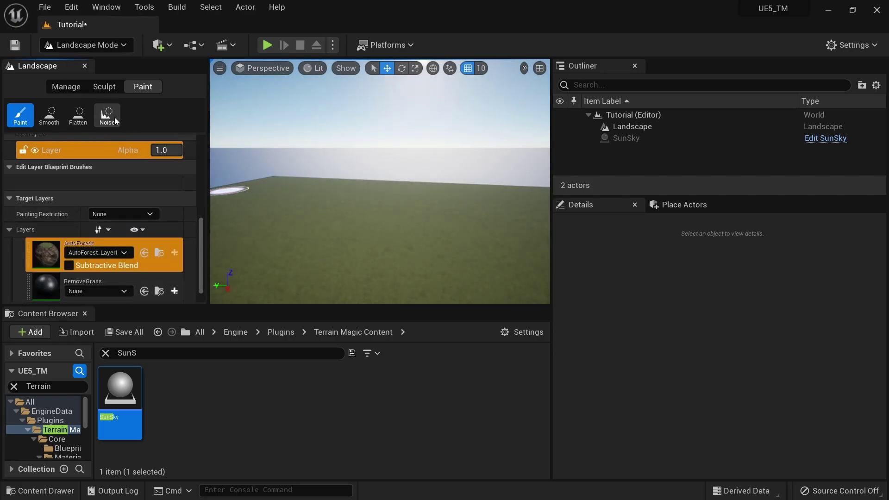
pyautogui.moveTo(278, 194); pyautogui.dragTo(223, 197, button='right')
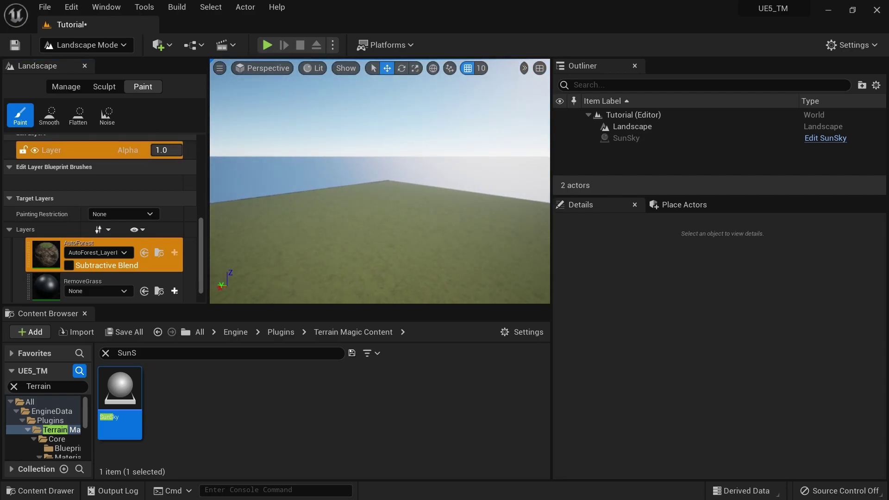
# Add a TerrainMagicClipBrush to the landscape with the Blueprint sculpt tool and return to Select mode.
pyautogui.click(111, 88)
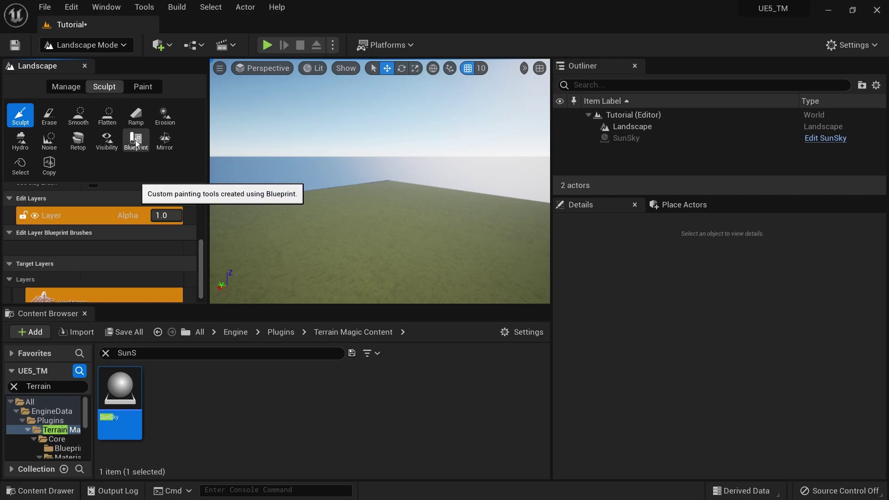
pyautogui.click(144, 152)
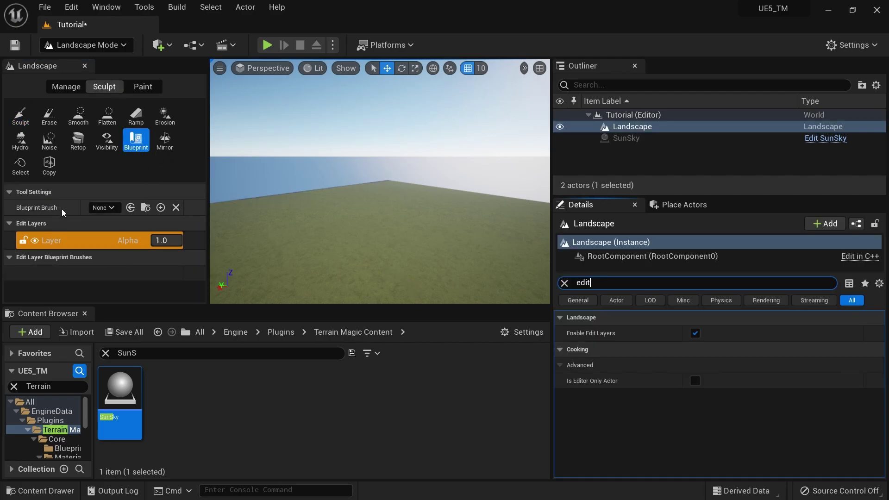
pyautogui.click(110, 207)
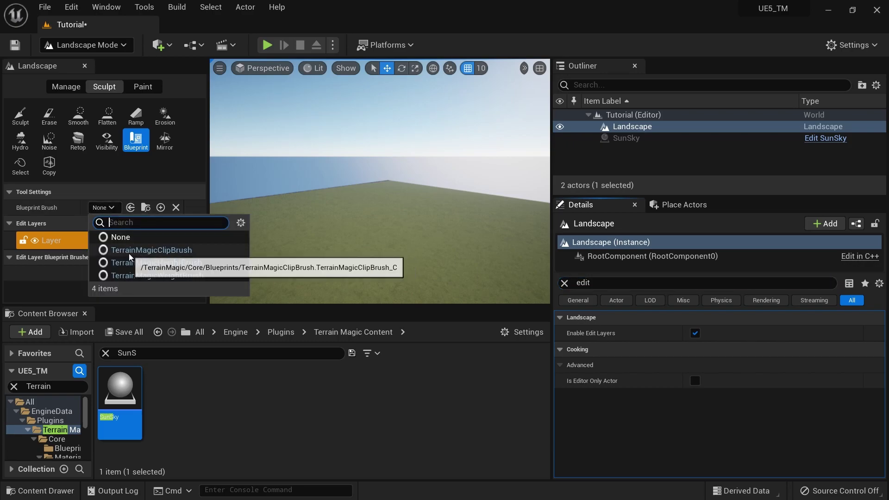
pyautogui.click(163, 251)
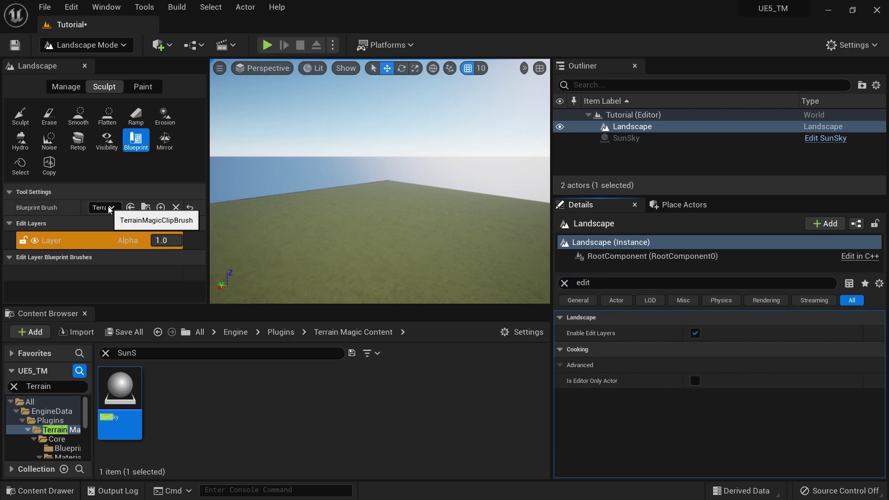
pyautogui.click(350, 230)
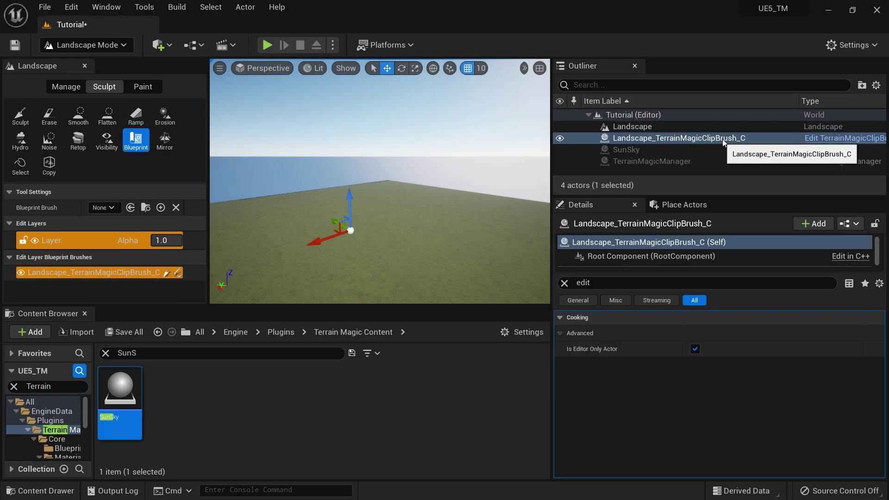
pyautogui.click(109, 48)
pyautogui.click(84, 66)
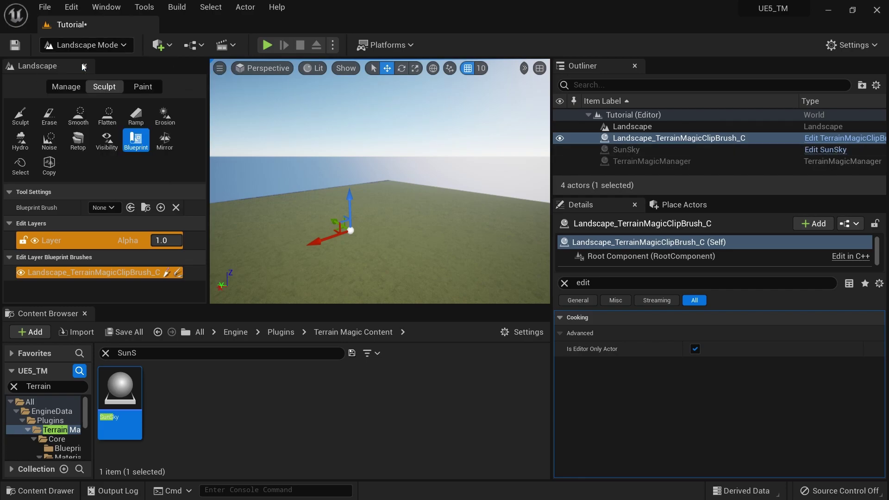
pyautogui.moveTo(325, 186); pyautogui.dragTo(389, 223, button='right')
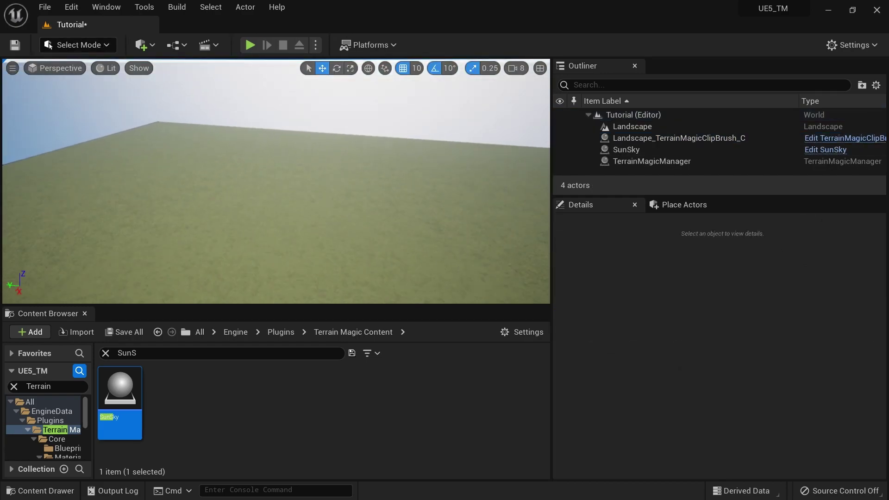
# Search the placeable actors for "Clip", place a Height Map Landscape Clip on the landscape, and shift it into position.
pyautogui.click(680, 208)
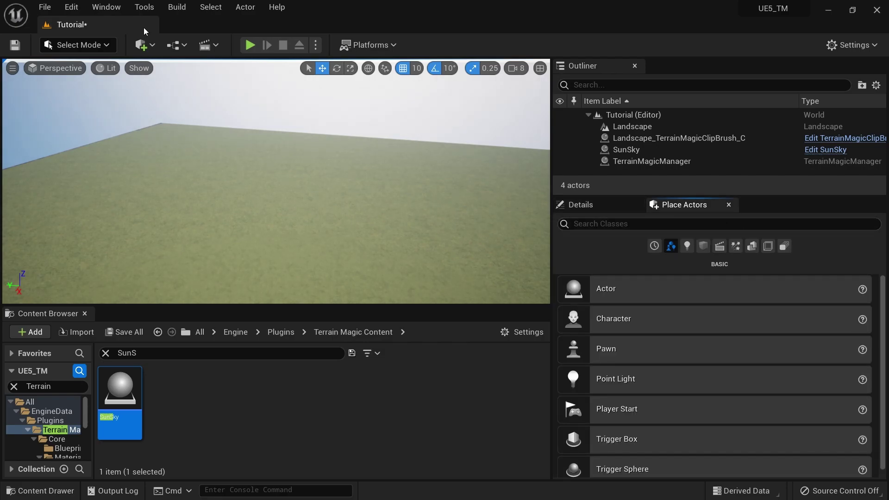
pyautogui.click(142, 47)
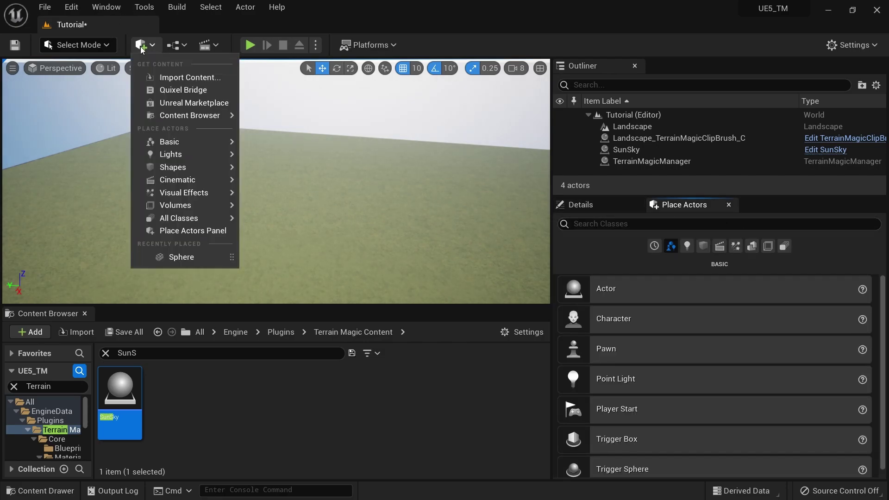
pyautogui.moveTo(179, 218)
pyautogui.click(616, 229)
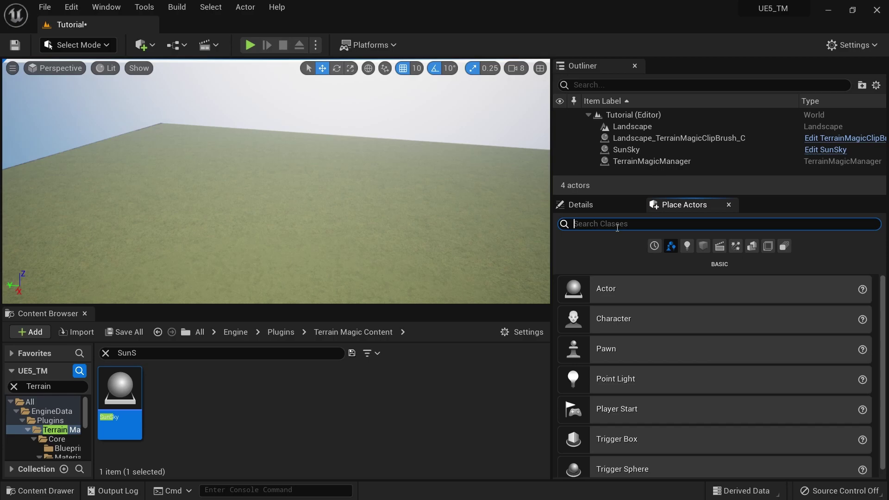
pyautogui.write('Clip')
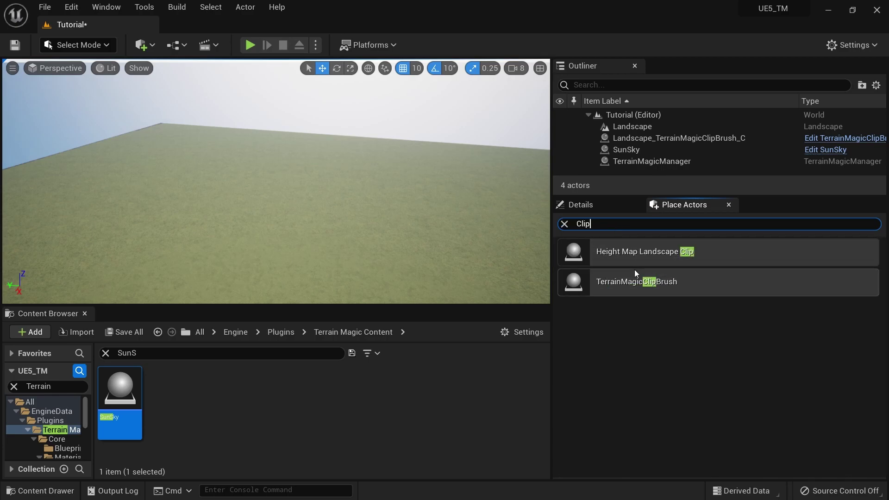
pyautogui.moveTo(676, 254); pyautogui.dragTo(361, 198)
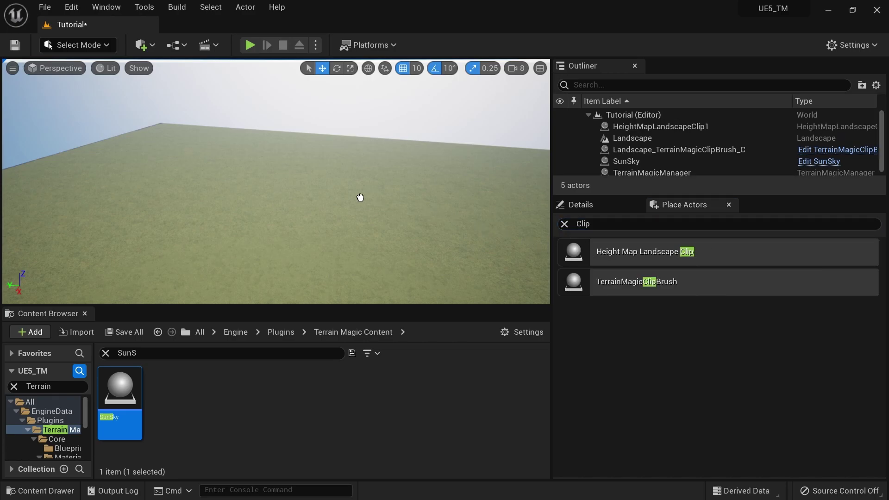
pyautogui.moveTo(211, 176); pyautogui.dragTo(186, 169)
pyautogui.moveTo(300, 196); pyautogui.dragTo(273, 234, button='right')
pyautogui.moveTo(196, 166); pyautogui.dragTo(230, 190)
# Clear the "edit" filter from the clip's details and toggle the clip's outline off and on.
pyautogui.click(584, 210)
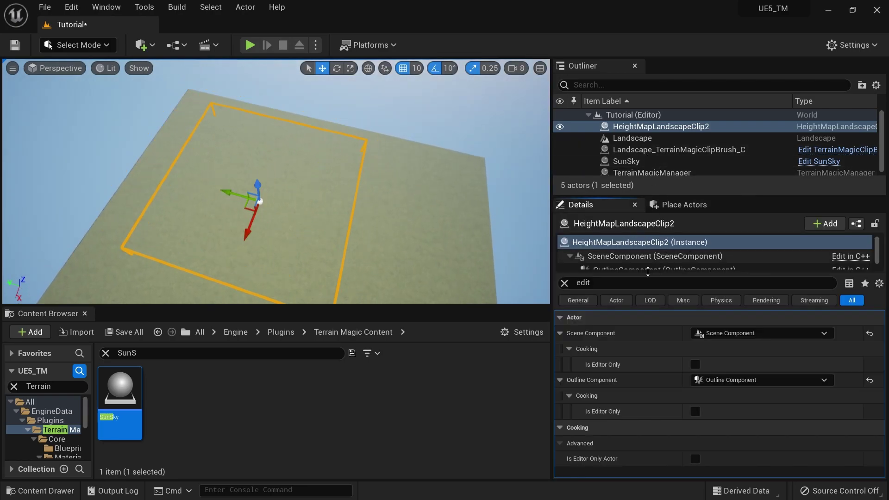
pyautogui.click(565, 284)
pyautogui.scroll(-6, 678, 395)
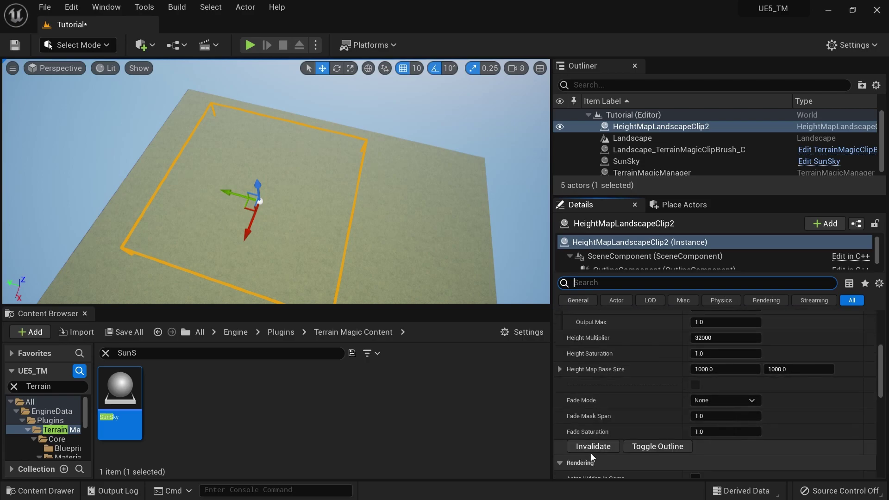
pyautogui.click(667, 447)
pyautogui.click(668, 447)
pyautogui.click(668, 448)
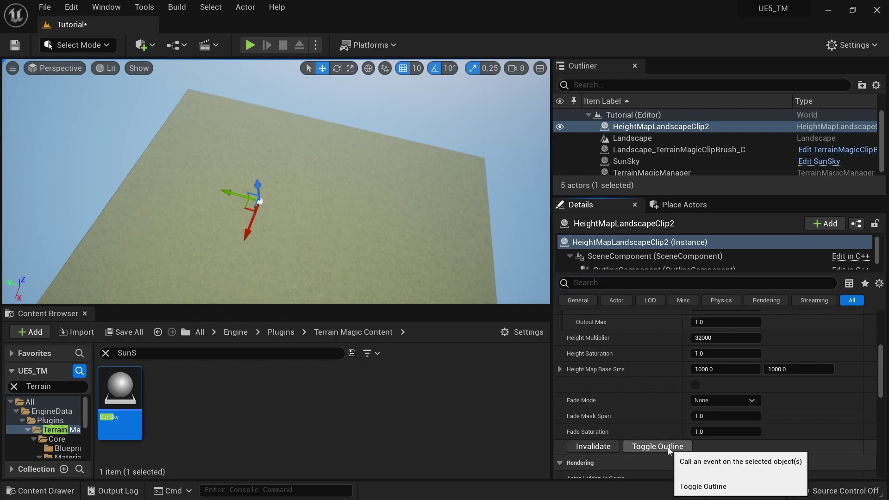
pyautogui.click(668, 448)
# Clear the "SunS" content search and open the HeightMaps folder in Terrain Magic Content.
pyautogui.scroll(-2, 599, 415)
pyautogui.scroll(6, 598, 415)
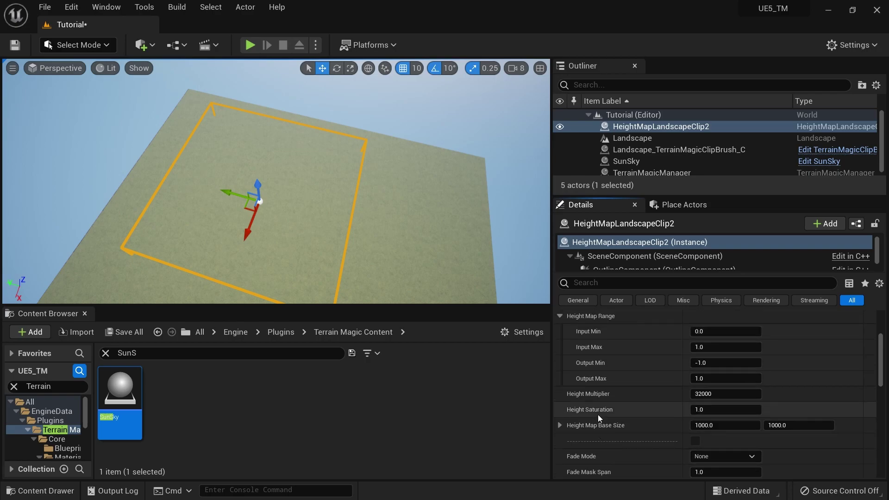
pyautogui.scroll(-4, 718, 407)
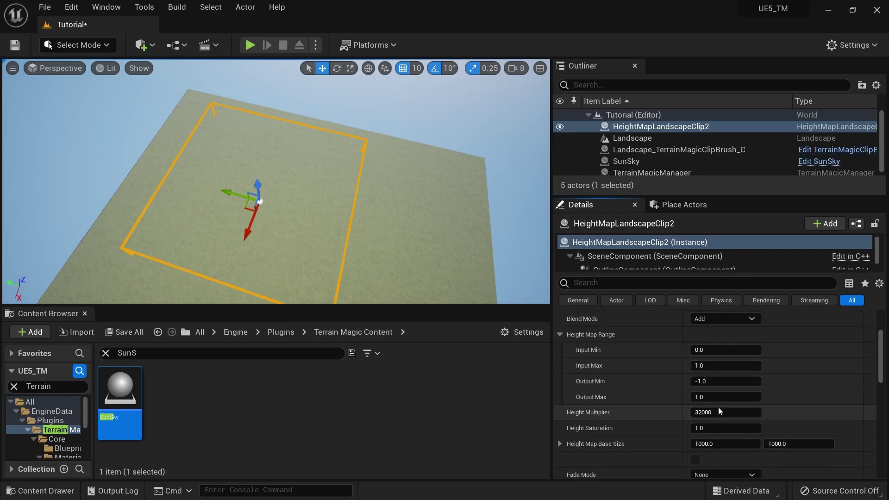
pyautogui.scroll(5, 717, 407)
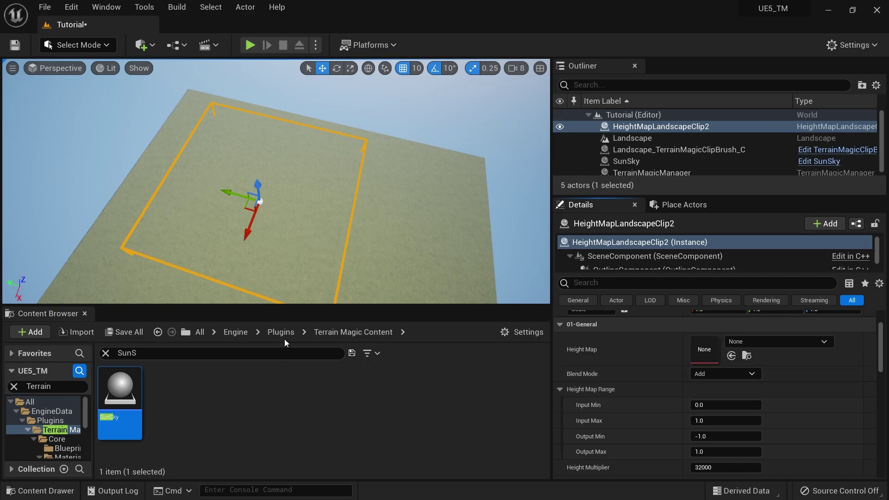
pyautogui.click(65, 433)
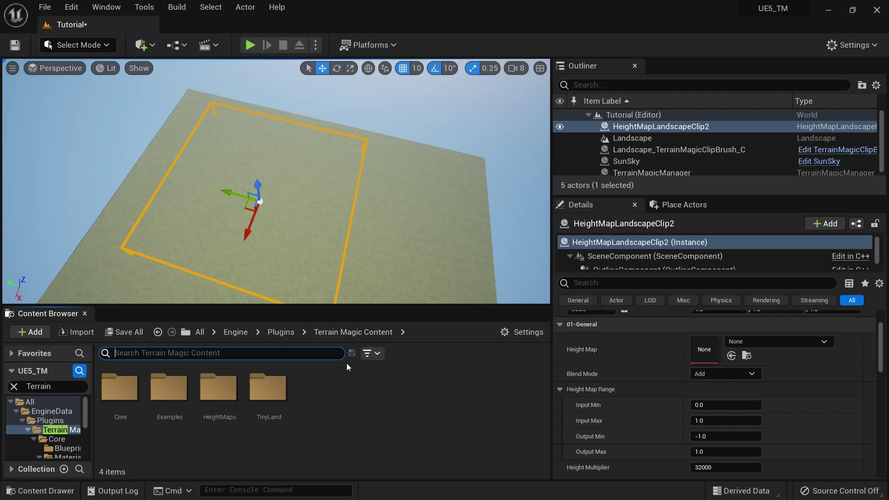
pyautogui.doubleClick(218, 387)
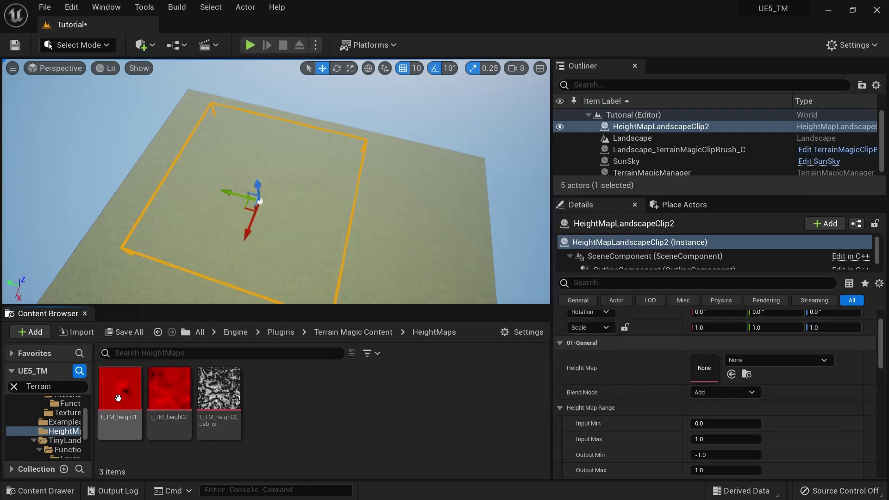
# Assign T_TM_height1 as the clip's height map and invalidate the clip to rebuild the landscape.
pyautogui.moveTo(120, 392); pyautogui.dragTo(699, 371)
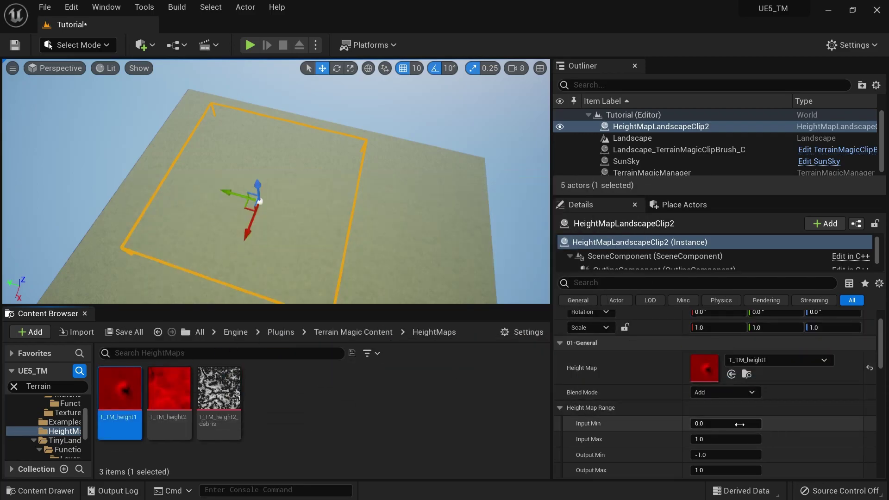
pyautogui.scroll(-5, 657, 436)
pyautogui.click(596, 430)
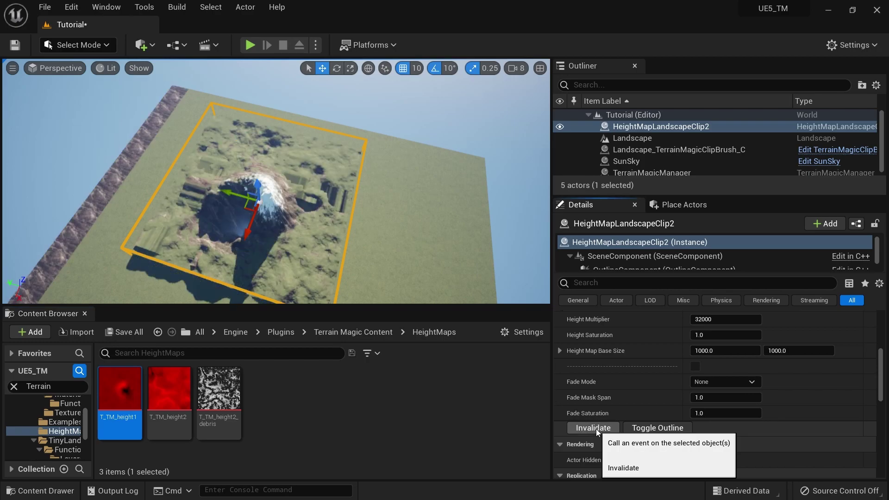
# Move the height map clip to about X 35110, Y -42120 on the landscape and invalidate it.
pyautogui.moveTo(276, 181); pyautogui.dragTo(444, 195, button='right')
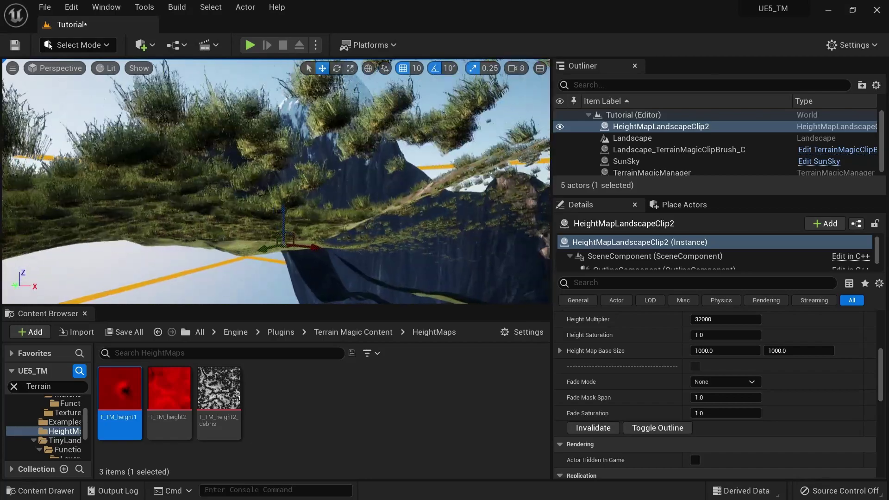
pyautogui.moveTo(276, 181); pyautogui.dragTo(366, 224, button='right')
pyautogui.press('s')
pyautogui.moveTo(197, 213); pyautogui.dragTo(234, 213, button='right')
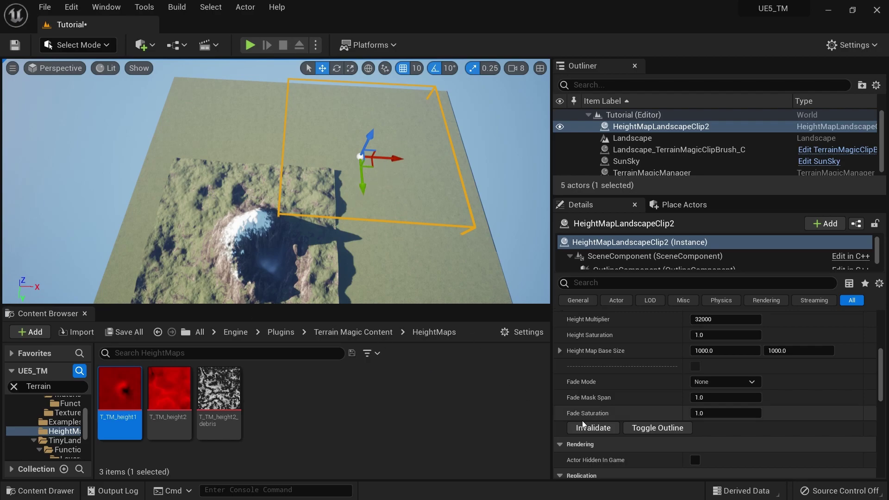
pyautogui.click(598, 430)
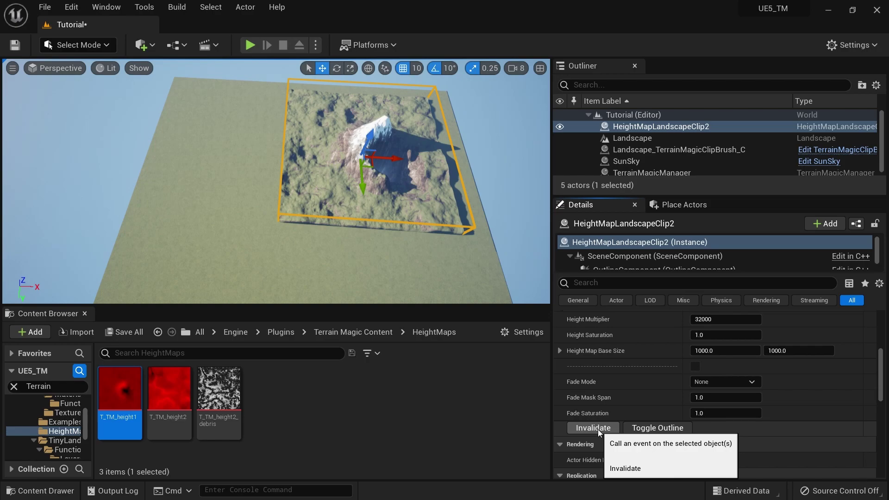
# Rotate the height map clip about -40° around its vertical axis and invalidate it.
pyautogui.moveTo(355, 211)
pyautogui.mouseDown(button='right')
pyautogui.moveTo(407, 210)
pyautogui.moveTo(355, 211)
pyautogui.mouseUp(button='right')
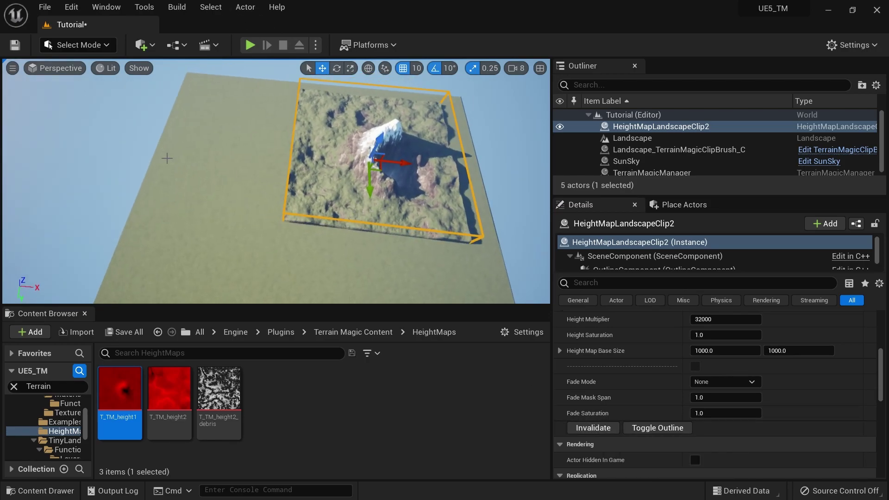
pyautogui.press('e')
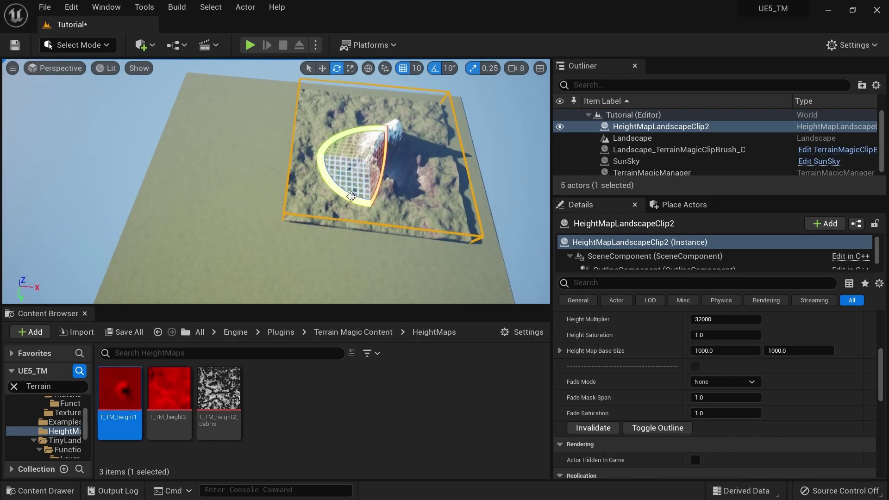
pyautogui.moveTo(350, 196); pyautogui.dragTo(319, 168)
pyautogui.click(599, 430)
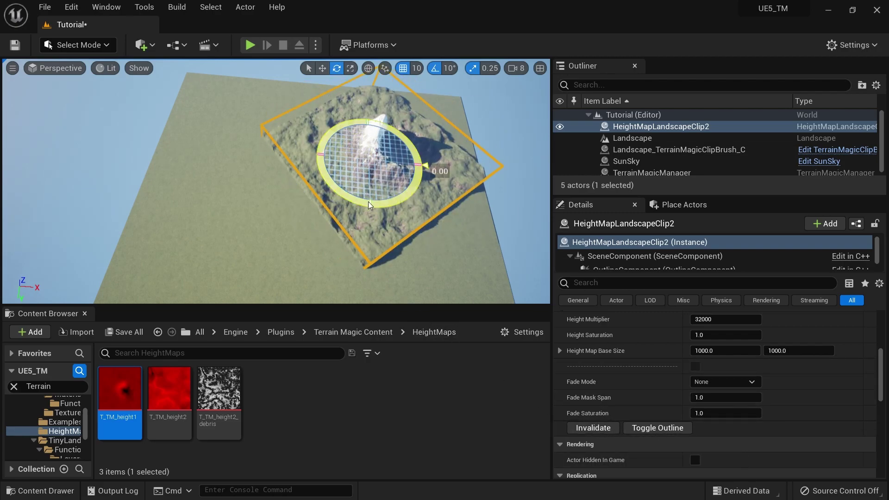
pyautogui.click(361, 216)
pyautogui.click(338, 225)
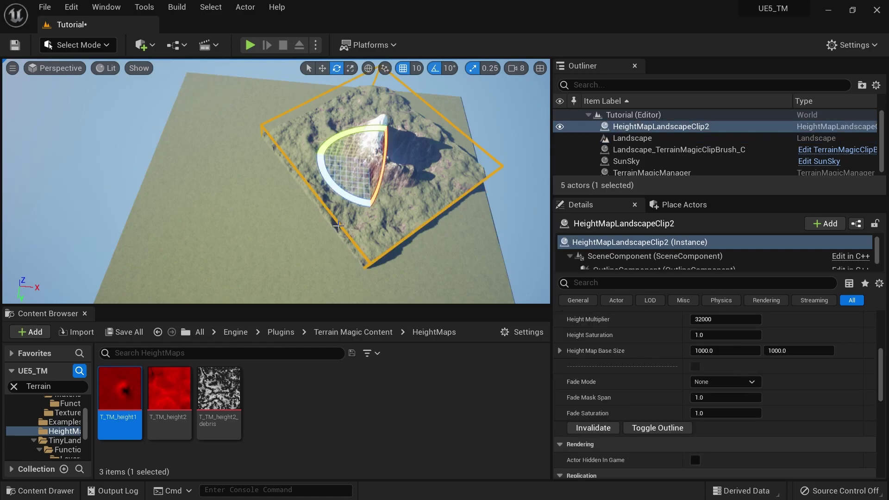
# Scale the height map clip up to about 2.5 and invalidate it.
pyautogui.press('r')
pyautogui.moveTo(391, 147); pyautogui.dragTo(420, 137)
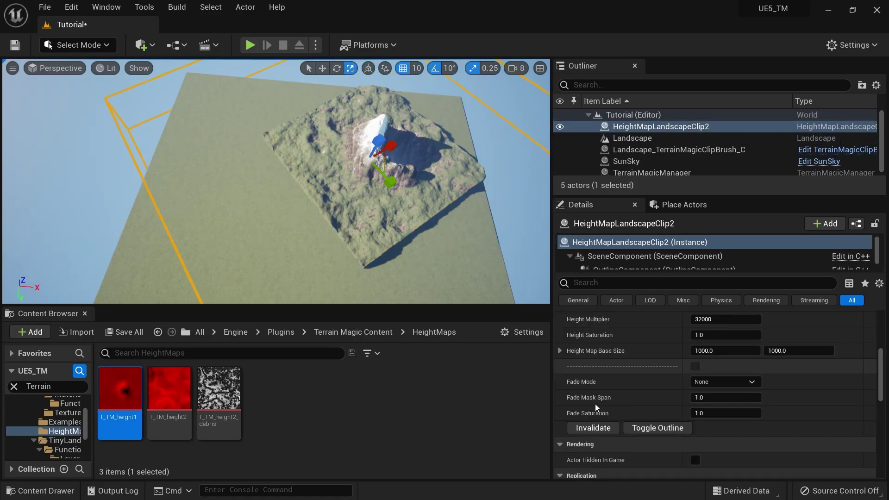
pyautogui.click(583, 427)
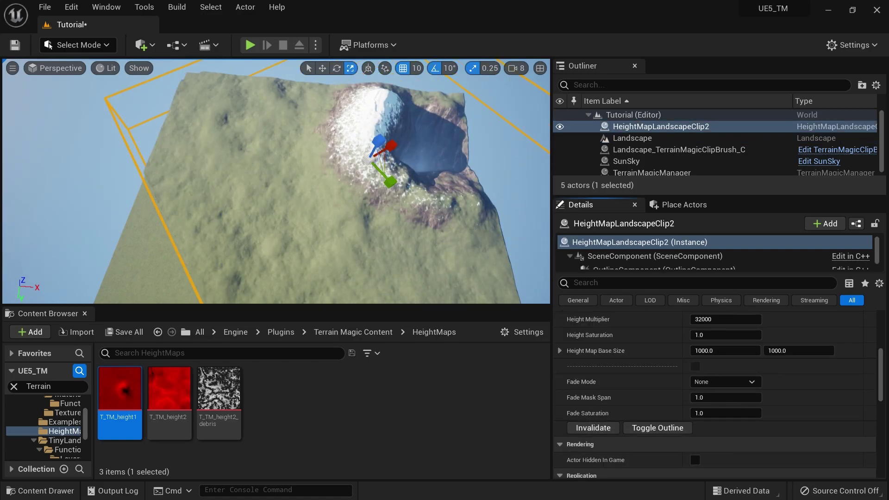
# Reset the clip's rotation and scale to their defaults, invalidate the clip, and view the rebuilt mountain.
pyautogui.scroll(6, 787, 380)
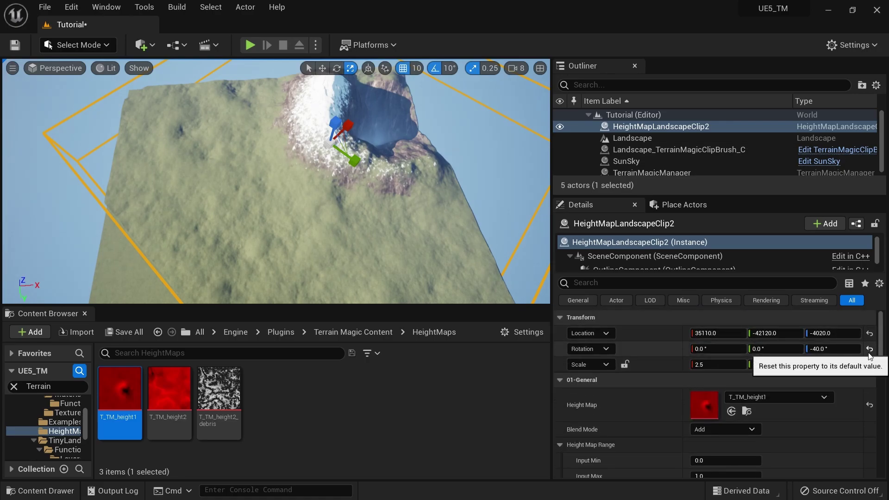
pyautogui.click(870, 350)
pyautogui.click(871, 365)
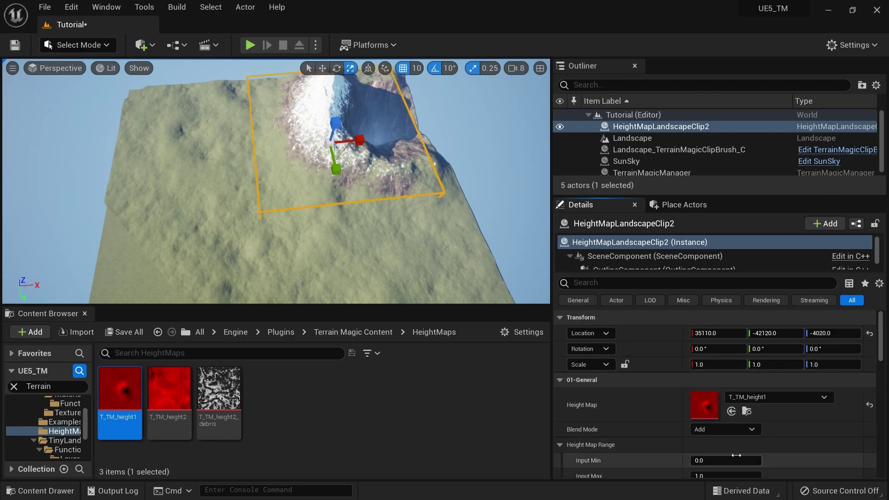
pyautogui.scroll(-5, 668, 433)
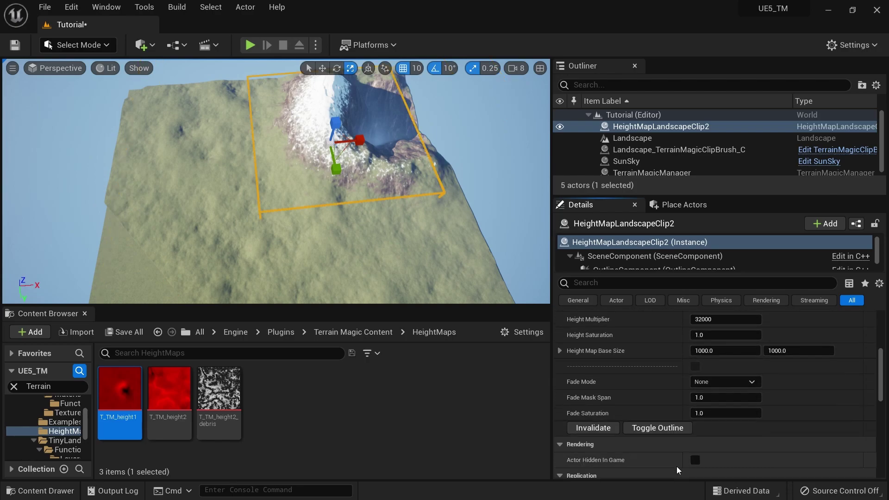
pyautogui.click(591, 428)
pyautogui.moveTo(367, 195); pyautogui.dragTo(273, 185, button='right')
pyautogui.press('s')
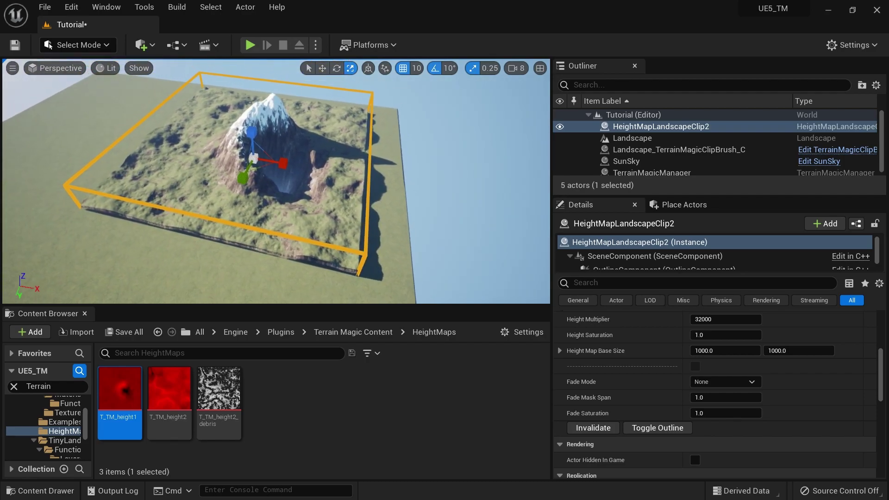
pyautogui.press('s')
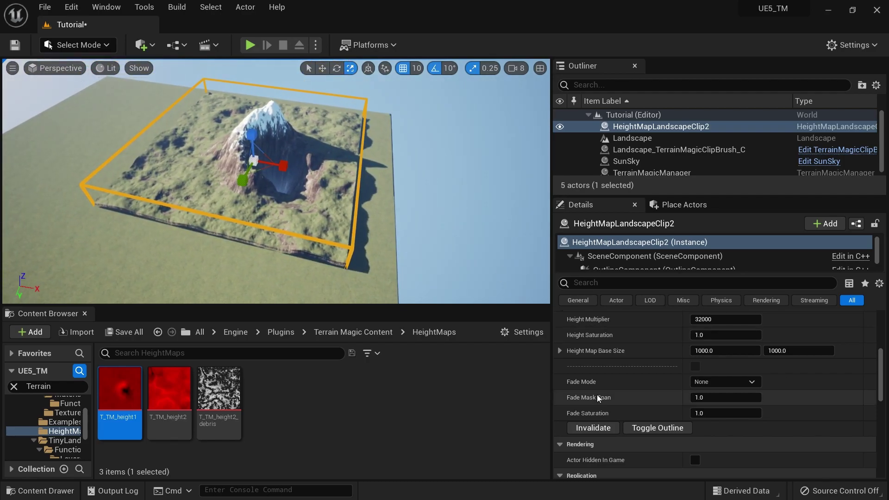
# Set the clip's Height Multiplier to 10000, invalidate the clip, and view the lowered terrain.
pyautogui.scroll(3, 715, 401)
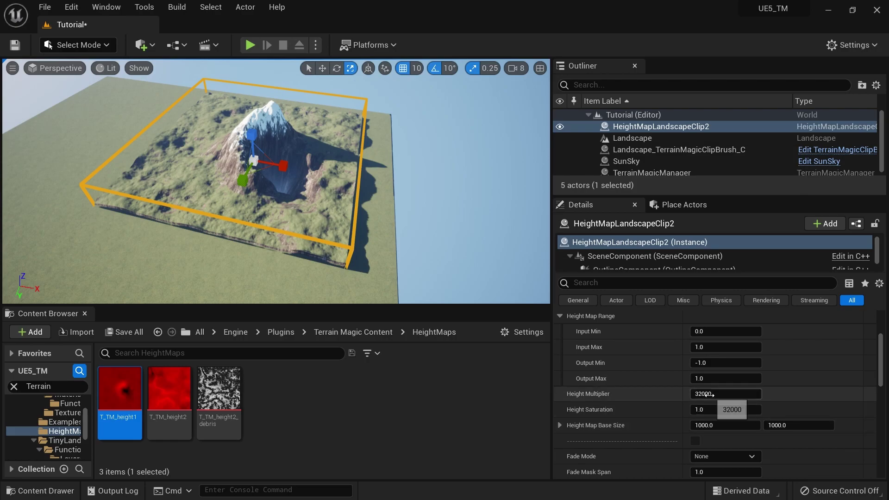
pyautogui.moveTo(590, 394)
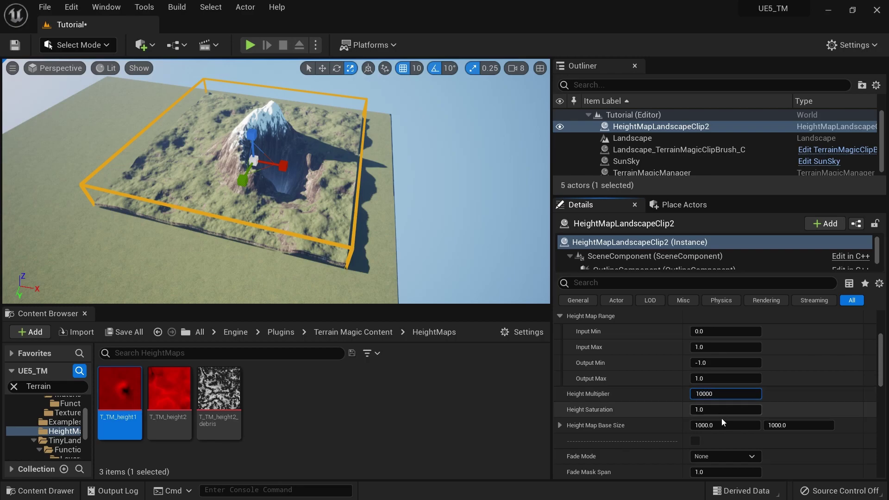
pyautogui.scroll(-2, 721, 418)
pyautogui.click(593, 428)
pyautogui.press('w')
pyautogui.moveTo(276, 181); pyautogui.dragTo(259, 139, button='right')
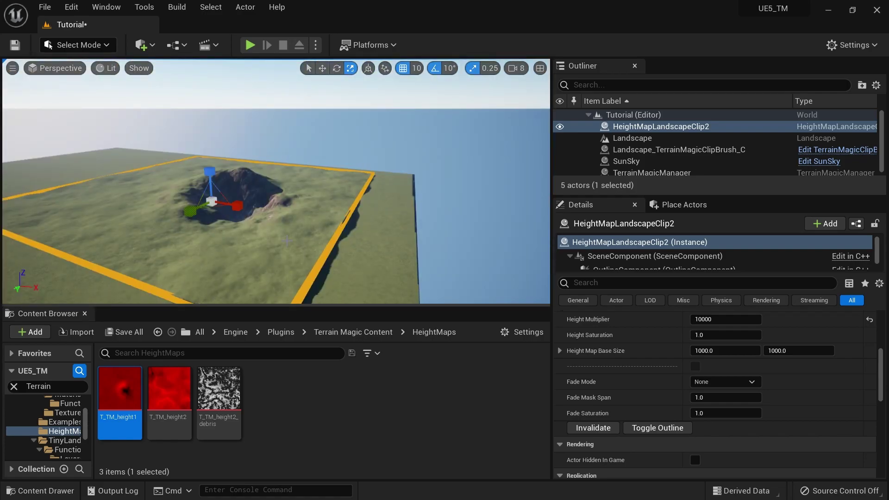
pyautogui.moveTo(299, 261)
pyautogui.mouseDown(button='right')
pyautogui.moveTo(287, 262)
pyautogui.moveTo(332, 266)
pyautogui.moveTo(302, 267)
pyautogui.mouseUp(button='right')
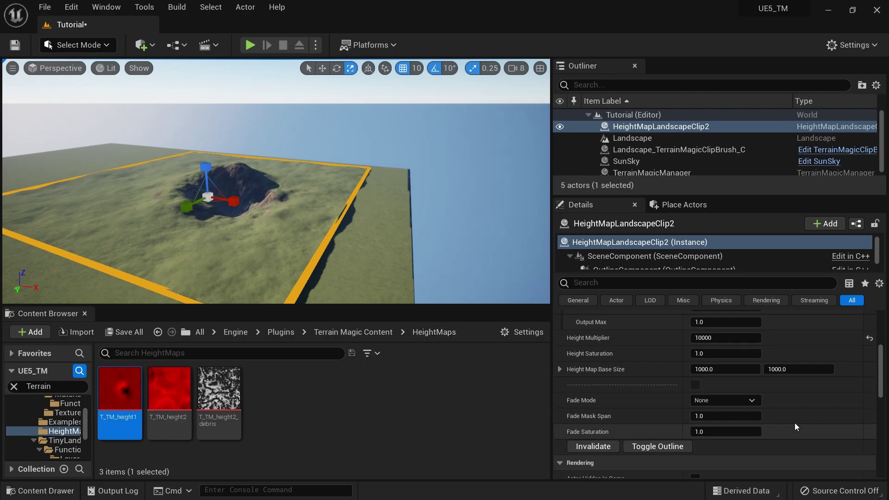
# Set the Height Map Range's Output Min to 0.0, reset the Height Multiplier to its default, and invalidate the clip.
pyautogui.scroll(5, 733, 385)
pyautogui.scroll(-5, 701, 367)
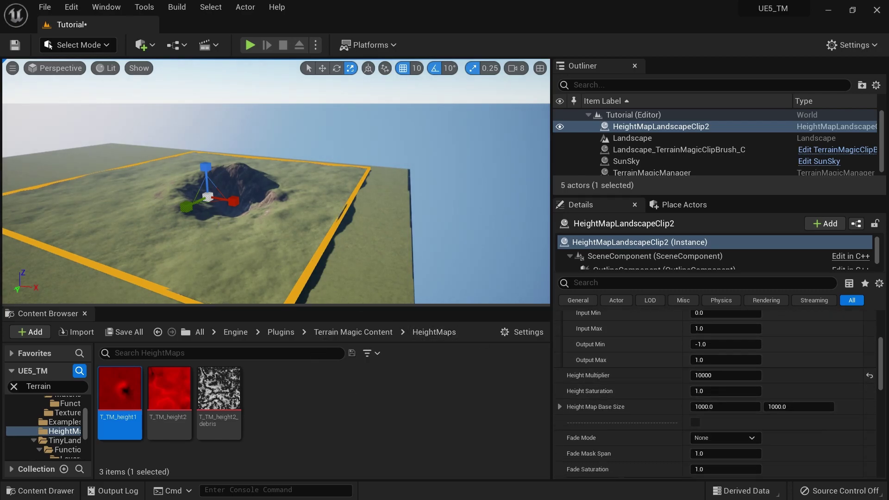
pyautogui.press('w')
pyautogui.moveTo(296, 195); pyautogui.dragTo(229, 241, button='right')
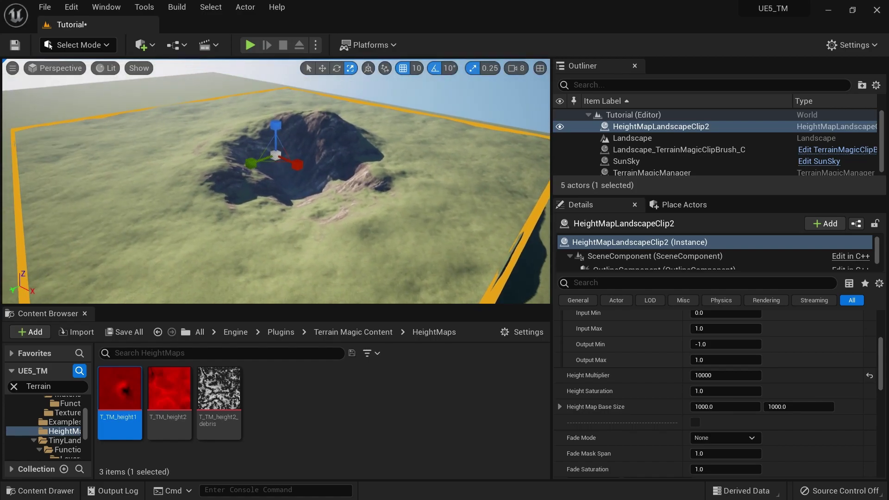
pyautogui.press('w')
pyautogui.moveTo(276, 180); pyautogui.dragTo(269, 148, button='right')
pyautogui.press('s')
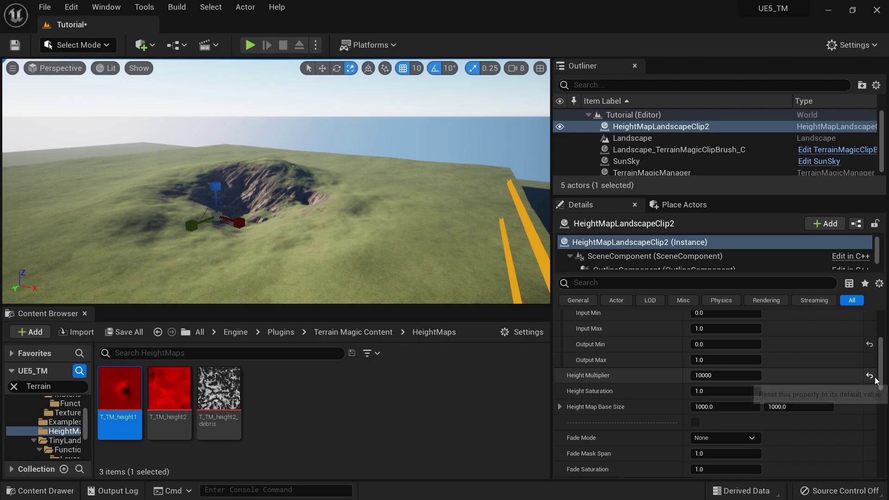
pyautogui.scroll(-5, 627, 435)
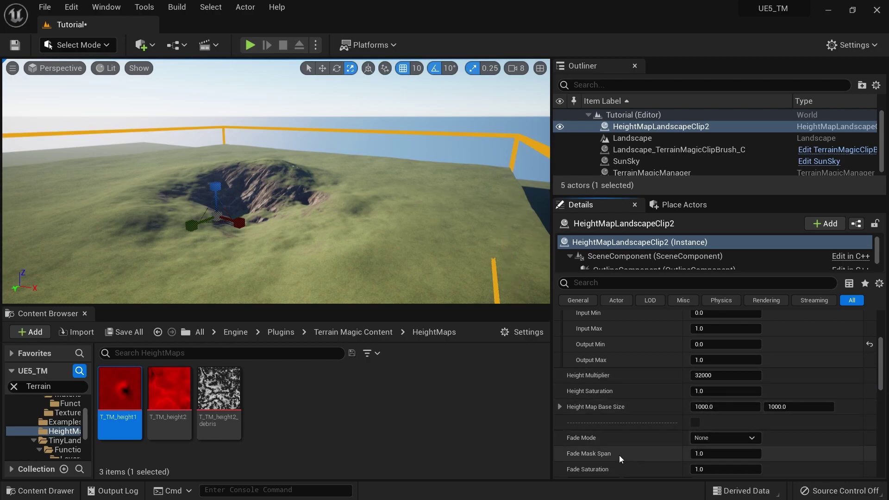
pyautogui.click(597, 391)
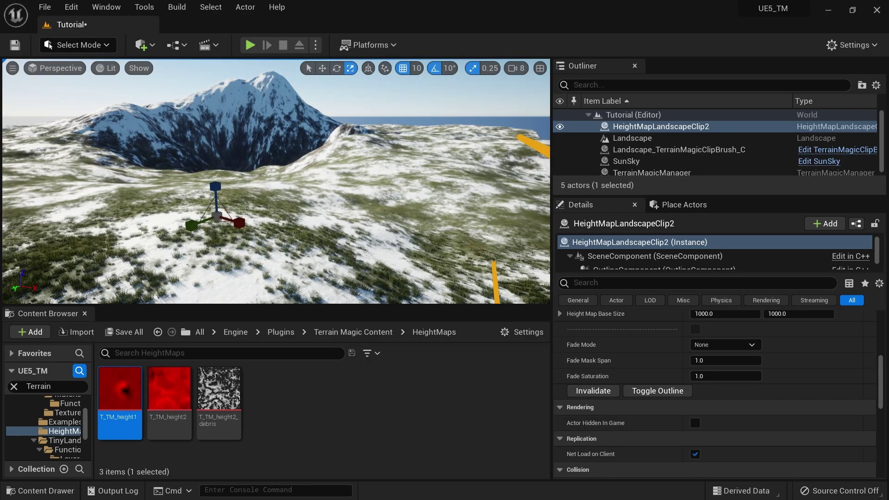
# Reset the clip's Height Map Range to its default values and invalidate the clip.
pyautogui.scroll(7, 787, 396)
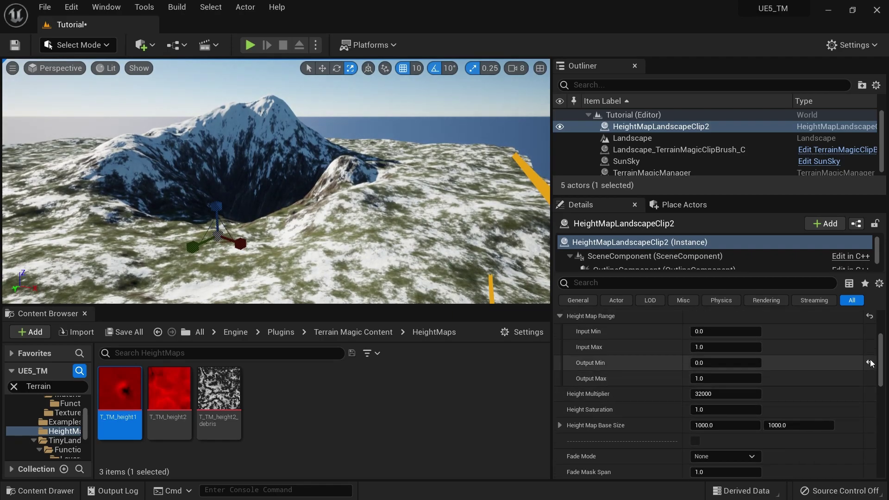
pyautogui.click(869, 334)
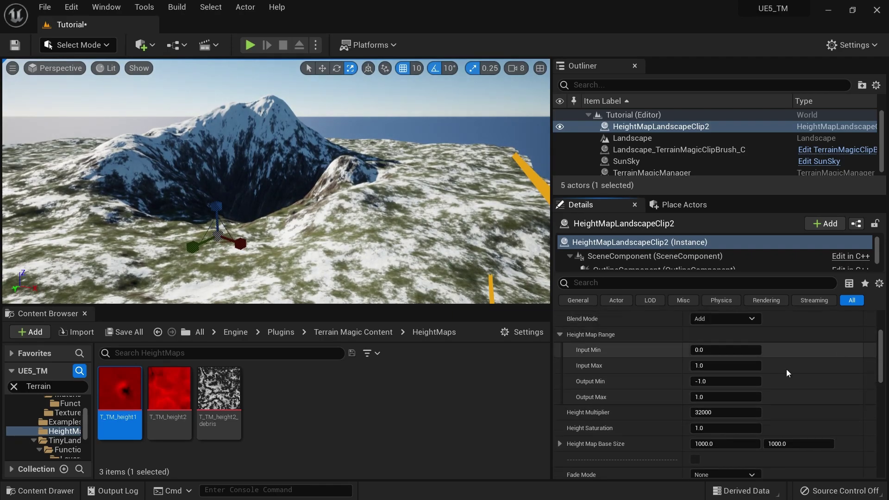
pyautogui.scroll(-3, 580, 455)
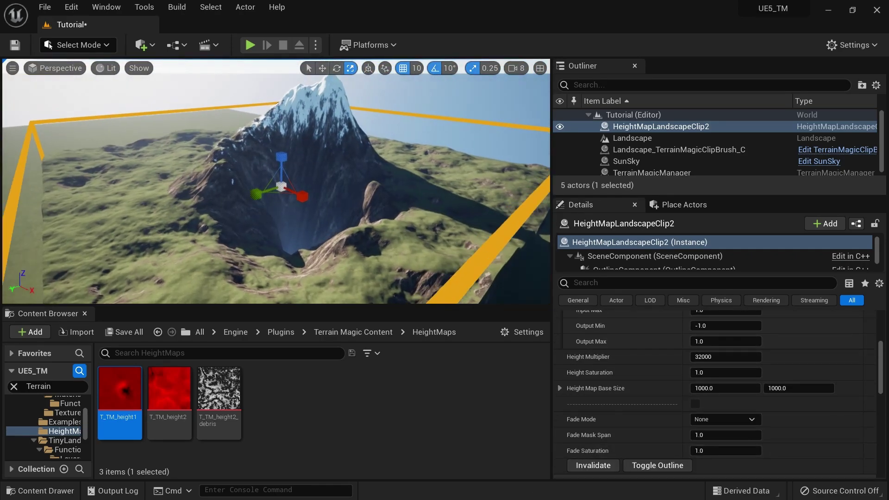
# Set the clip's Height Saturation to 4, invalidate the clip, and view the reshaped mountain.
pyautogui.moveTo(391, 279)
pyautogui.mouseDown(button='right')
pyautogui.moveTo(347, 264)
pyautogui.moveTo(391, 279)
pyautogui.mouseUp(button='right')
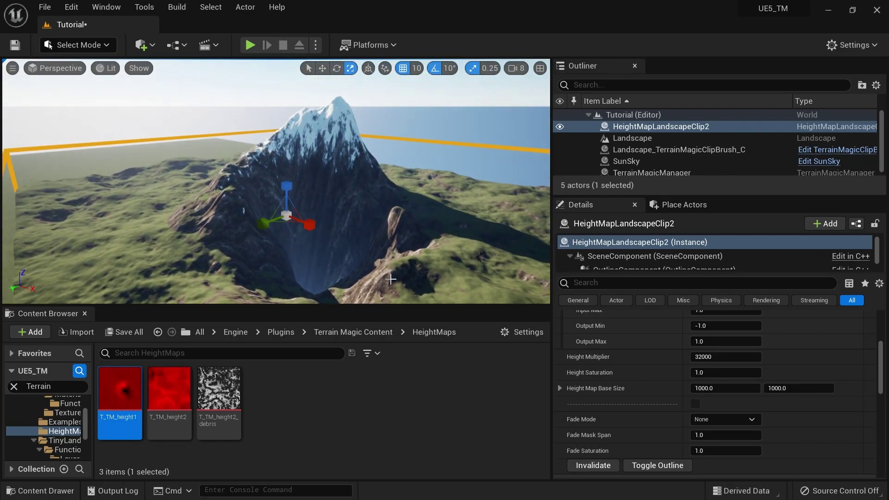
pyautogui.click(726, 373)
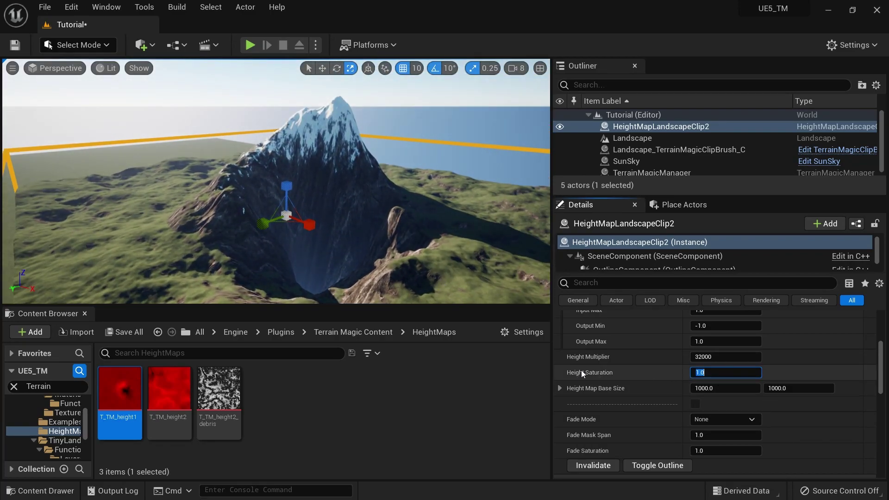
pyautogui.write('4')
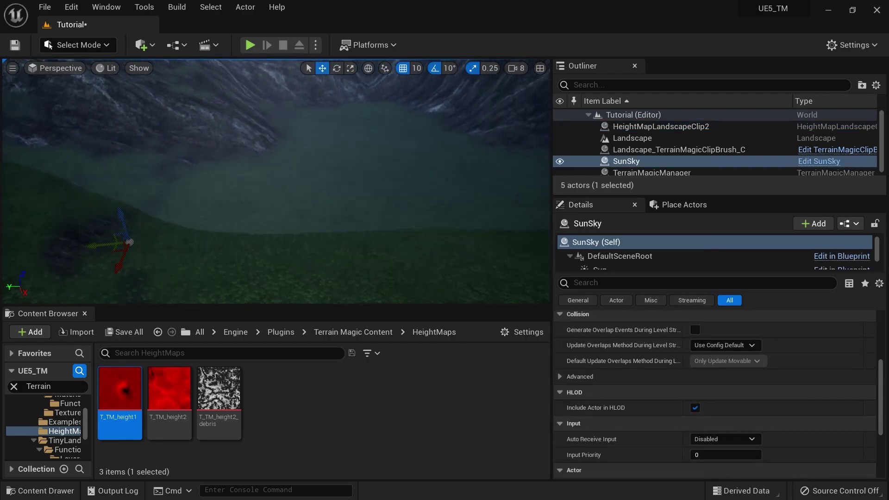
pyautogui.moveTo(276, 181); pyautogui.dragTo(264, 150, button='right')
pyautogui.moveTo(385, 246); pyautogui.dragTo(385, 245, button='right')
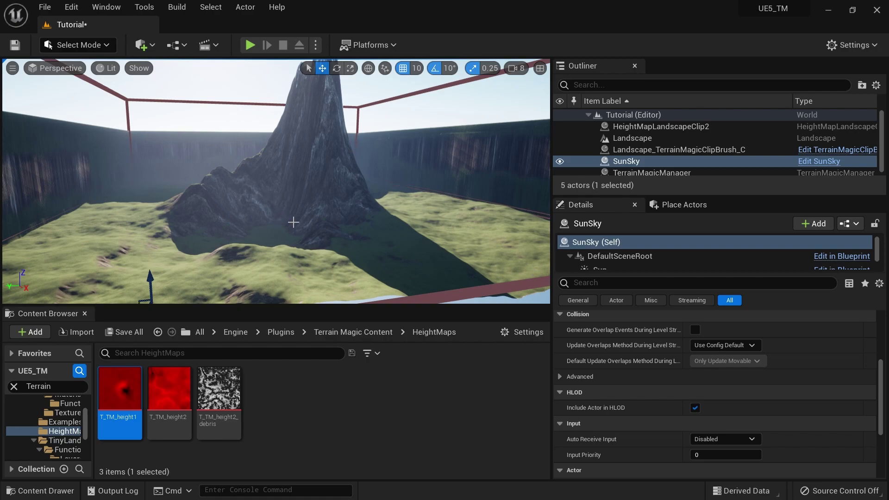
pyautogui.moveTo(264, 212); pyautogui.dragTo(385, 225, button='right')
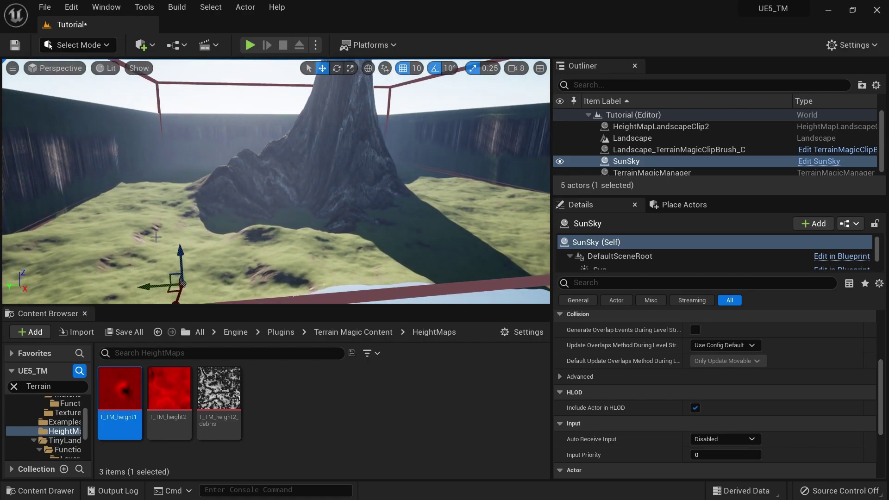
# Set the Height Map Range's Output Min to 0 on HeightMapLandscapeClip2, invalidate the clip, and view the terrain.
pyautogui.scroll(3, 792, 409)
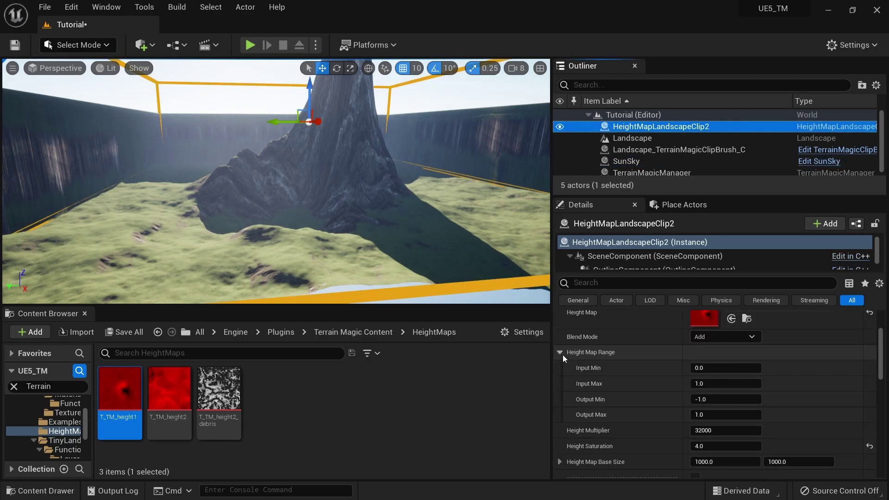
pyautogui.click(723, 399)
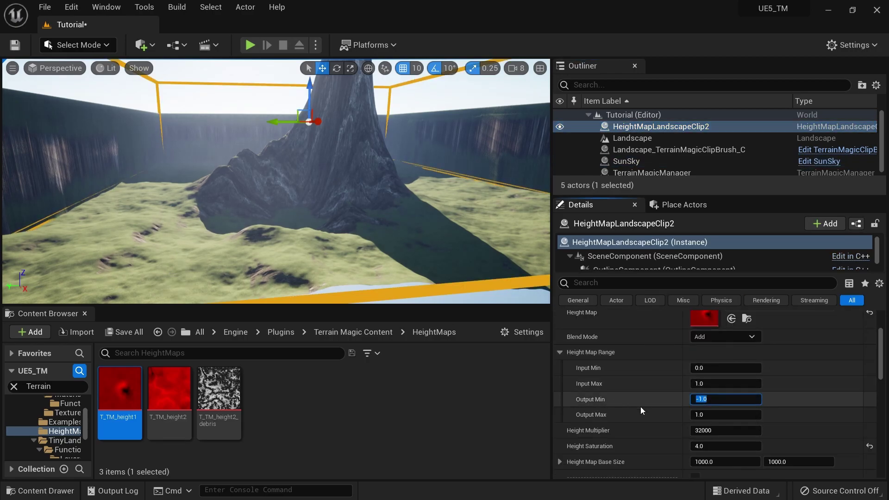
pyautogui.write('0')
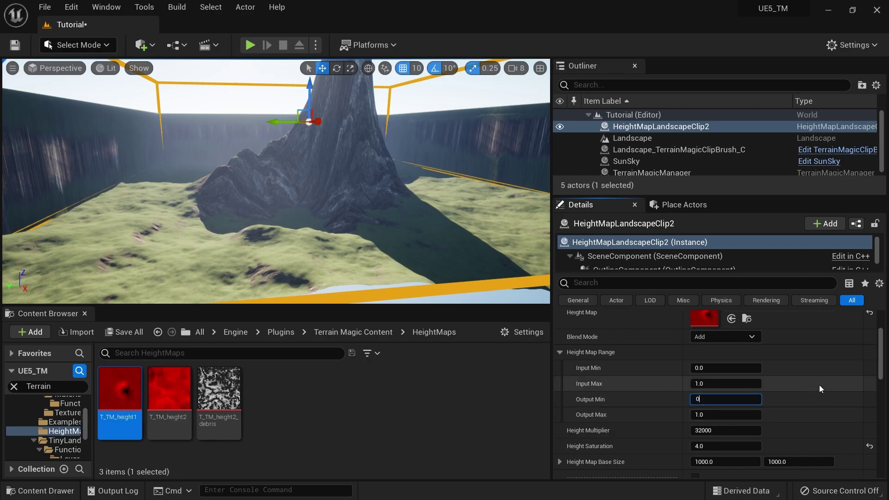
pyautogui.press('Return')
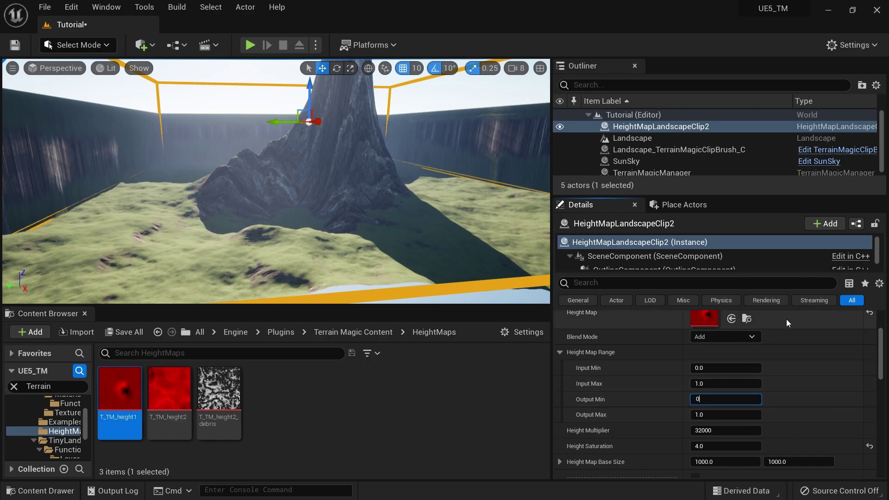
pyautogui.scroll(-3, 799, 396)
pyautogui.scroll(-3, 630, 428)
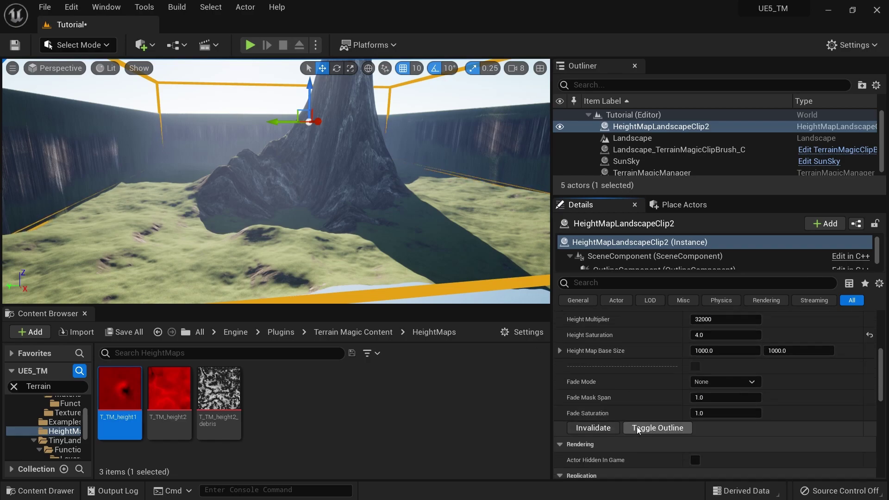
pyautogui.click(600, 427)
pyautogui.moveTo(276, 181); pyautogui.dragTo(260, 208, button='right')
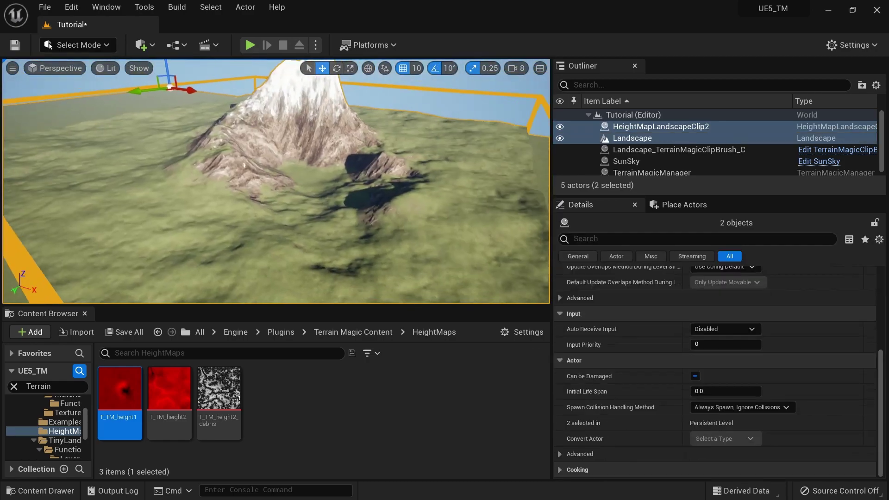
# Select only HeightMapLandscapeClip2 and view the hard edges of its terrain together with the fade settings.
pyautogui.moveTo(276, 182); pyautogui.dragTo(278, 162, button='right')
pyautogui.click(649, 126)
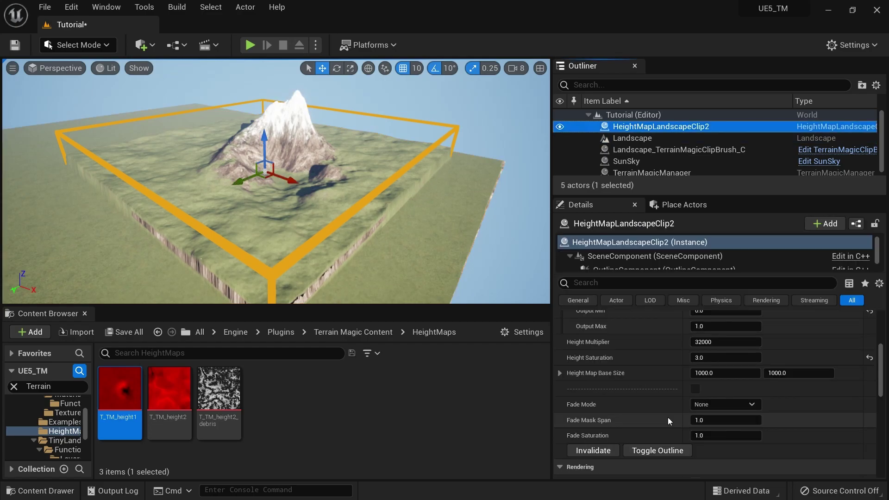
pyautogui.scroll(-1, 667, 415)
pyautogui.moveTo(278, 240); pyautogui.dragTo(343, 271, button='right')
pyautogui.press('f')
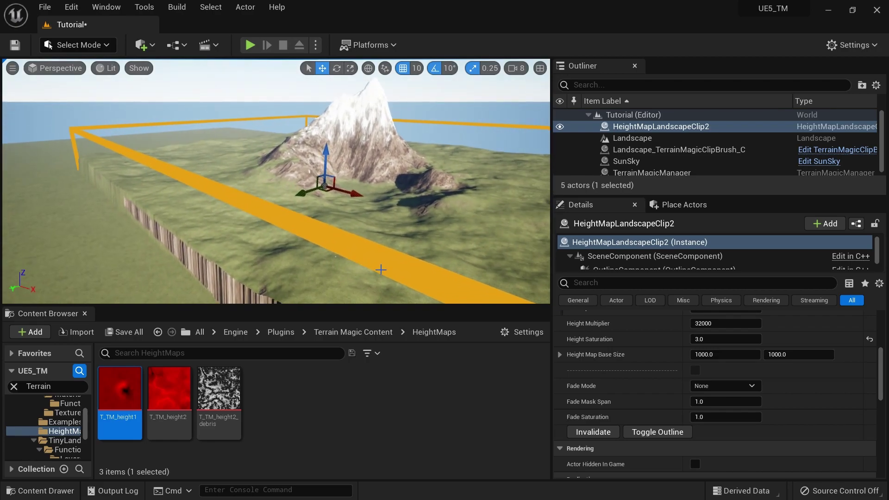
# Set the clip's Fade Mode to Circular and its Fade Mask Span to 0, invalidating the clip to view each result.
pyautogui.click(724, 385)
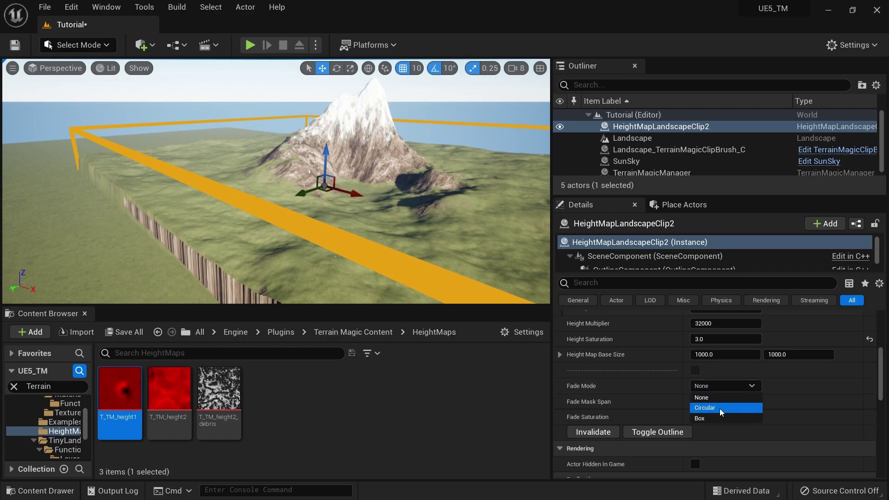
pyautogui.click(719, 408)
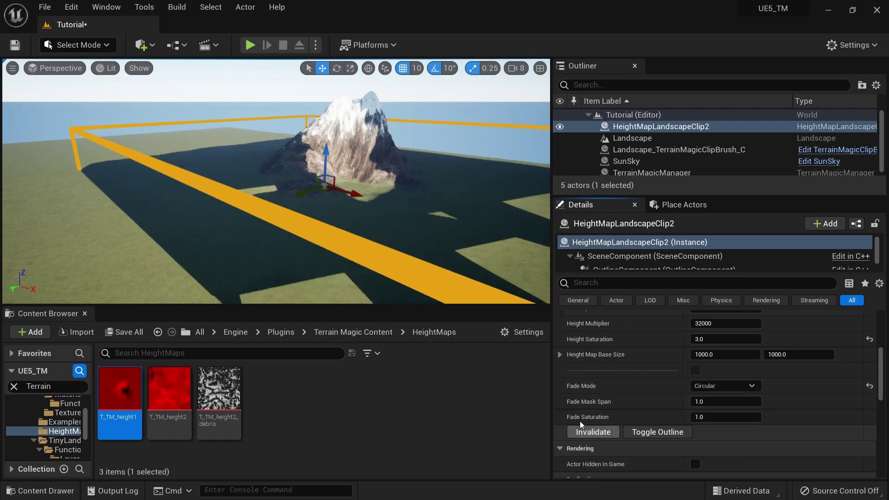
pyautogui.moveTo(399, 237); pyautogui.dragTo(491, 271, button='right')
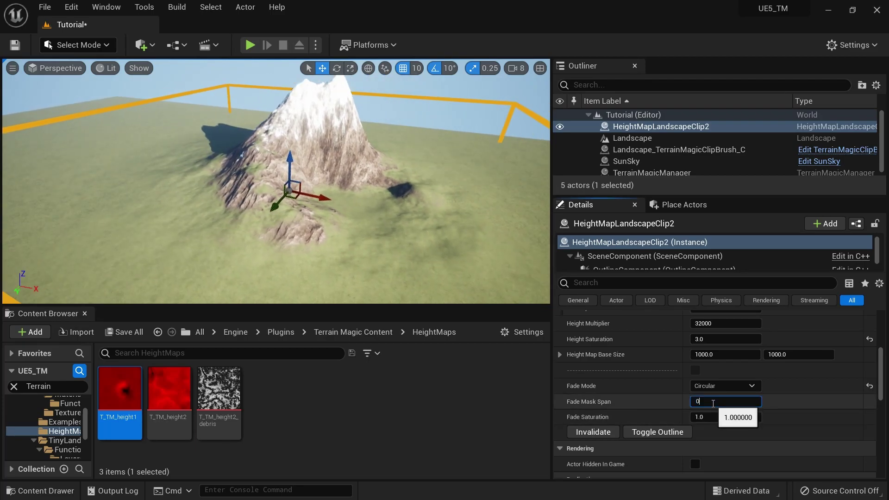
pyautogui.click(590, 434)
pyautogui.moveTo(230, 200); pyautogui.dragTo(280, 231, button='right')
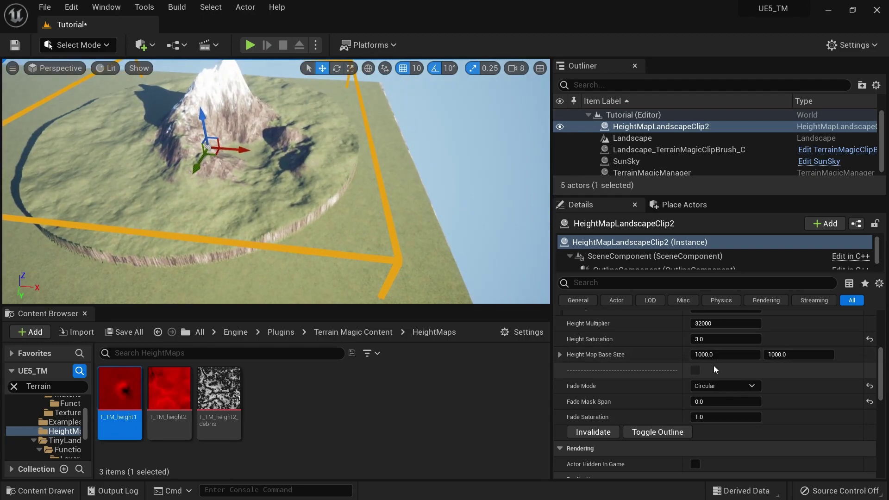
# Set the clip's Fade Mask Span to 1 and then 0.3, and view the softened circular edge.
pyautogui.click(713, 402)
pyautogui.write('1')
pyautogui.press('Return')
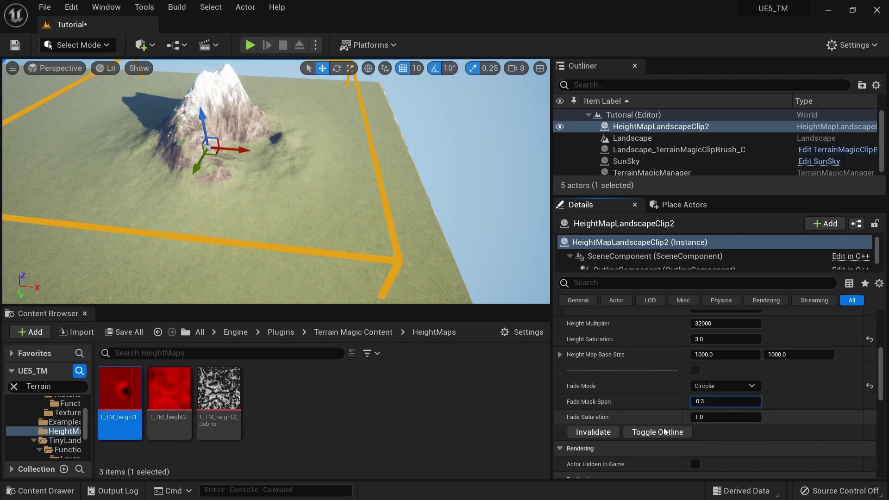
pyautogui.press('Return')
pyautogui.moveTo(297, 185); pyautogui.dragTo(217, 181, button='right')
pyautogui.keyDown('alt'); pyautogui.moveTo(241, 180); pyautogui.dragTo(236, 180); pyautogui.keyUp('alt')
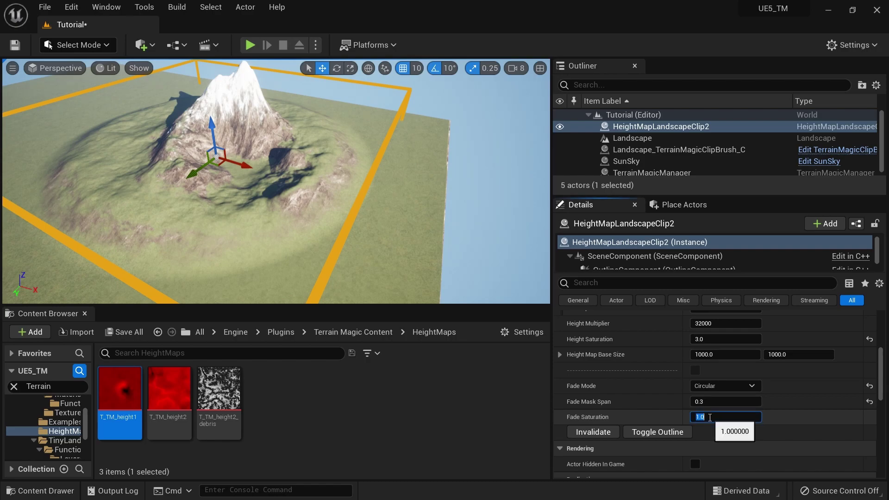
# Try a Fade Saturation of 2 on the clip, invalidate and view it, and set the value back to 1.
pyautogui.write('2')
pyautogui.click(603, 432)
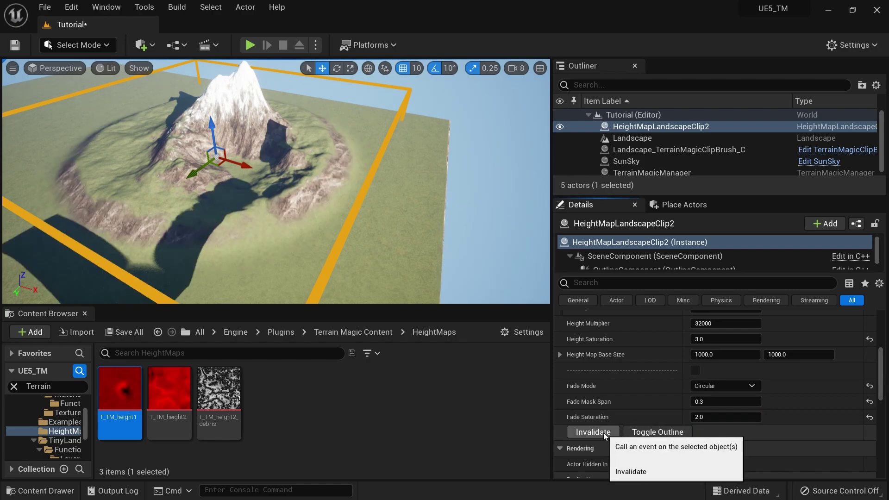
pyautogui.moveTo(311, 246); pyautogui.dragTo(278, 257, button='right')
pyautogui.keyDown('alt'); pyautogui.moveTo(272, 230); pyautogui.dragTo(264, 228); pyautogui.keyUp('alt')
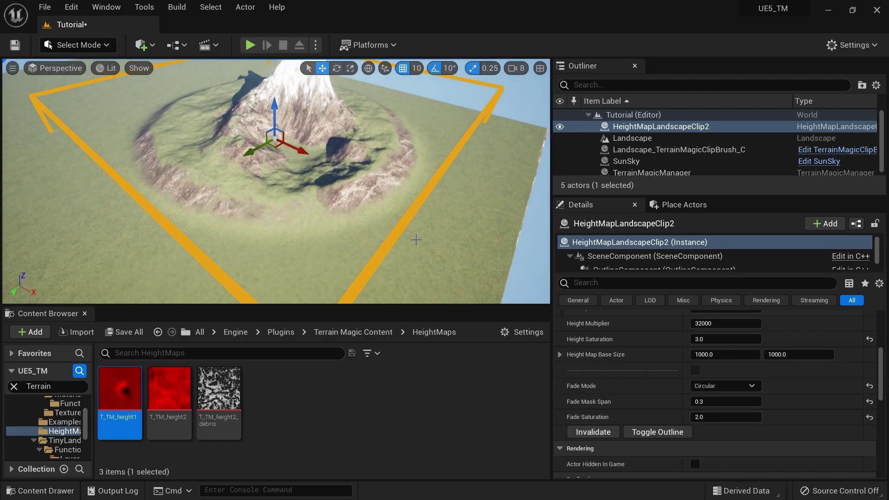
pyautogui.write('1')
pyautogui.press('Return')
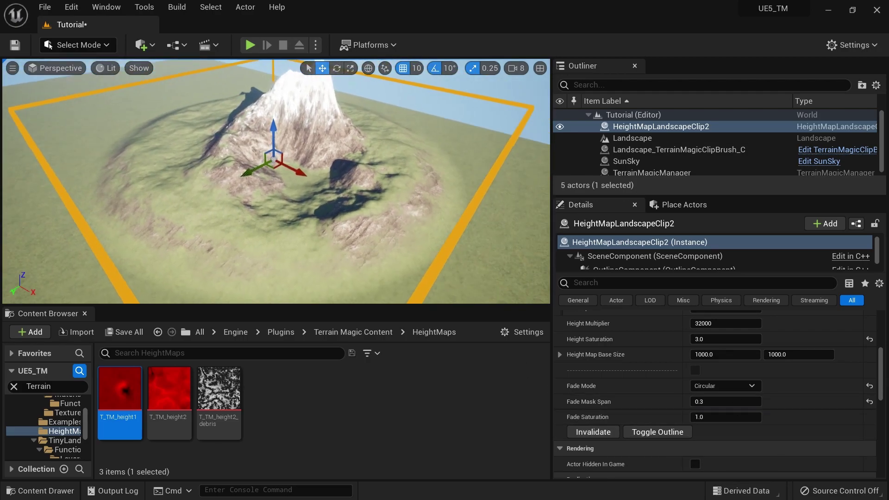
# Set the clip's Fade Mode to Box, invalidate the clip, and view the box-shaped fade around the mountain.
pyautogui.click(725, 394)
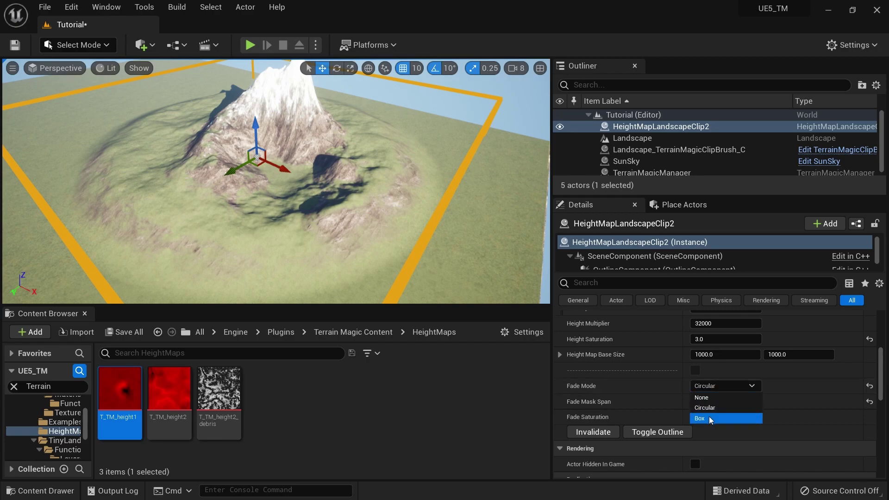
pyautogui.click(709, 416)
pyautogui.click(601, 434)
pyautogui.moveTo(354, 248); pyautogui.dragTo(380, 250, button='right')
pyautogui.press('a')
pyautogui.moveTo(276, 194); pyautogui.dragTo(361, 199, button='right')
pyautogui.press('s')
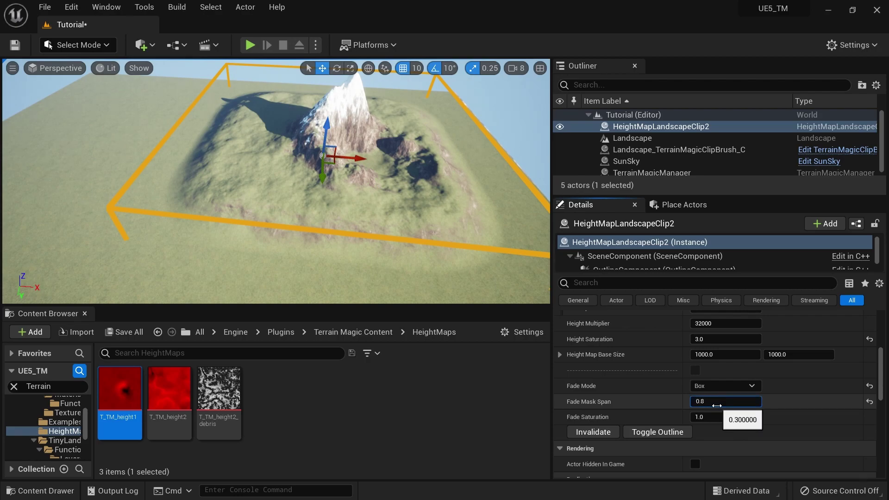
# Set the clip's Fade Mask Span to 0.8, invalidate the clip, and view the landscape from above.
pyautogui.click(602, 433)
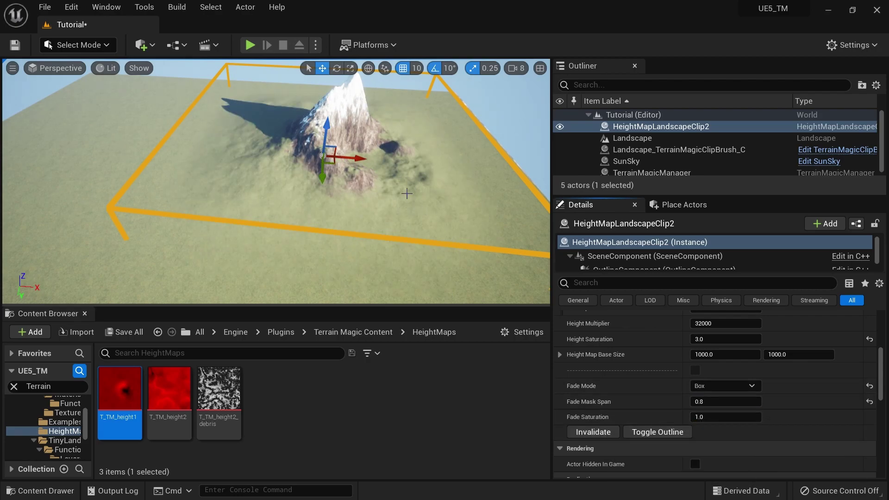
pyautogui.moveTo(407, 193); pyautogui.dragTo(380, 220, button='right')
pyautogui.press('s')
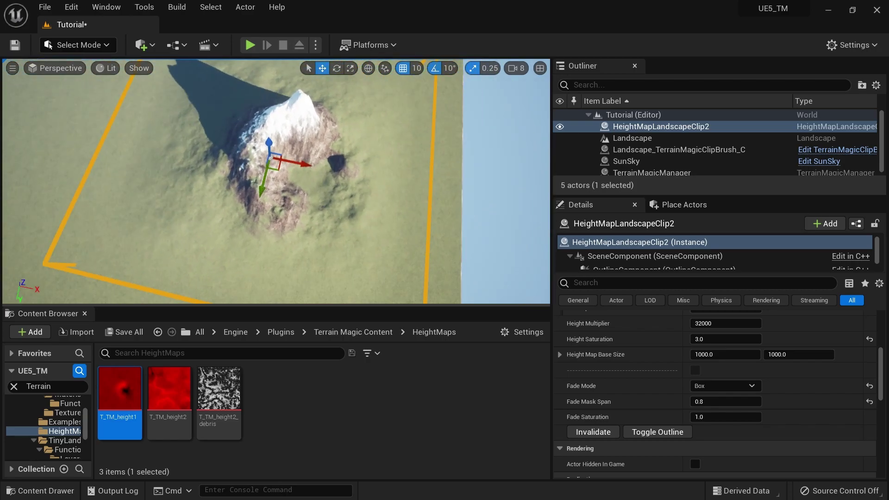
pyautogui.press('s')
pyautogui.moveTo(388, 180)
pyautogui.mouseDown(button='right')
pyautogui.moveTo(388, 159)
pyautogui.moveTo(387, 179)
pyautogui.mouseUp(button='right')
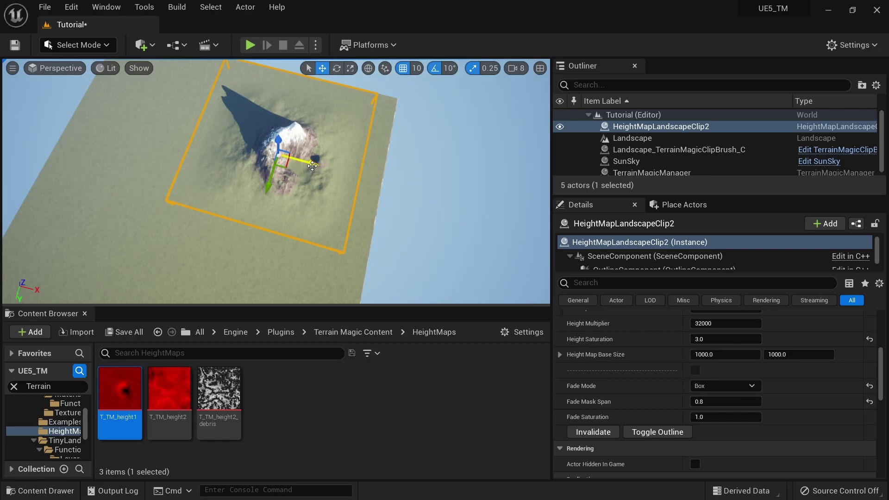
# Duplicate HeightMapLandscapeClip2 along the X axis so the copy partly overlaps the original, and invalidate the copy.
pyautogui.keyDown('alt'); pyautogui.moveTo(314, 162); pyautogui.dragTo(215, 137); pyautogui.keyUp('alt')
pyautogui.click(685, 204)
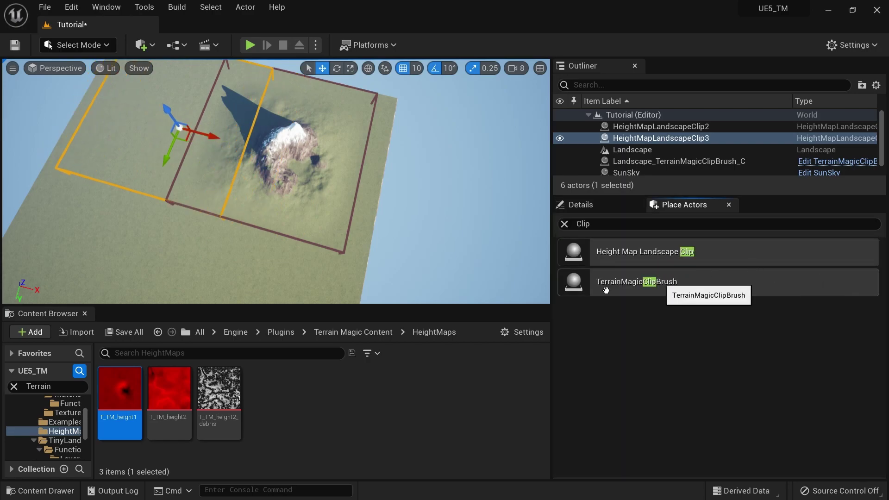
pyautogui.click(592, 207)
pyautogui.click(595, 433)
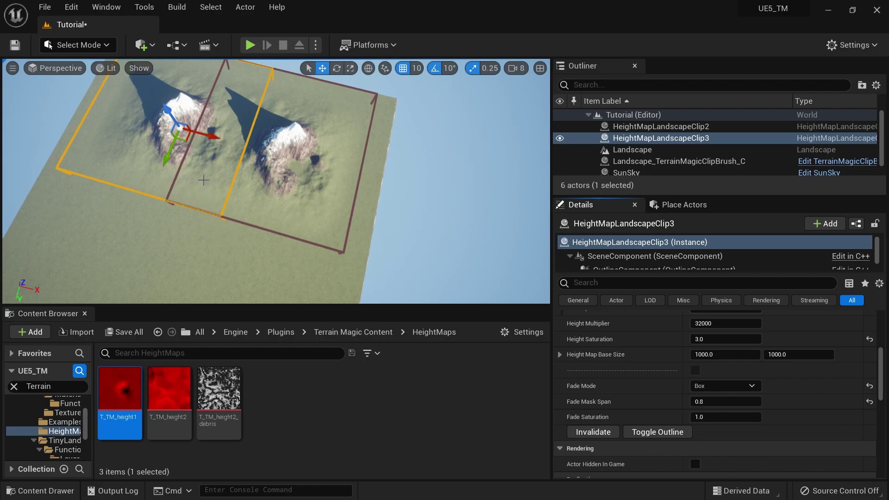
# Move the duplicated clip HeightMapLandscapeClip3 along the Y axis to the empty ground in front of its mountain.
pyautogui.moveTo(172, 147); pyautogui.dragTo(125, 270)
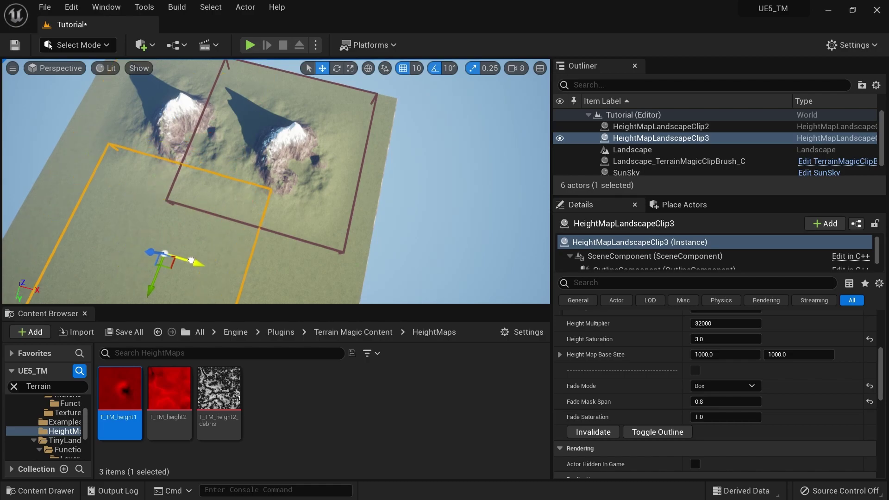
pyautogui.moveTo(362, 149)
pyautogui.mouseDown(button='right')
pyautogui.moveTo(362, 199)
pyautogui.moveTo(363, 148)
pyautogui.mouseUp(button='right')
pyautogui.moveTo(236, 217); pyautogui.dragTo(317, 209, button='right')
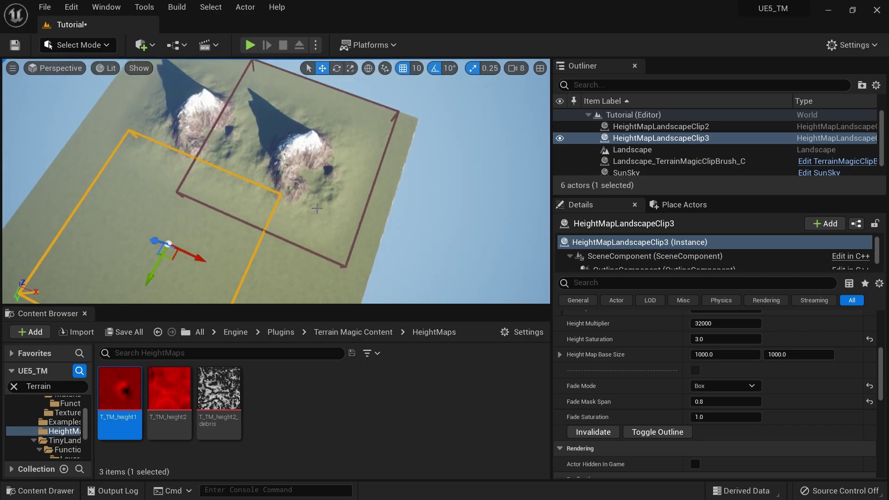
# Move HeightMapLandscapeClip2 along the Y axis next to the duplicated clip, invalidate it, and view both mountains.
pyautogui.click(300, 241)
pyautogui.click(307, 251)
pyautogui.moveTo(285, 179); pyautogui.dragTo(241, 266)
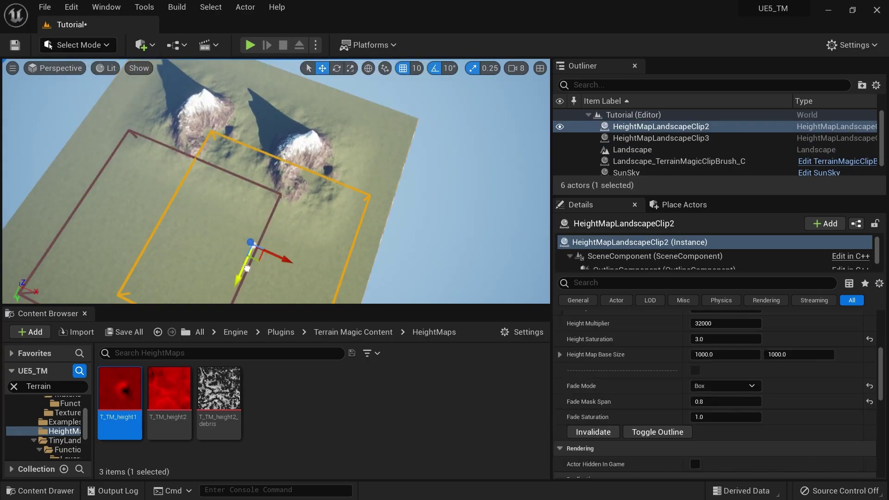
pyautogui.click(599, 431)
pyautogui.moveTo(267, 168); pyautogui.dragTo(273, 199, button='right')
# Rotate HeightMapLandscapeClip2 about 60 degrees around its vertical axis, invalidate it, and view the resulting mountains.
pyautogui.press('e')
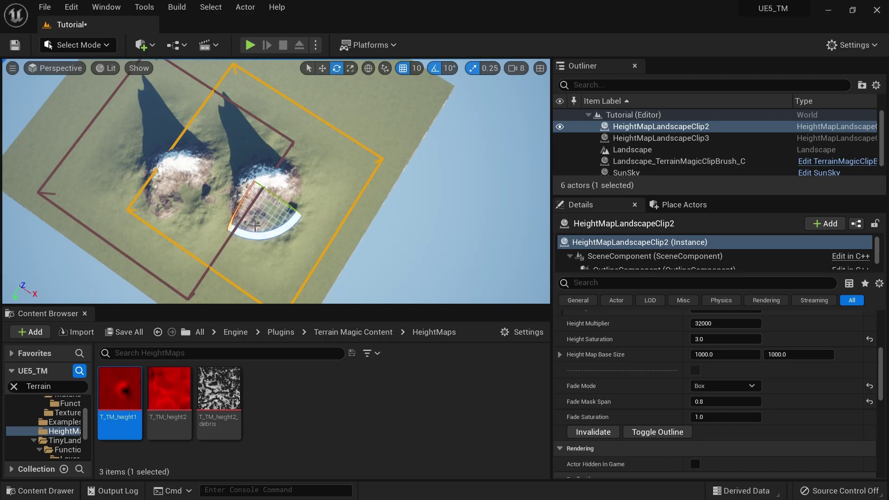
pyautogui.moveTo(300, 216); pyautogui.dragTo(305, 163)
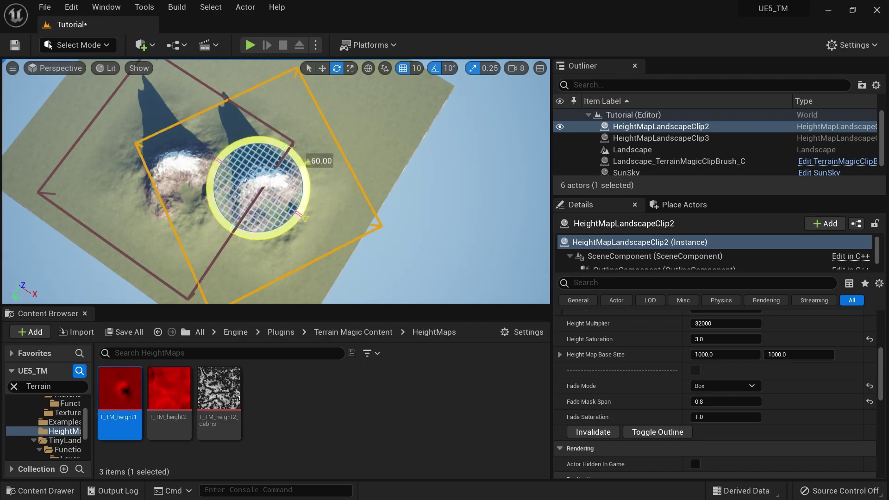
pyautogui.click(596, 433)
pyautogui.moveTo(430, 155); pyautogui.dragTo(412, 150, button='right')
pyautogui.press('w')
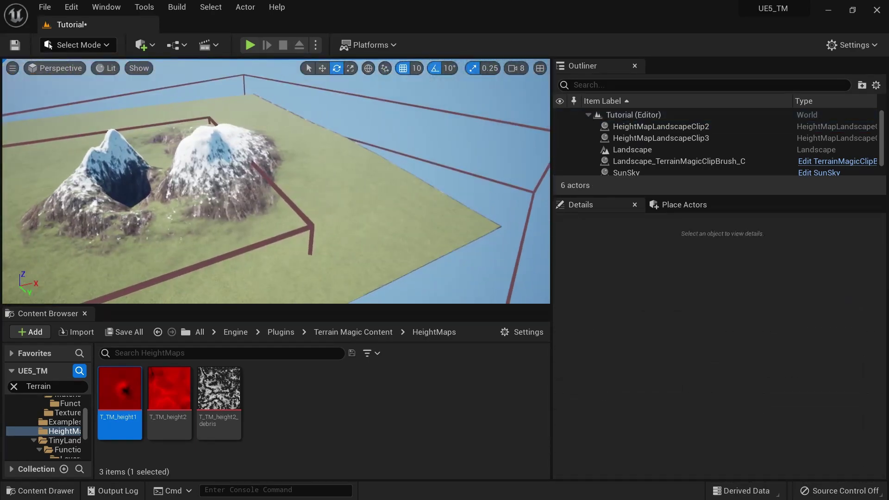
# Set the Blend Mode of HeightMapLandscapeClip3 to Max and invalidate the clip.
pyautogui.moveTo(278, 185); pyautogui.dragTo(292, 188, button='right')
pyautogui.click(662, 138)
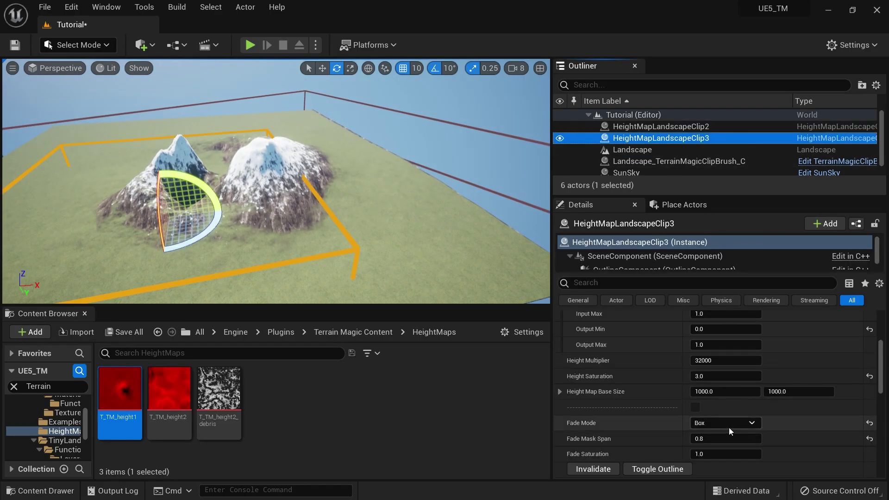
pyautogui.scroll(4, 723, 416)
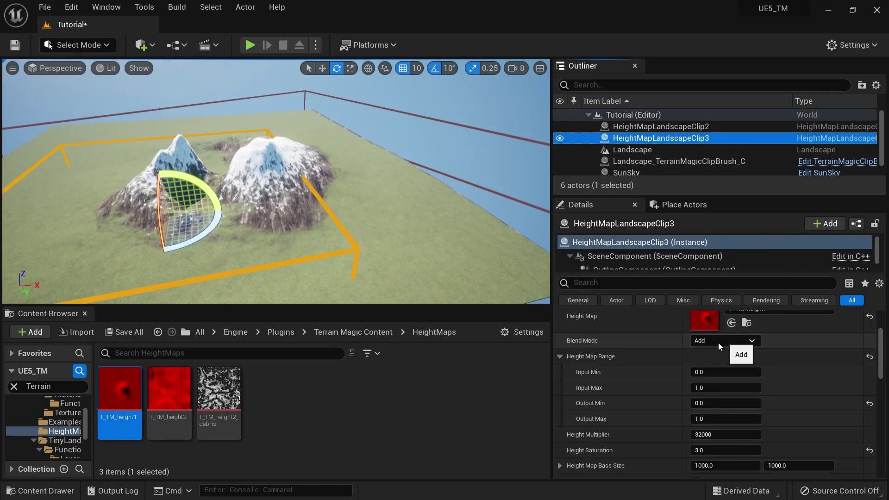
pyautogui.click(732, 345)
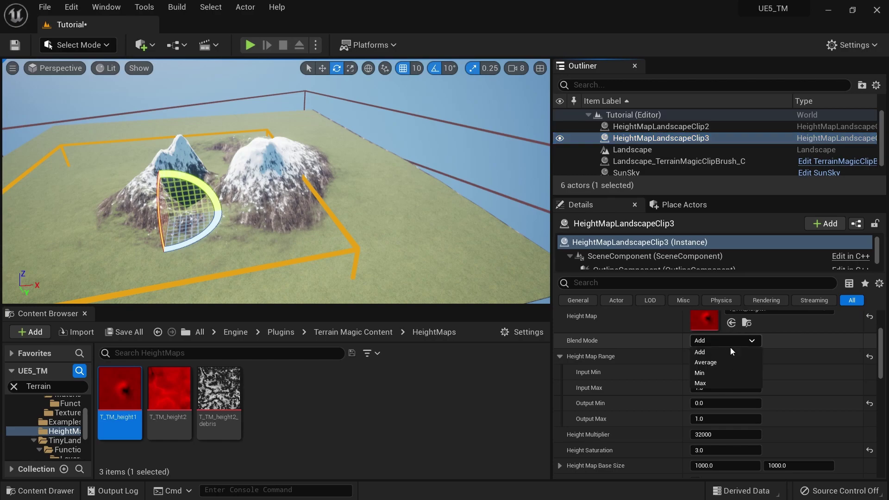
pyautogui.click(724, 383)
pyautogui.scroll(-5, 623, 456)
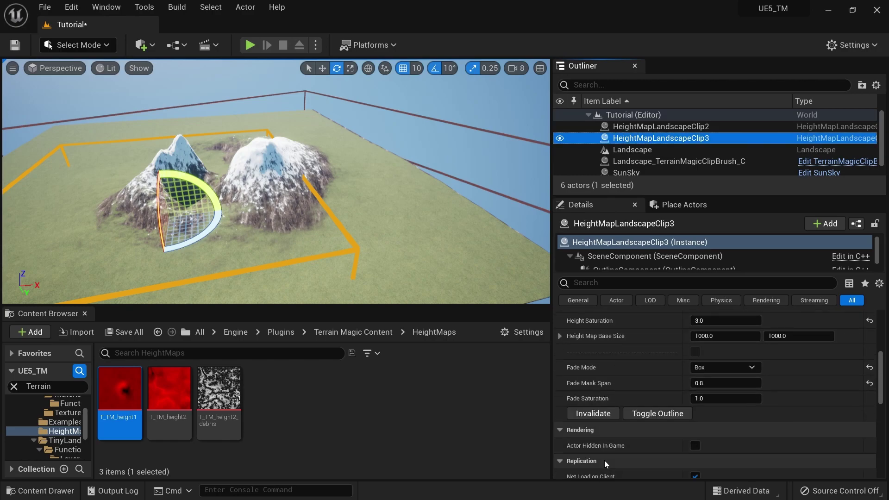
# Examine the overlapping mountains up close, and compare the areas of HeightMapLandscapeClip2 and HeightMapLandscapeClip3 by selecting each clip.
pyautogui.press('w')
pyautogui.moveTo(237, 217); pyautogui.dragTo(319, 222, button='right')
pyautogui.press('s')
pyautogui.press('a')
pyautogui.press('a')
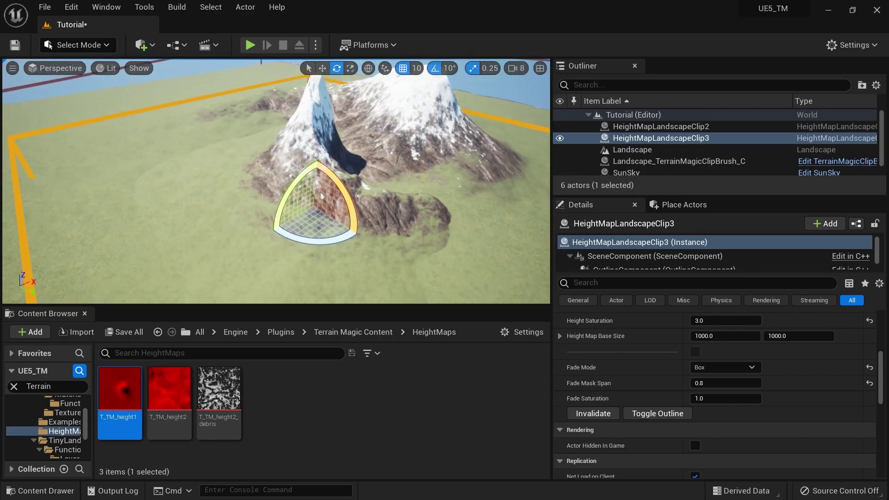
pyautogui.moveTo(218, 216); pyautogui.dragTo(218, 217, button='right')
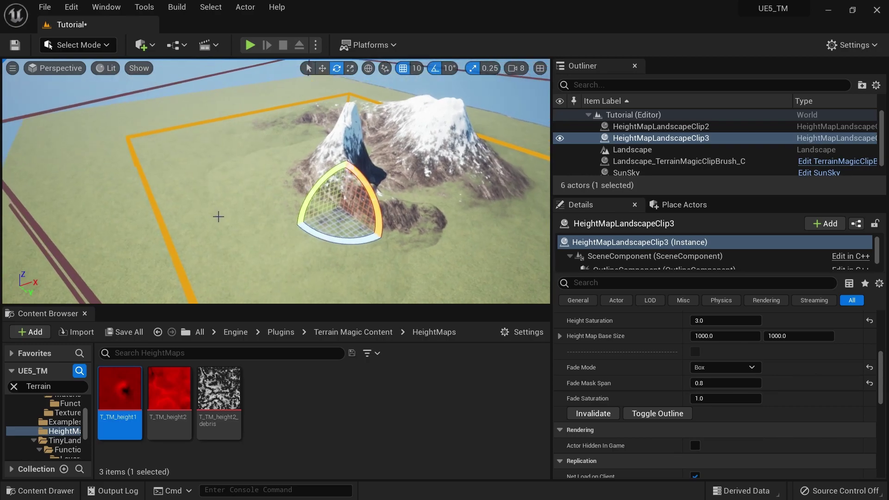
pyautogui.click(664, 127)
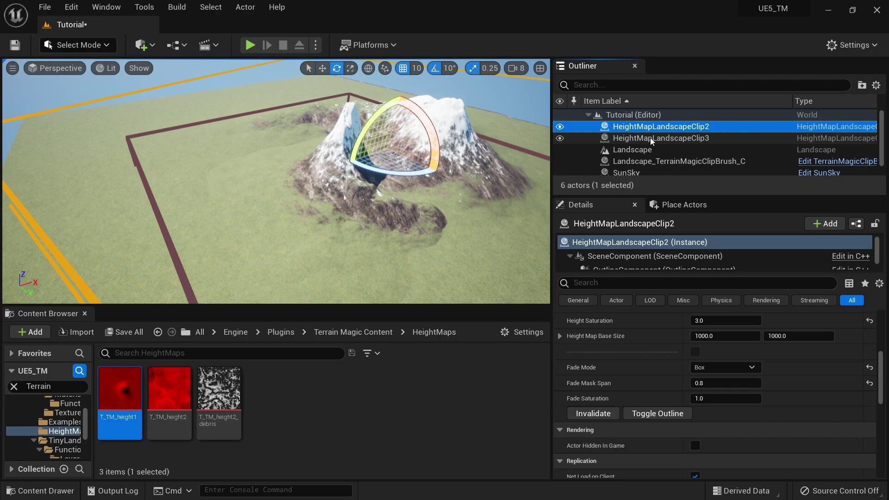
pyautogui.click(652, 139)
pyautogui.click(665, 130)
pyautogui.click(668, 139)
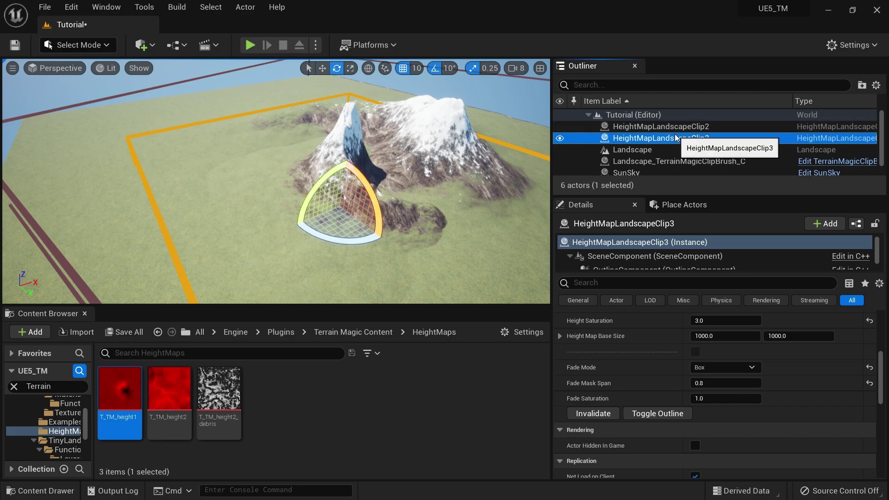
# Switch the Blend Mode of HeightMapLandscapeClip3 back to Add and invalidate the clip.
pyautogui.scroll(5, 715, 349)
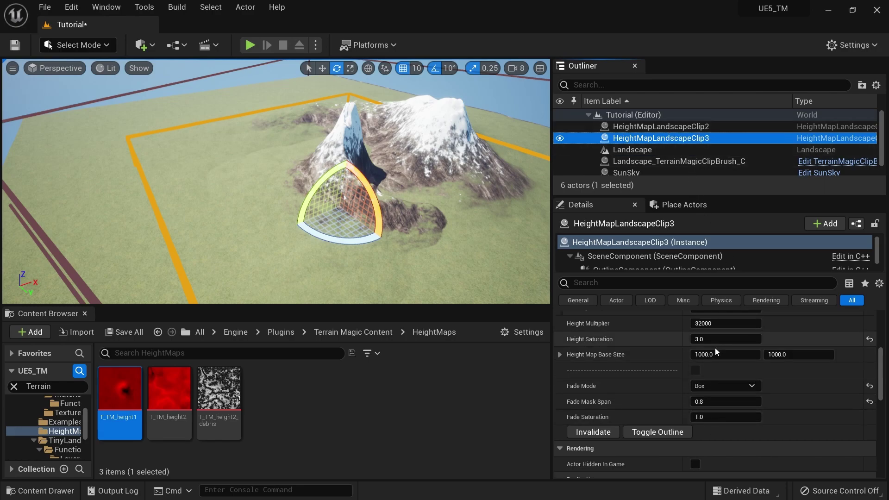
pyautogui.scroll(2, 713, 384)
pyautogui.click(715, 379)
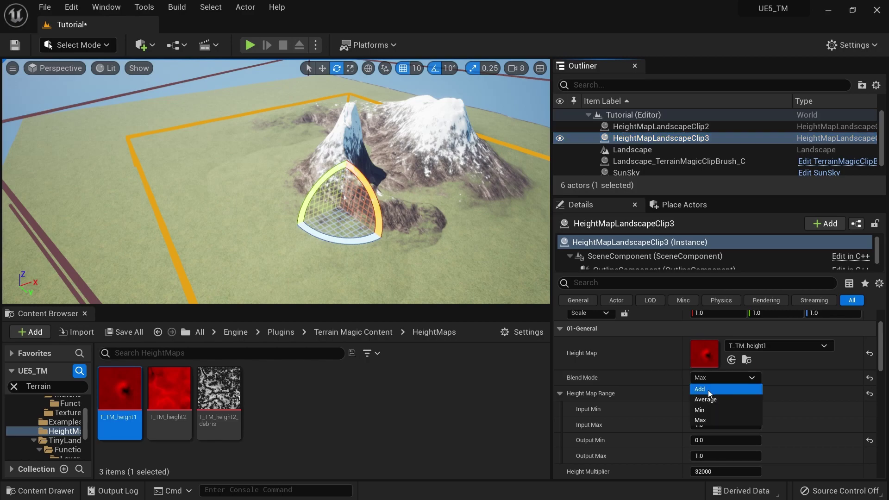
pyautogui.click(709, 390)
pyautogui.scroll(-5, 616, 454)
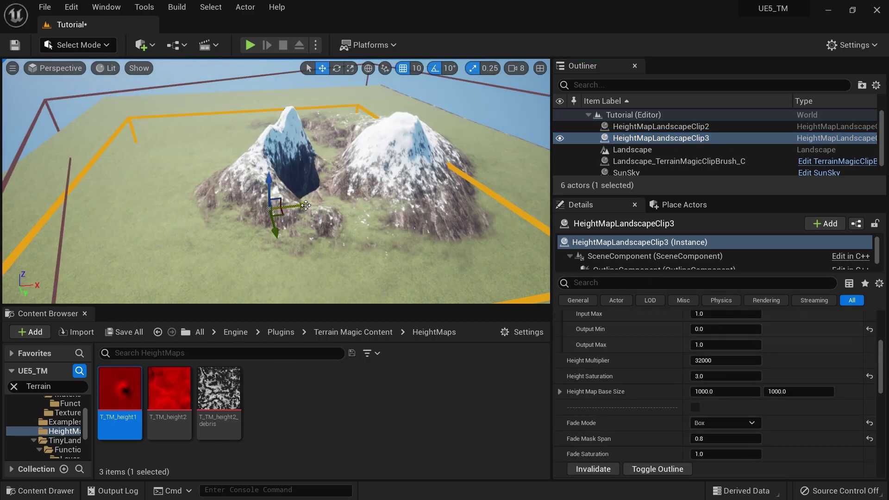
# Move HeightMapLandscapeClip3 along the X axis so its peak overlaps the neighbouring mountain, invalidate it, and view the combined peak.
pyautogui.moveTo(302, 207); pyautogui.dragTo(413, 209)
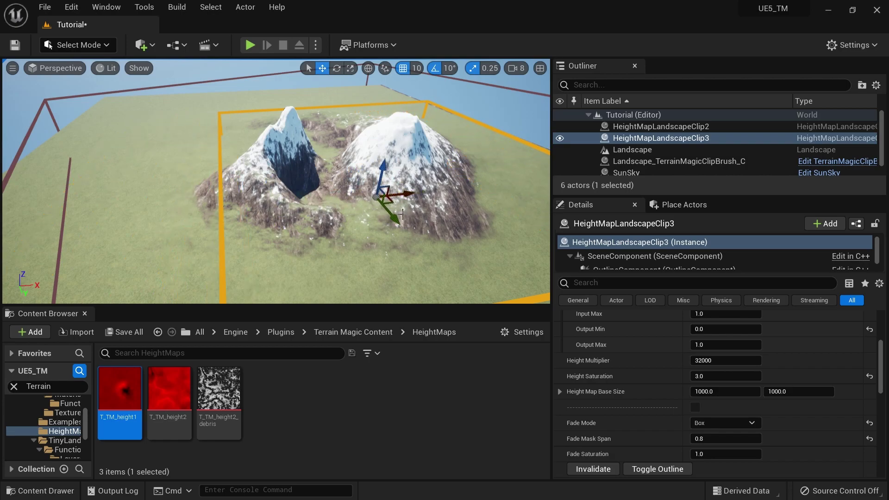
pyautogui.click(603, 471)
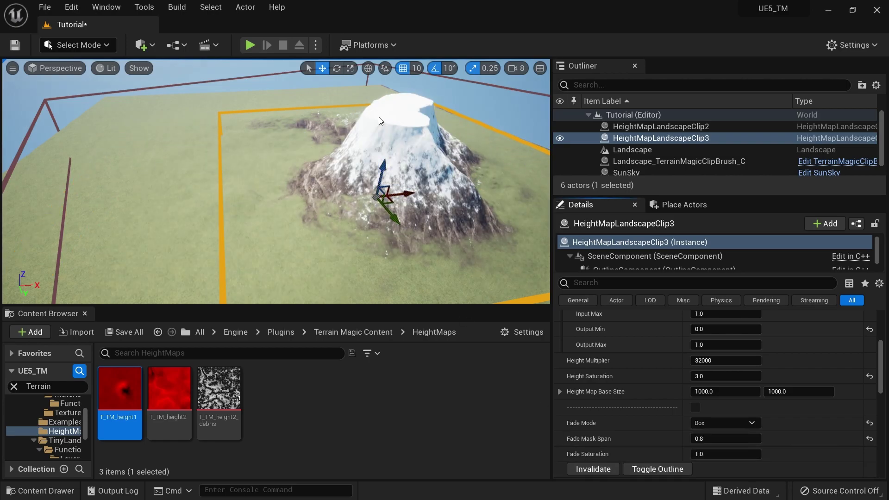
pyautogui.moveTo(379, 121); pyautogui.dragTo(404, 98, button='right')
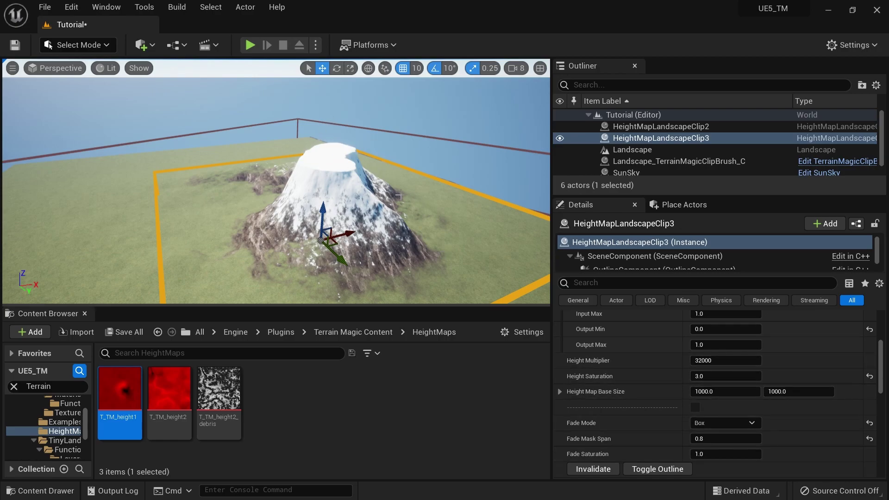
# Lower the Height Multiplier of HeightMapLandscapeClip3 to 10360 and invalidate the clip.
pyautogui.scroll(1, 713, 373)
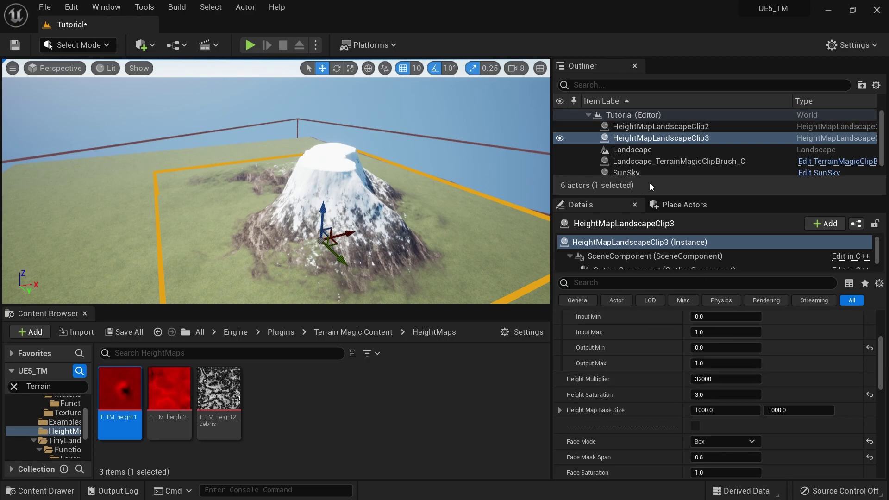
pyautogui.moveTo(726, 379); pyautogui.dragTo(709, 379)
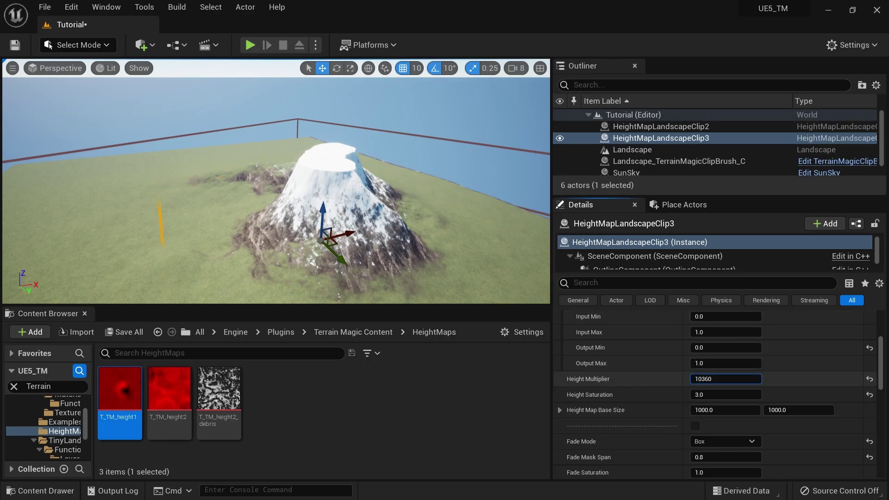
pyautogui.scroll(-4, 682, 418)
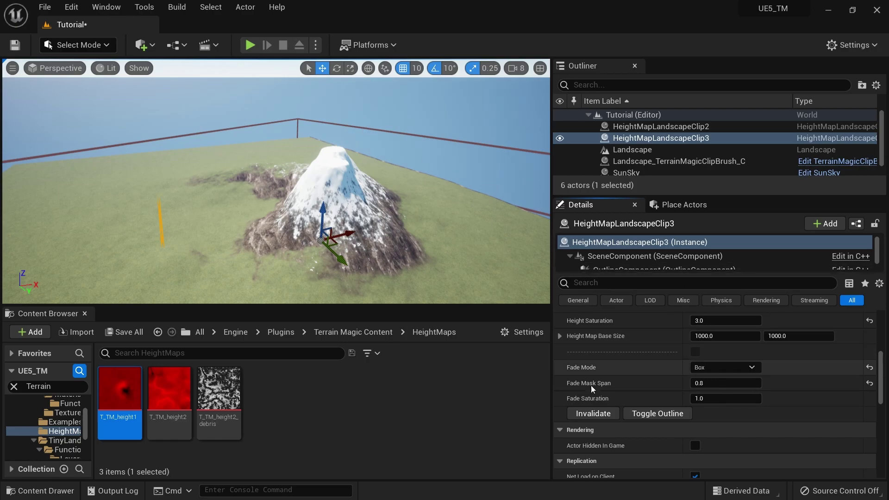
pyautogui.click(597, 415)
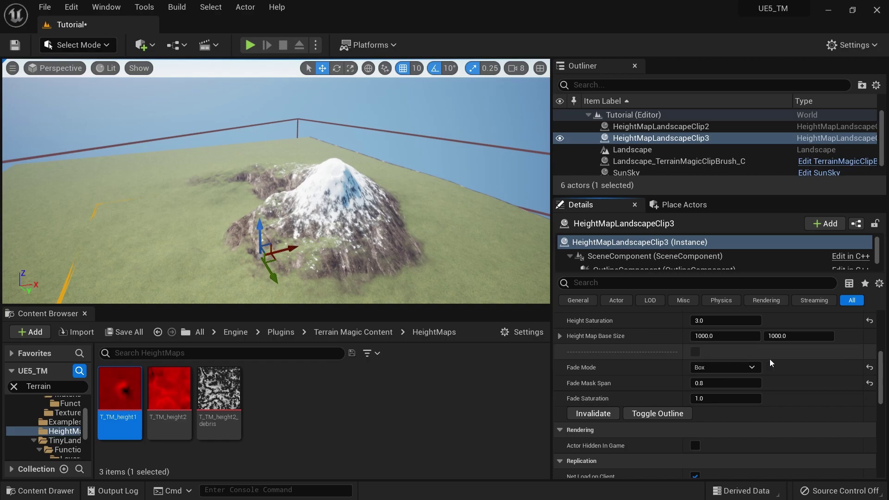
# Reset the Height Multiplier of HeightMapLandscapeClip3 to its default, and duplicate the clip along the Y axis toward the far side of the landscape.
pyautogui.scroll(3, 755, 377)
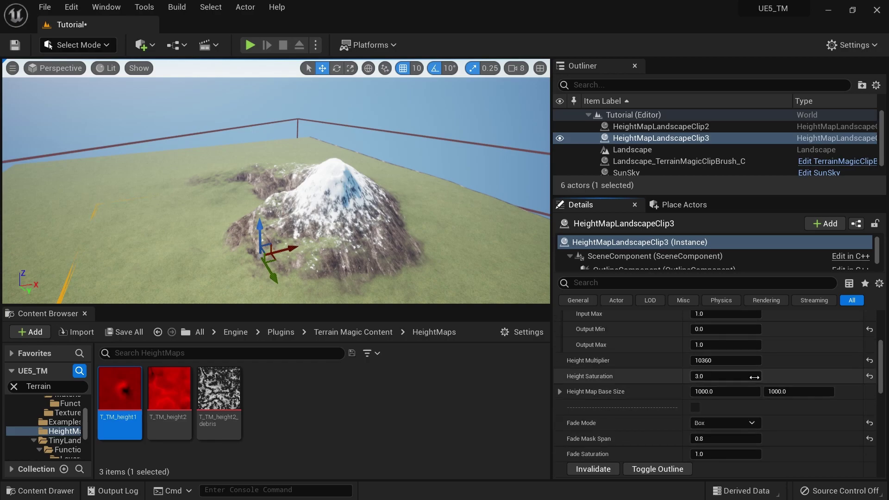
pyautogui.click(867, 360)
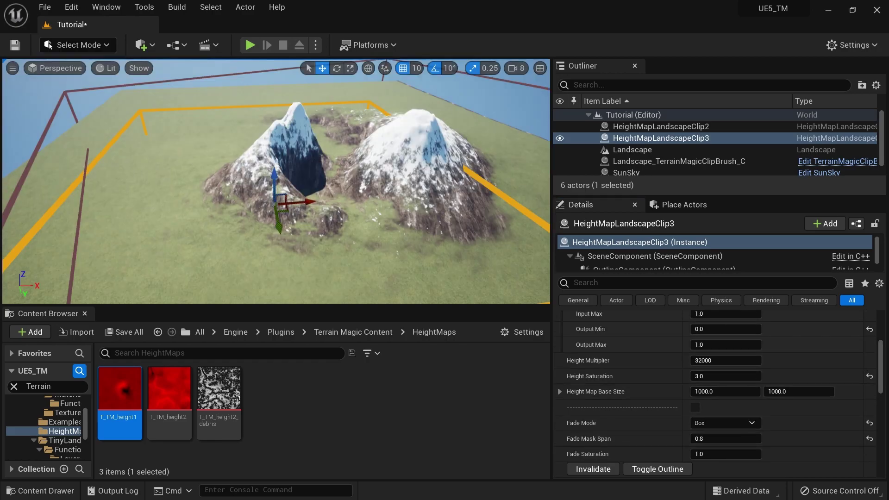
pyautogui.moveTo(289, 229); pyautogui.dragTo(289, 229, button='right')
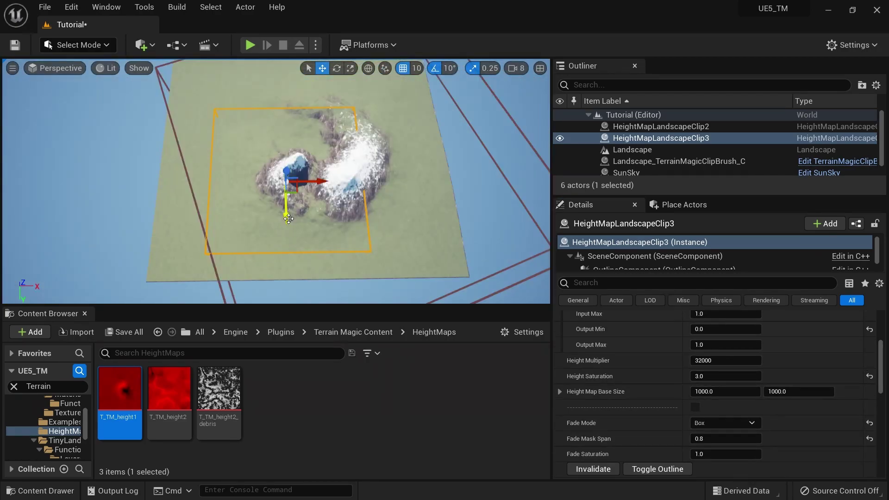
pyautogui.keyDown('alt'); pyautogui.moveTo(288, 219); pyautogui.dragTo(286, 180); pyautogui.keyUp('alt')
pyautogui.moveTo(467, 211); pyautogui.dragTo(467, 212, button='right')
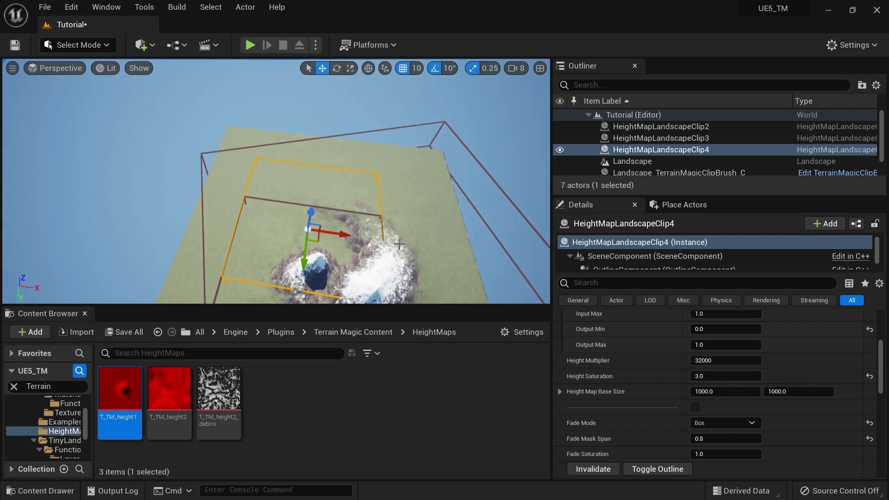
pyautogui.moveTo(401, 214); pyautogui.dragTo(400, 214, button='right')
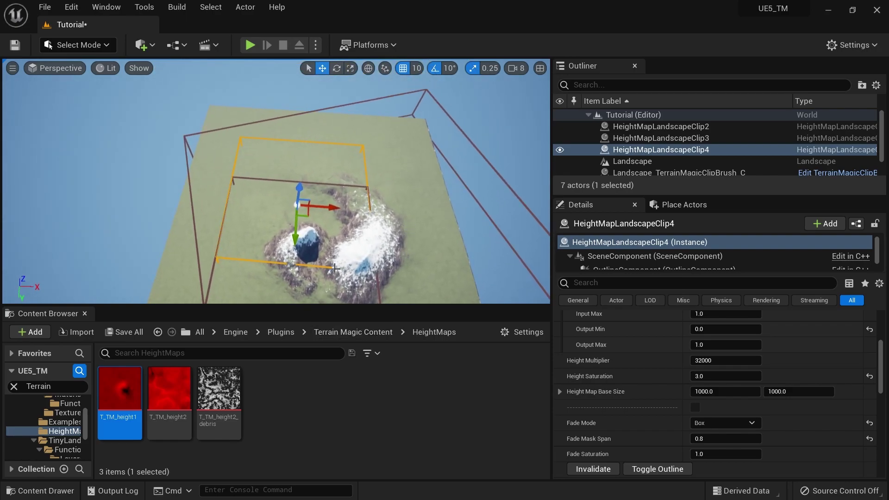
# Scale up the duplicated clip HeightMapLandscapeClip4, set its Height Multiplier to 27018, and invalidate it.
pyautogui.press('r')
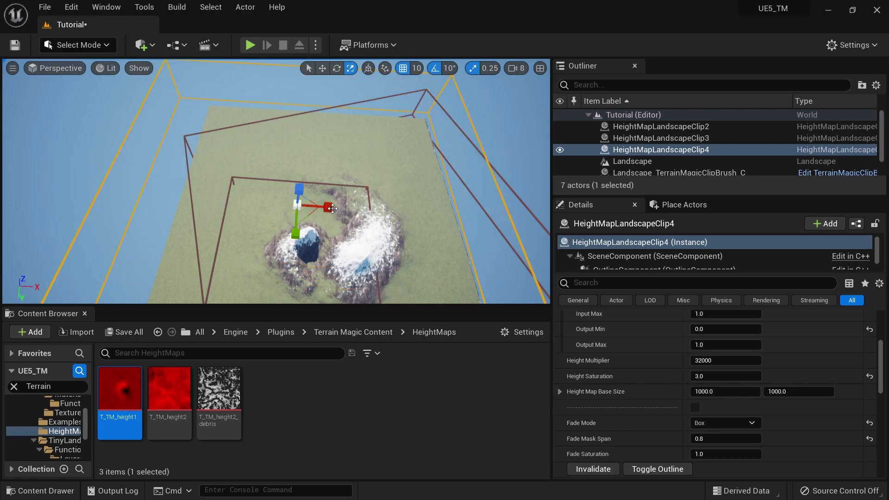
pyautogui.click(596, 469)
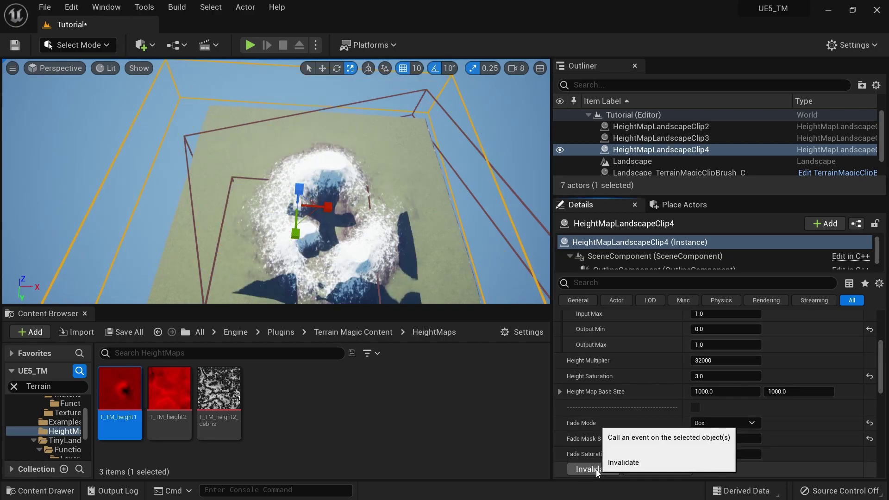
pyautogui.moveTo(724, 363); pyautogui.dragTo(699, 362)
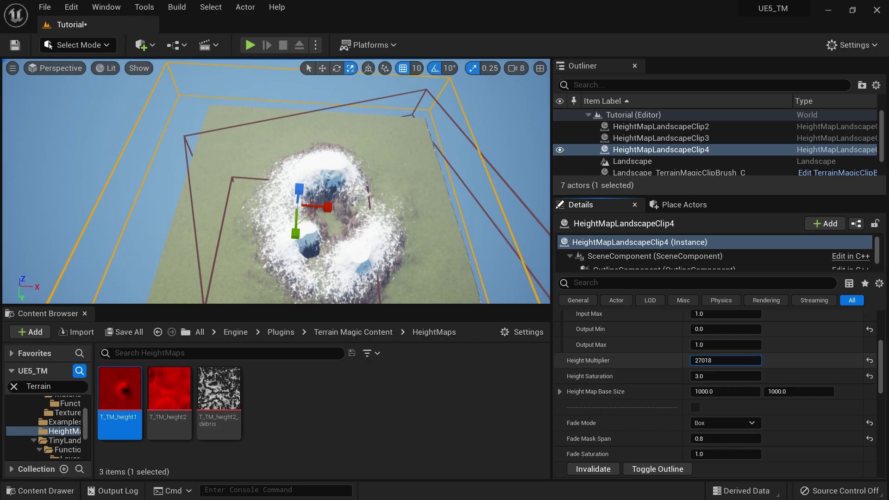
pyautogui.click(595, 469)
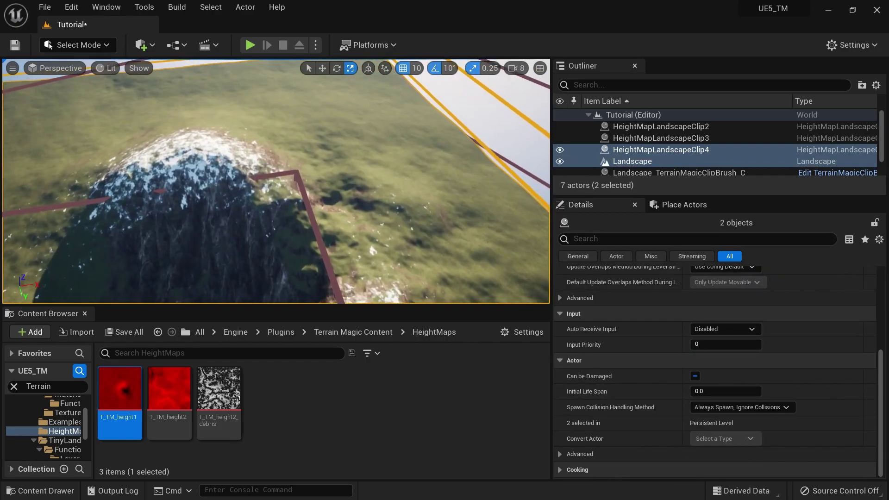
# Select the TerrainMagicManager and hide all clip outlines on the landscape.
pyautogui.moveTo(276, 181); pyautogui.dragTo(273, 150, button='right')
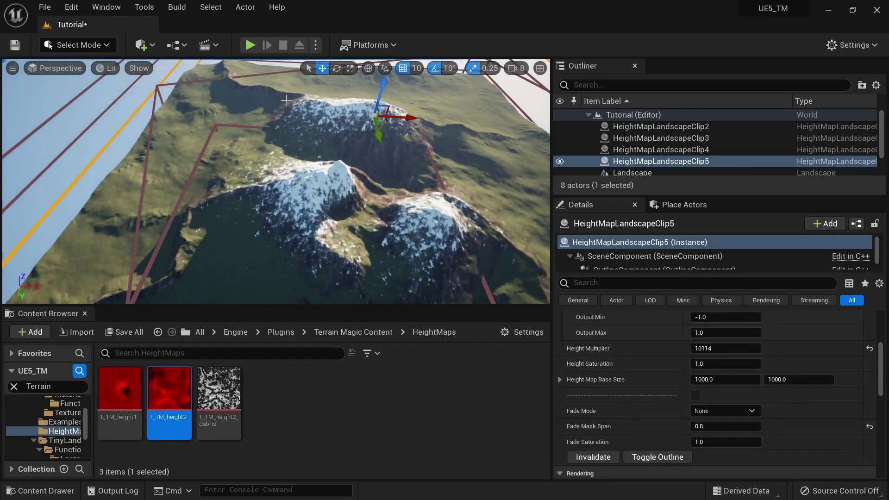
pyautogui.moveTo(269, 156); pyautogui.dragTo(292, 167, button='right')
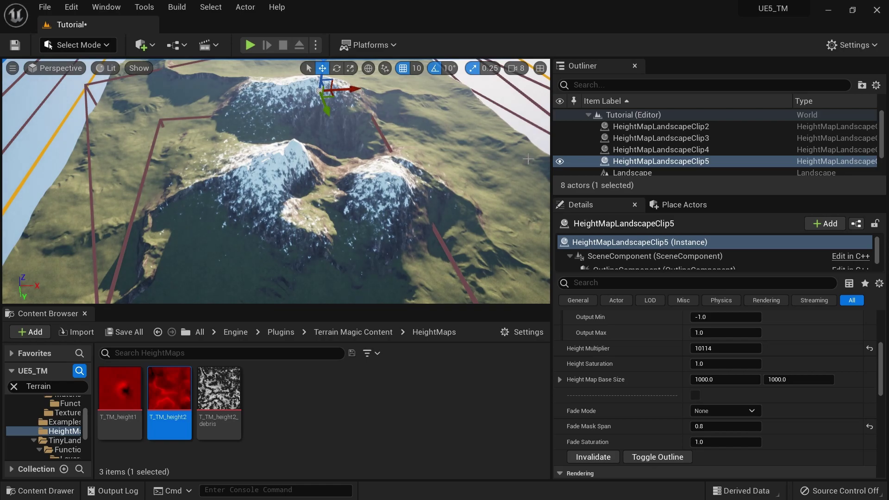
pyautogui.scroll(-3, 639, 158)
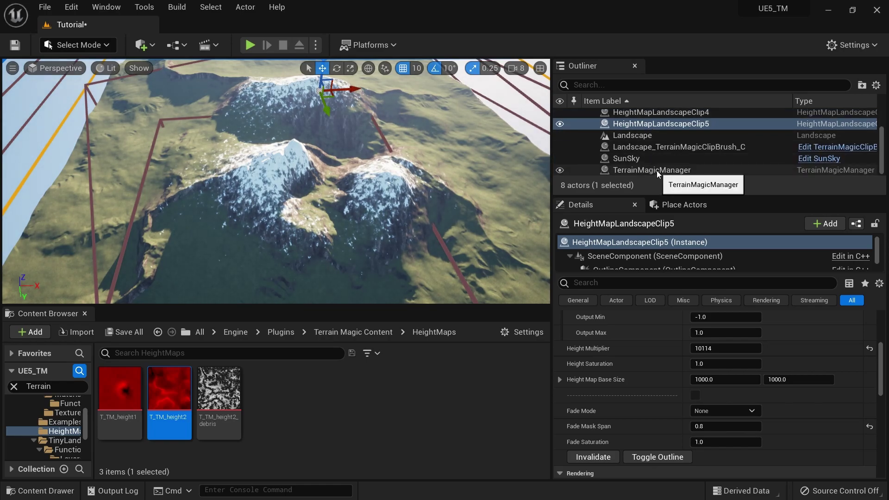
pyautogui.click(657, 171)
pyautogui.scroll(-3, 641, 385)
pyautogui.scroll(4, 640, 383)
pyautogui.scroll(4, 640, 383)
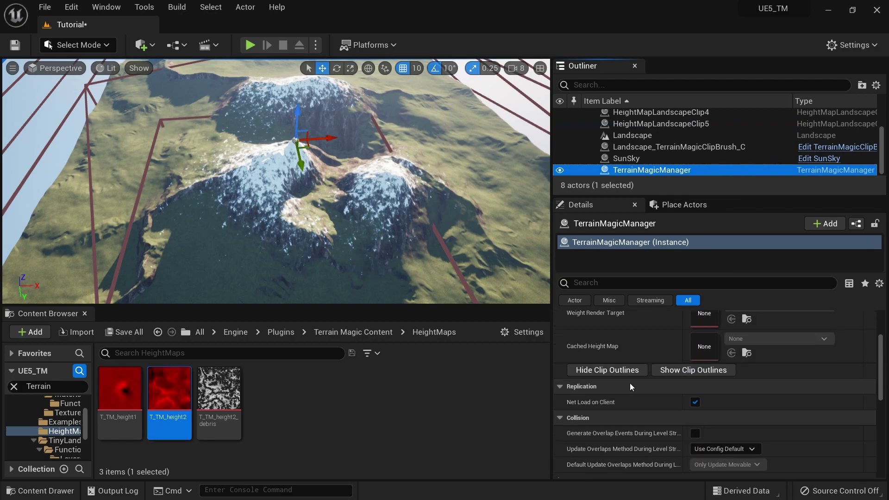
pyautogui.click(610, 370)
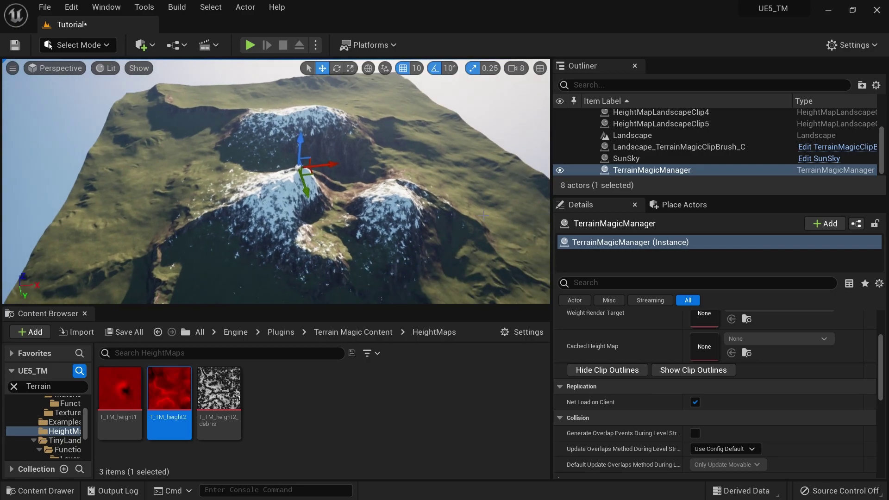
# Show all clip outlines again through the TerrainMagicManager and view the mountains with them.
pyautogui.click(687, 370)
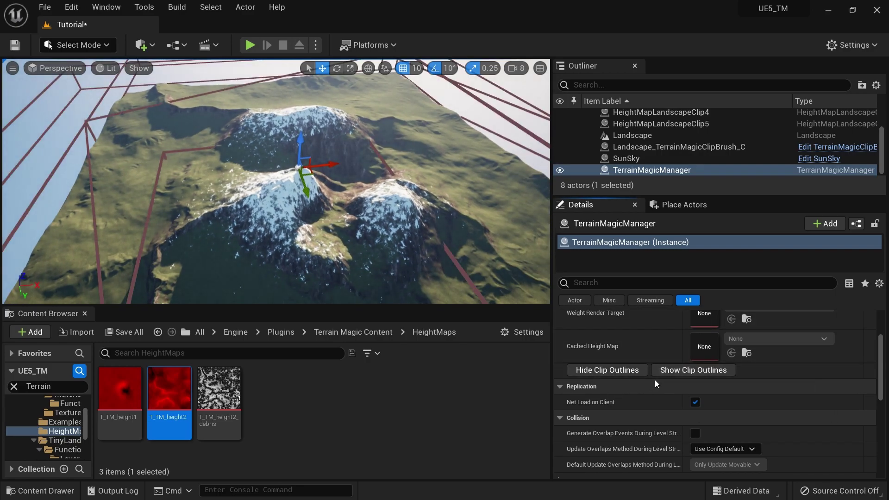
pyautogui.moveTo(407, 194); pyautogui.dragTo(525, 309, button='right')
pyautogui.press('s')
pyautogui.press('w')
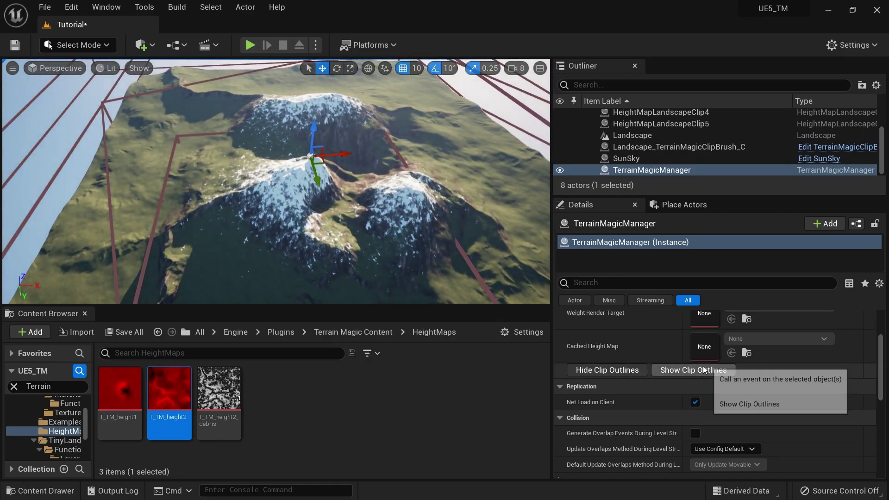
# Hide all clip outlines again and fly in close over the snowy mountain to inspect the terrain.
pyautogui.click(593, 372)
pyautogui.moveTo(250, 203); pyautogui.dragTo(512, 133, button='right')
pyautogui.press('w')
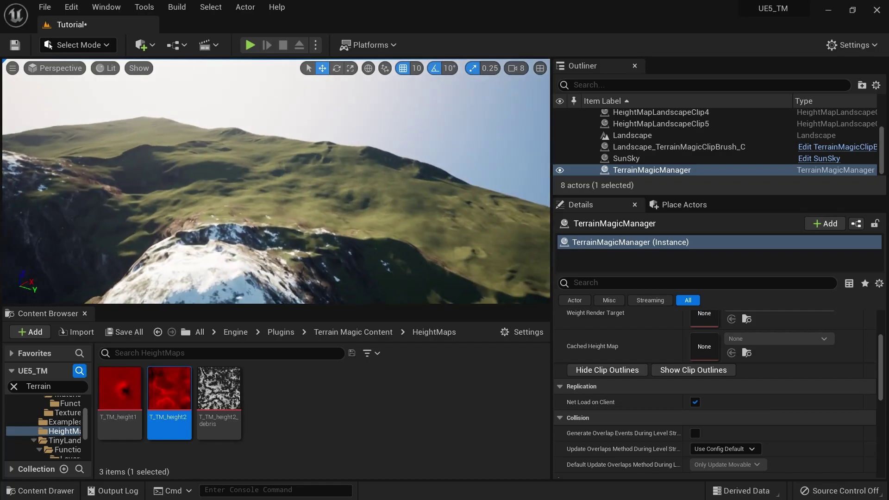